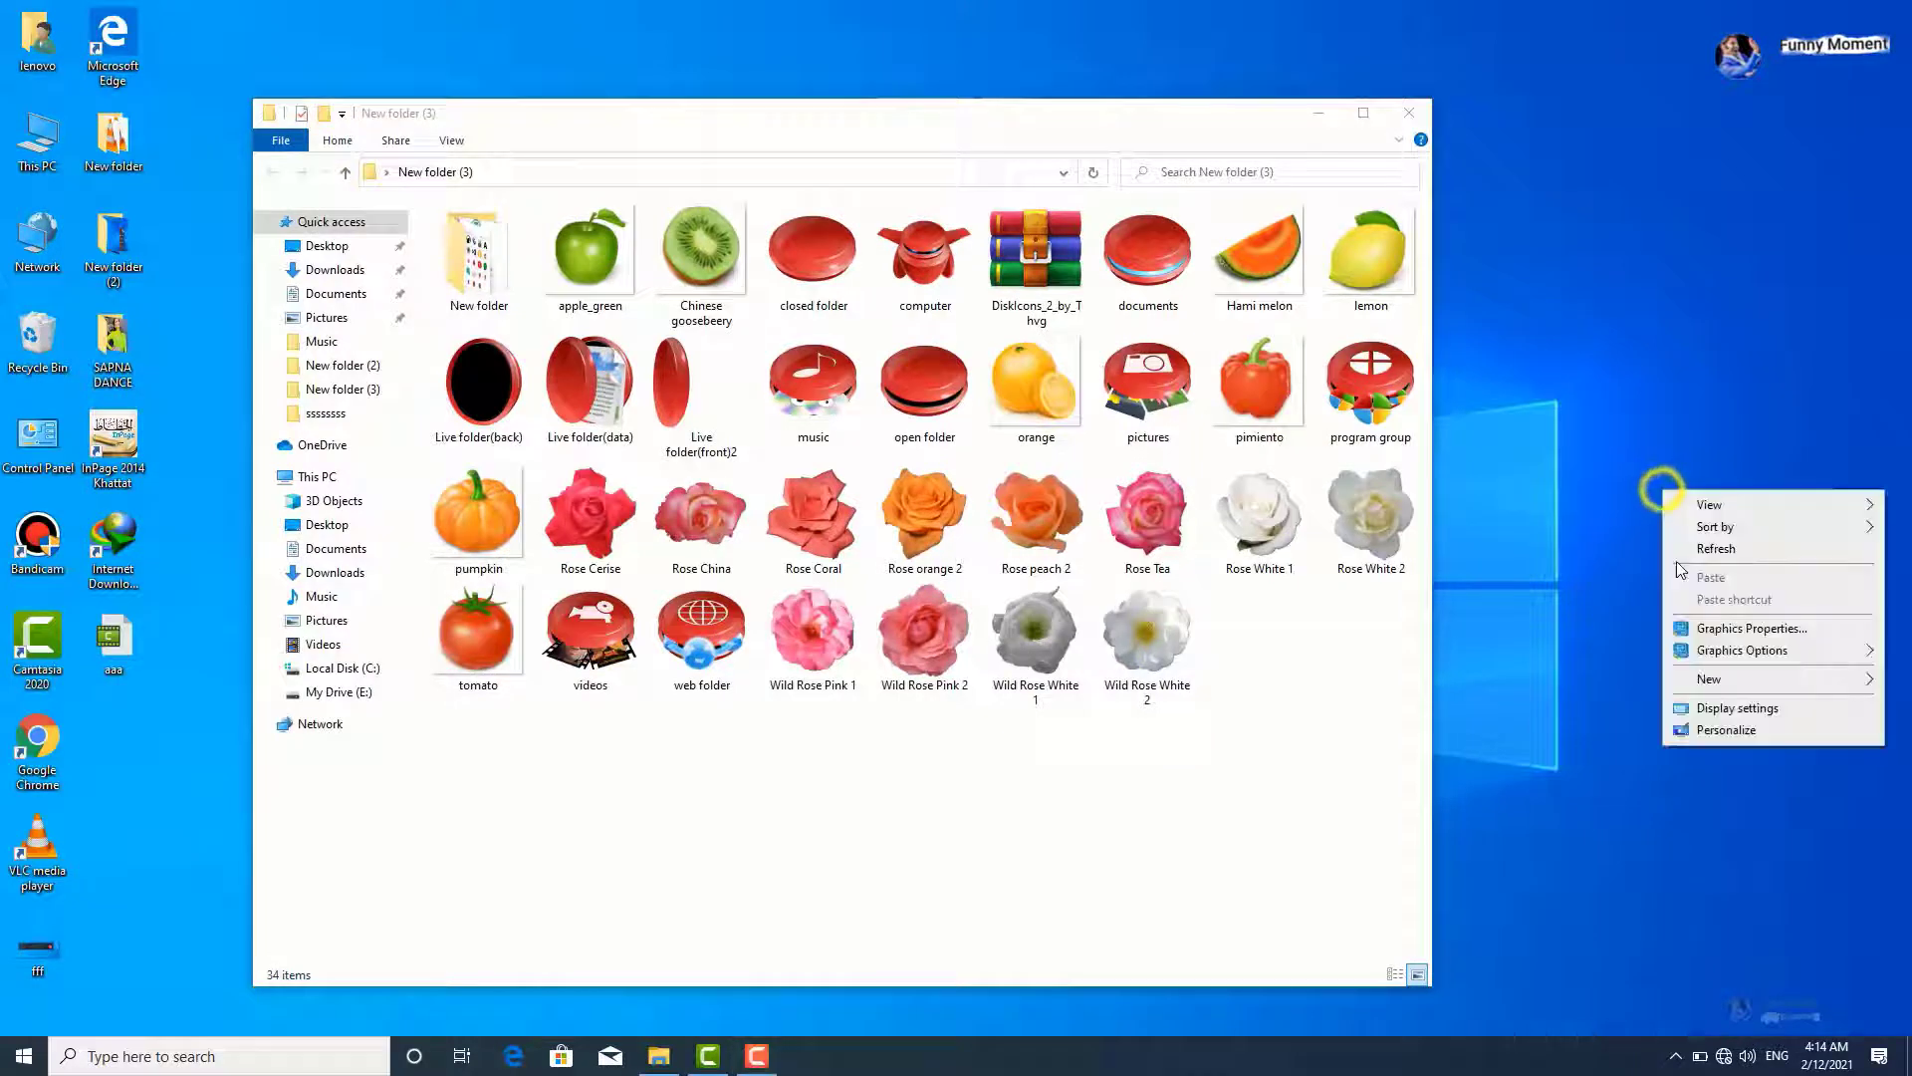
{"action": "right_click", "coordinate": [1578, 446]}
{"action": "left_click", "coordinate": [1629, 506]}
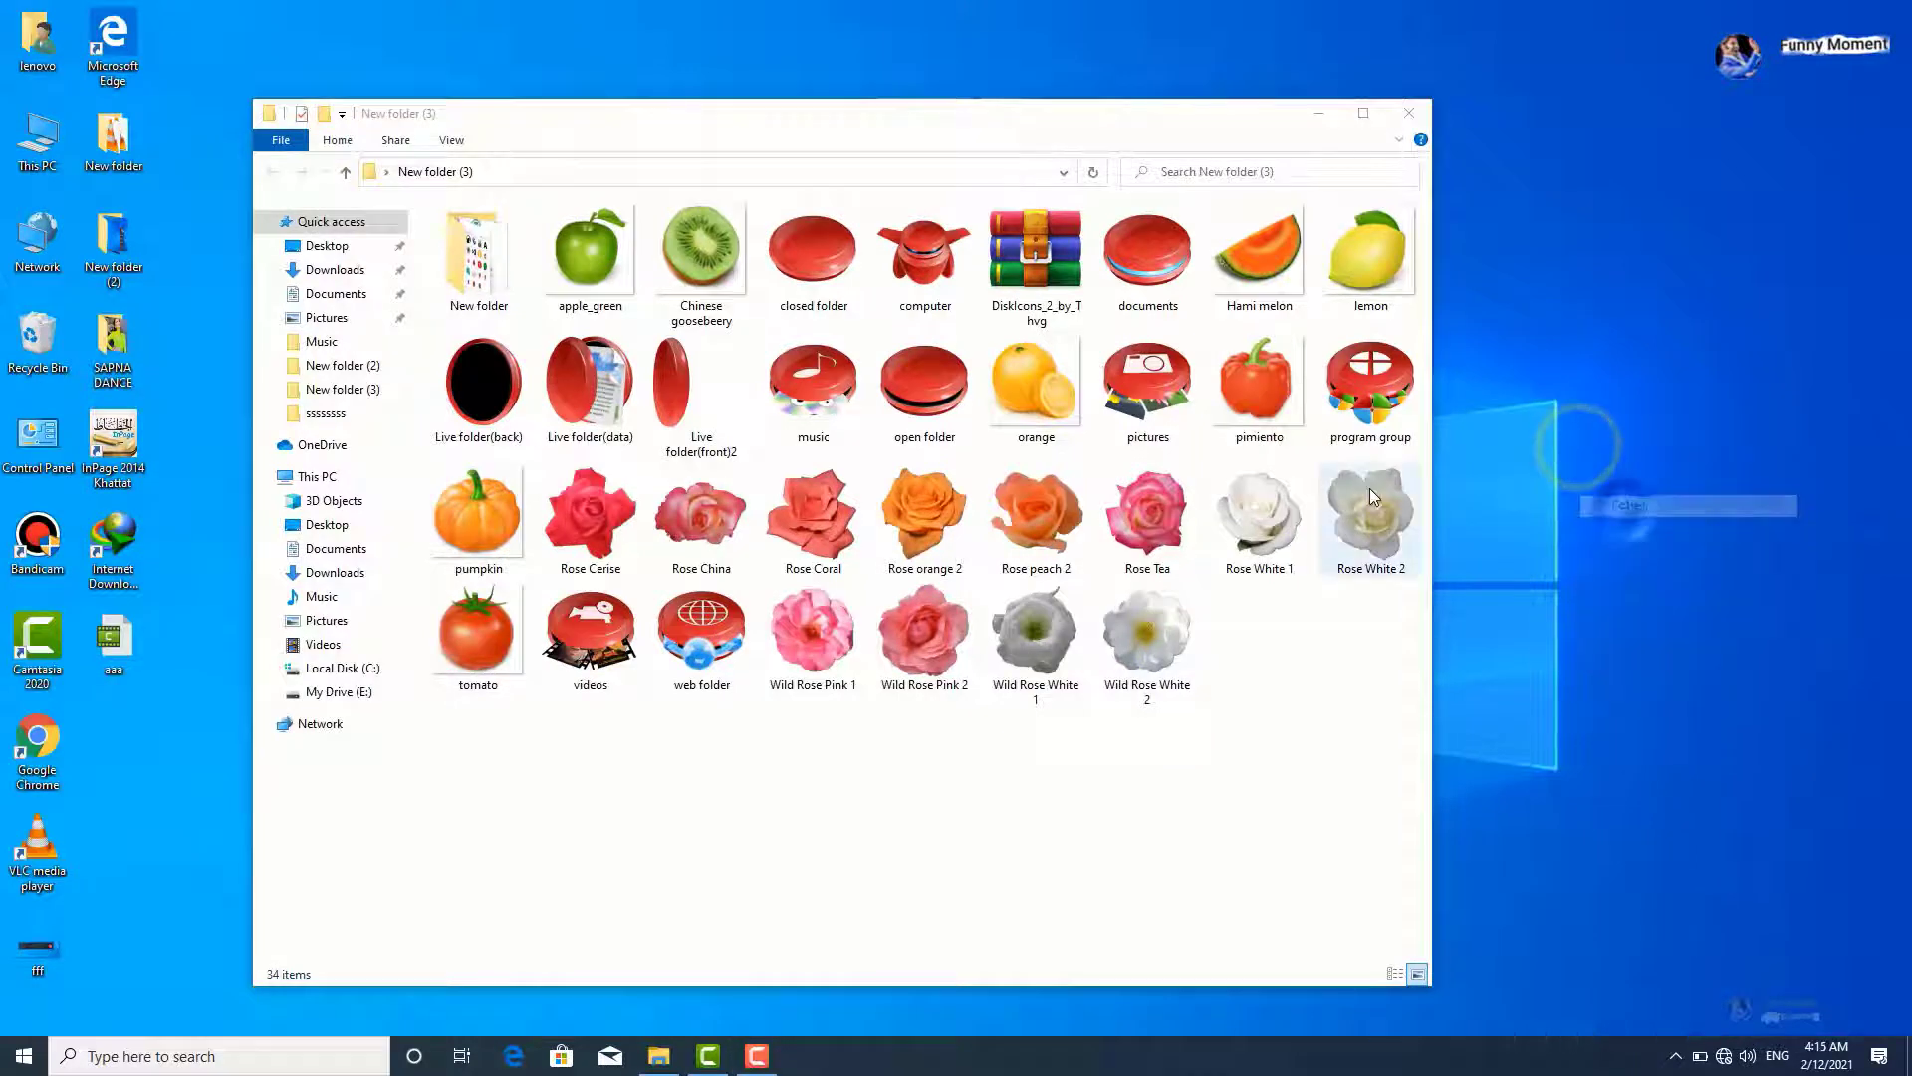
{"action": "left_click_drag", "start_coordinate": [1370, 734], "coordinate": [534, 334]}
{"action": "left_click_drag", "start_coordinate": [534, 334], "coordinate": [959, 719]}
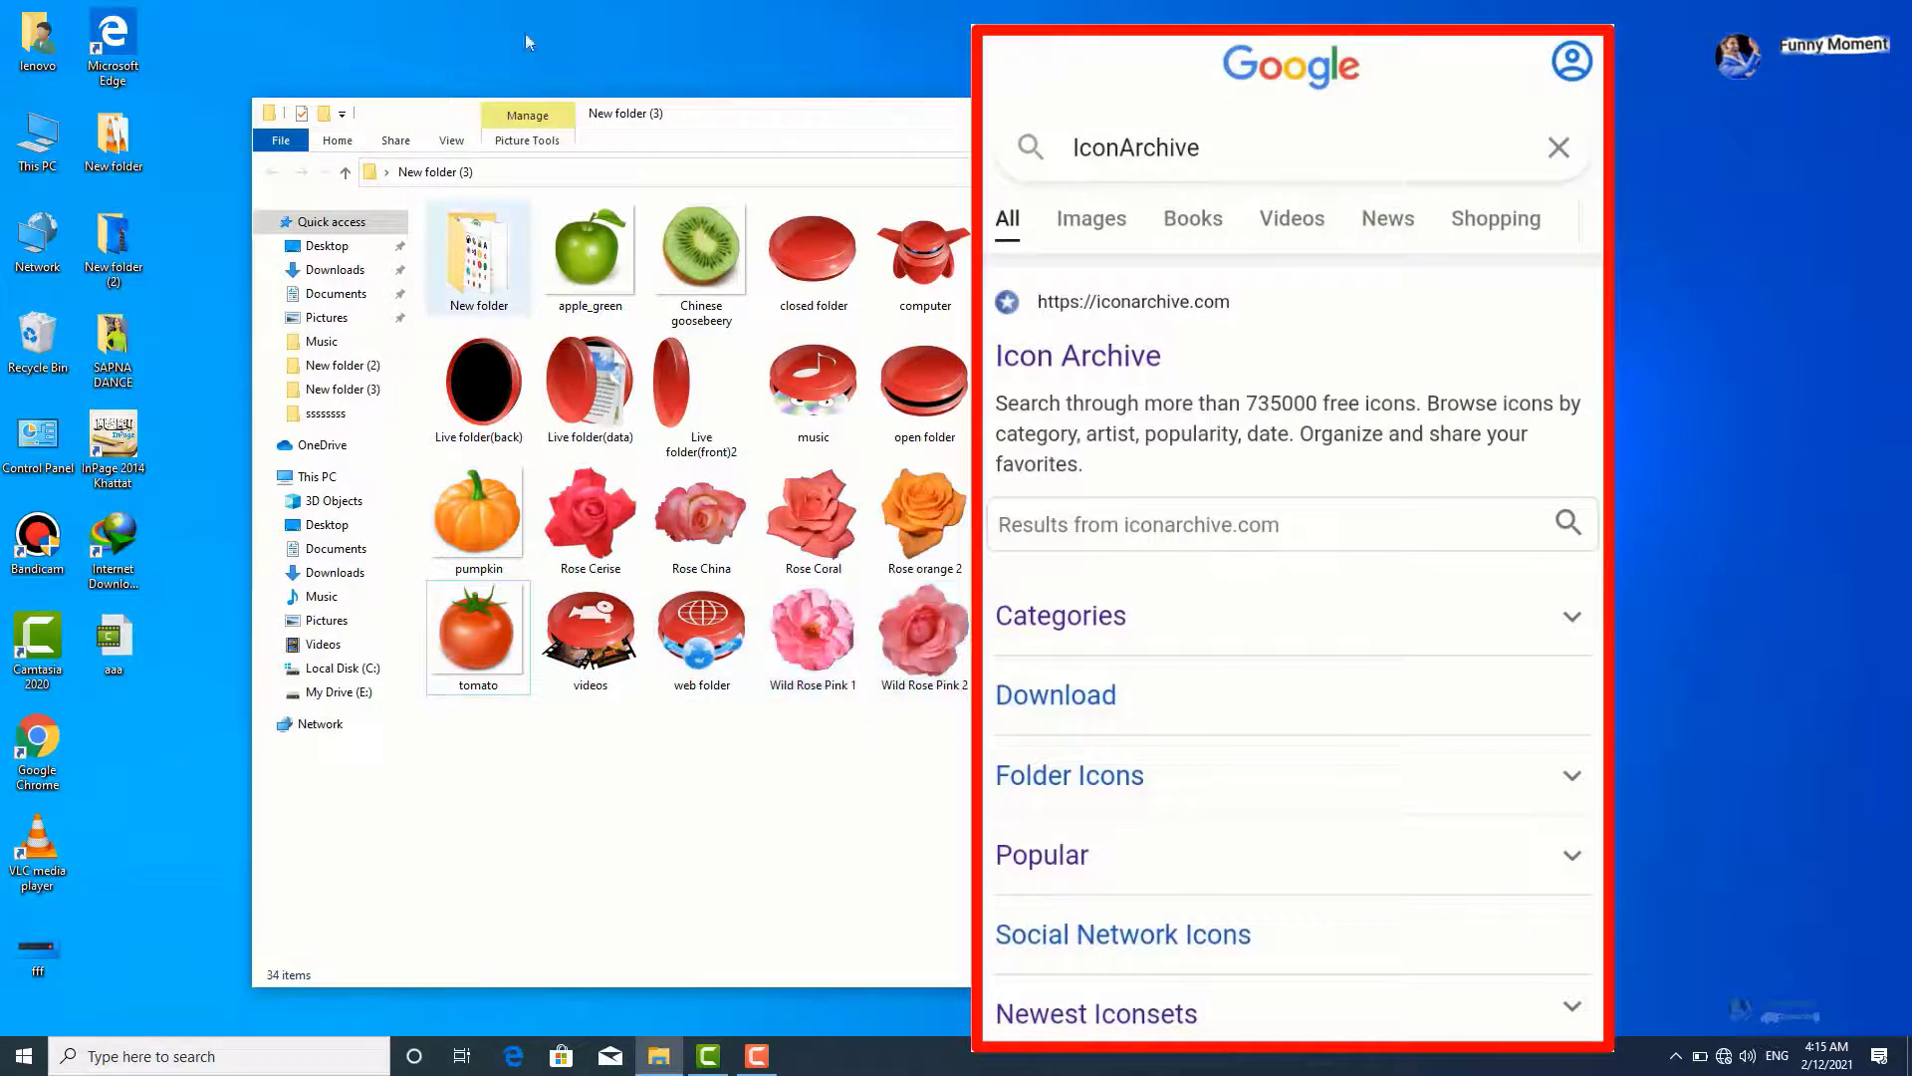
{"action": "left_click_drag", "start_coordinate": [737, 118], "coordinate": [832, 119]}
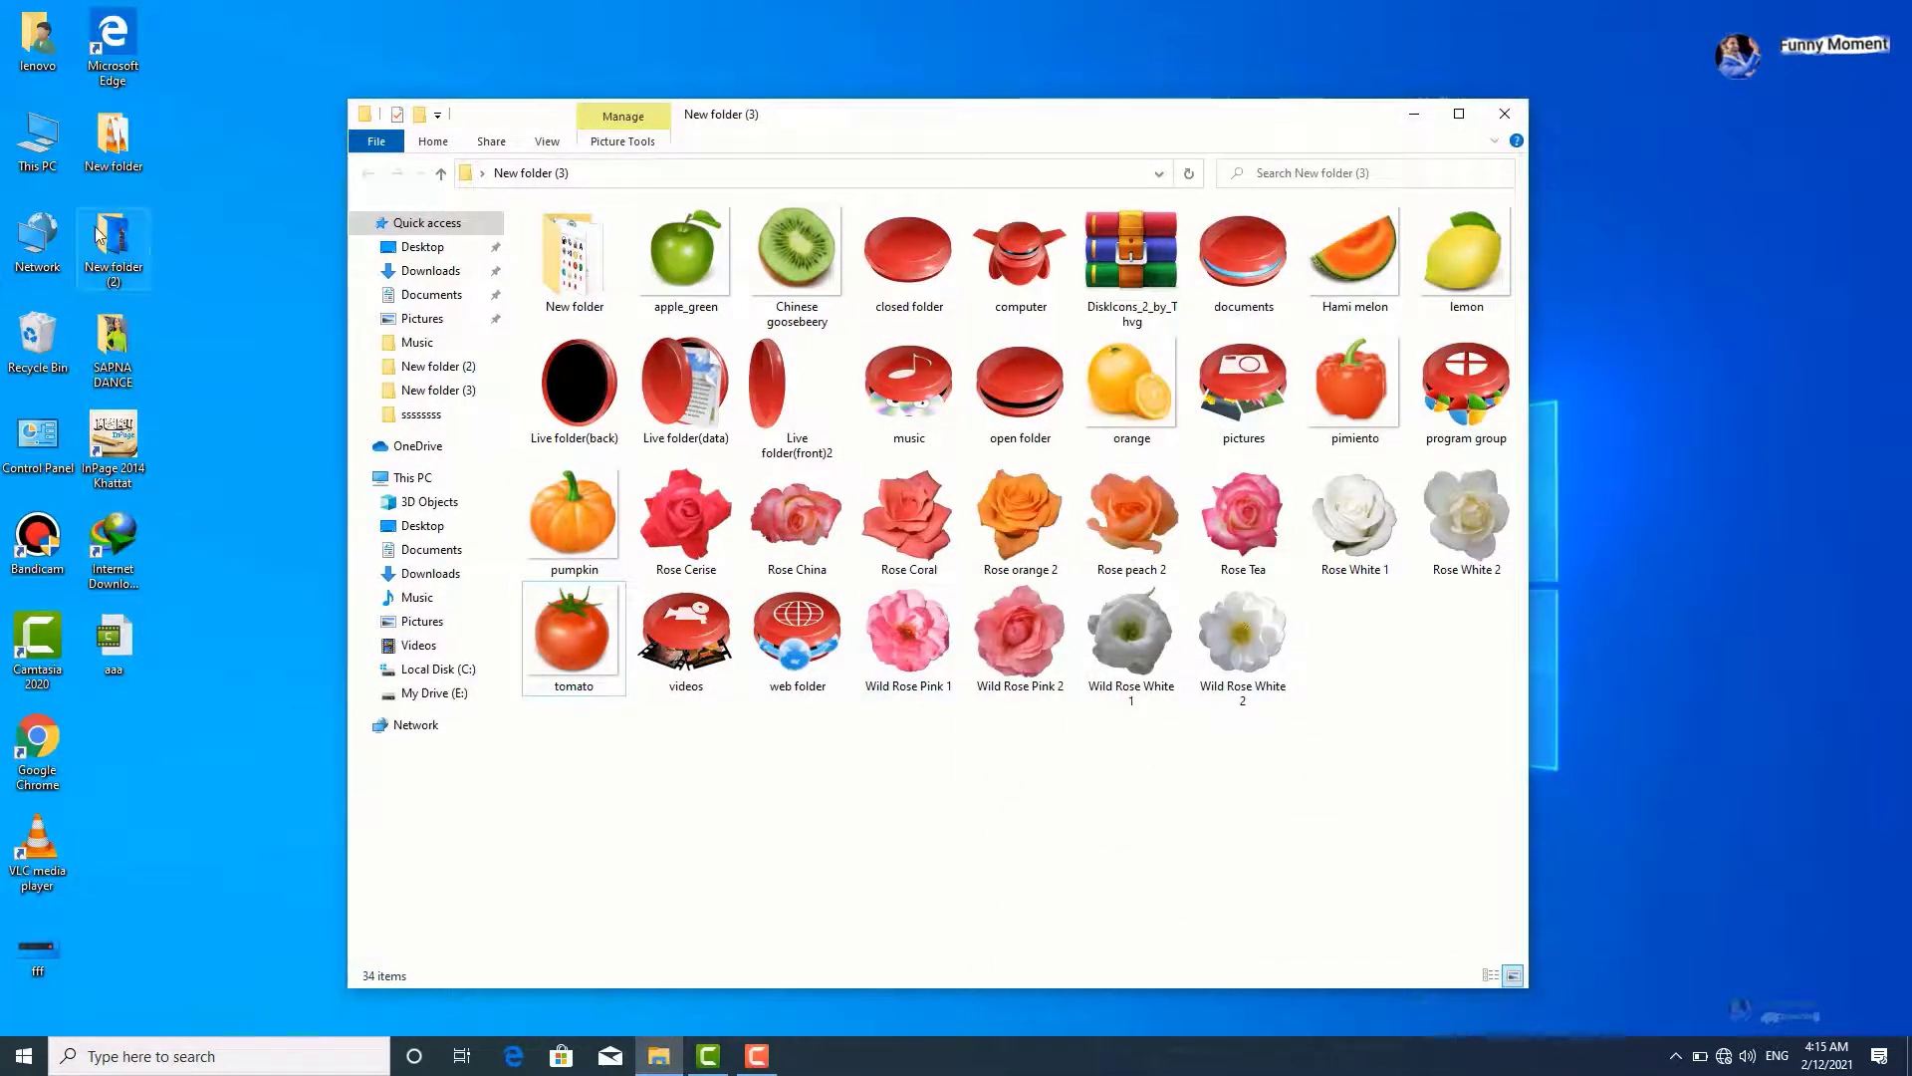
Step: Open This PC and go to the Windows folder on Local Disk (C:)
{"action": "double_click", "coordinate": [20, 137]}
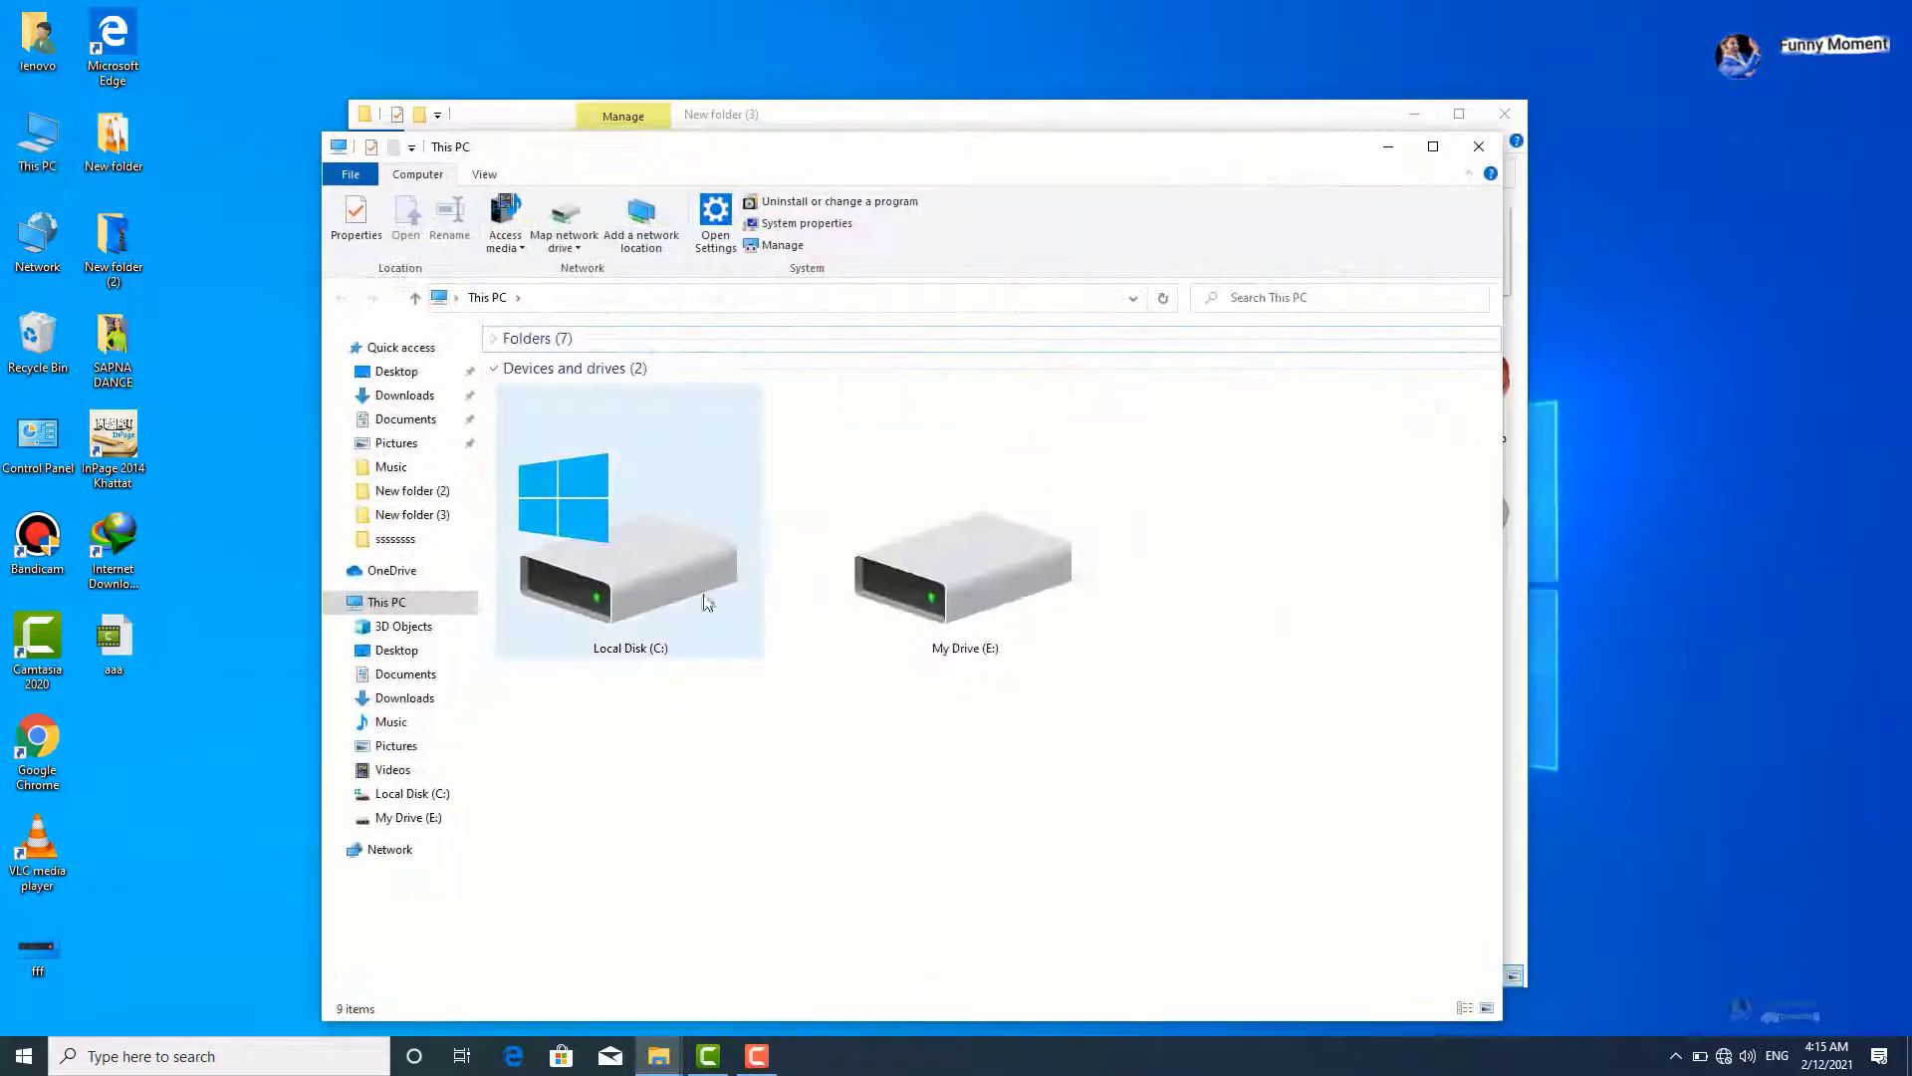
{"action": "double_click", "coordinate": [647, 580]}
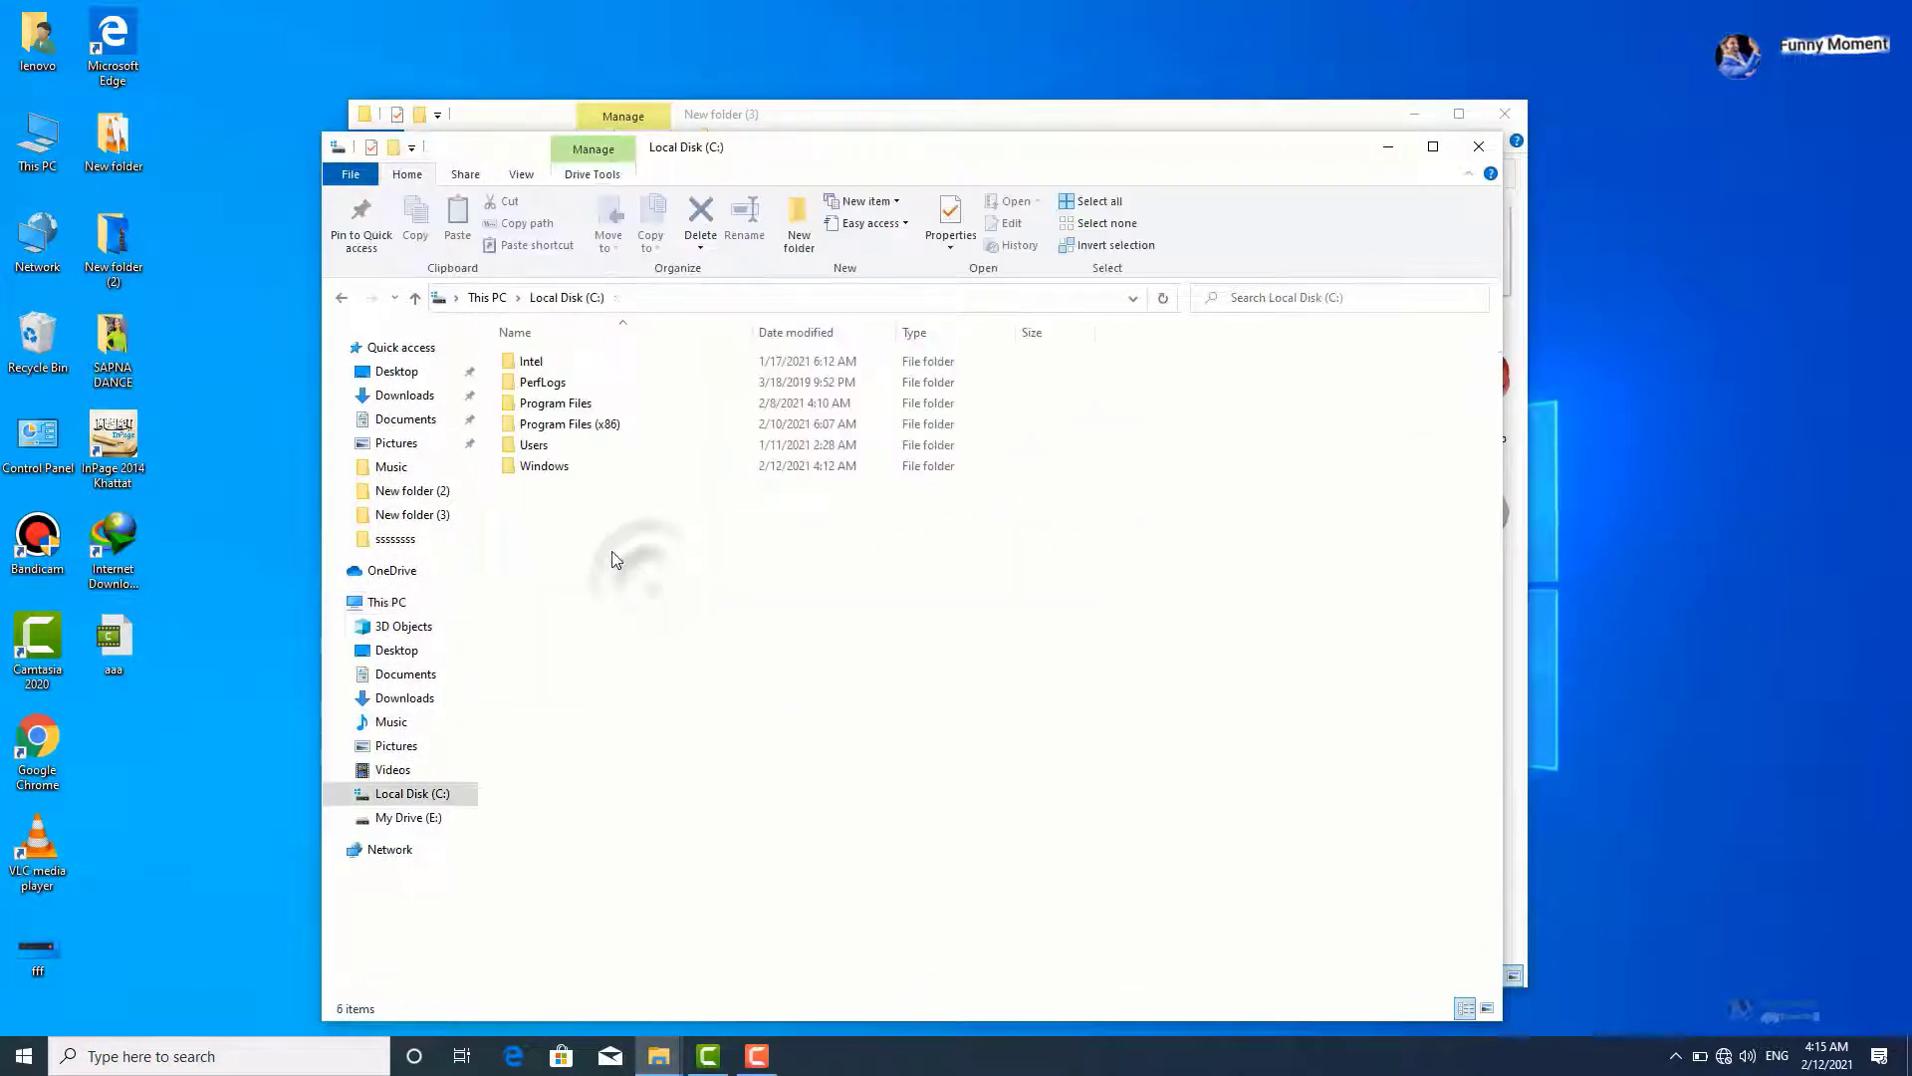
{"action": "double_click", "coordinate": [548, 467]}
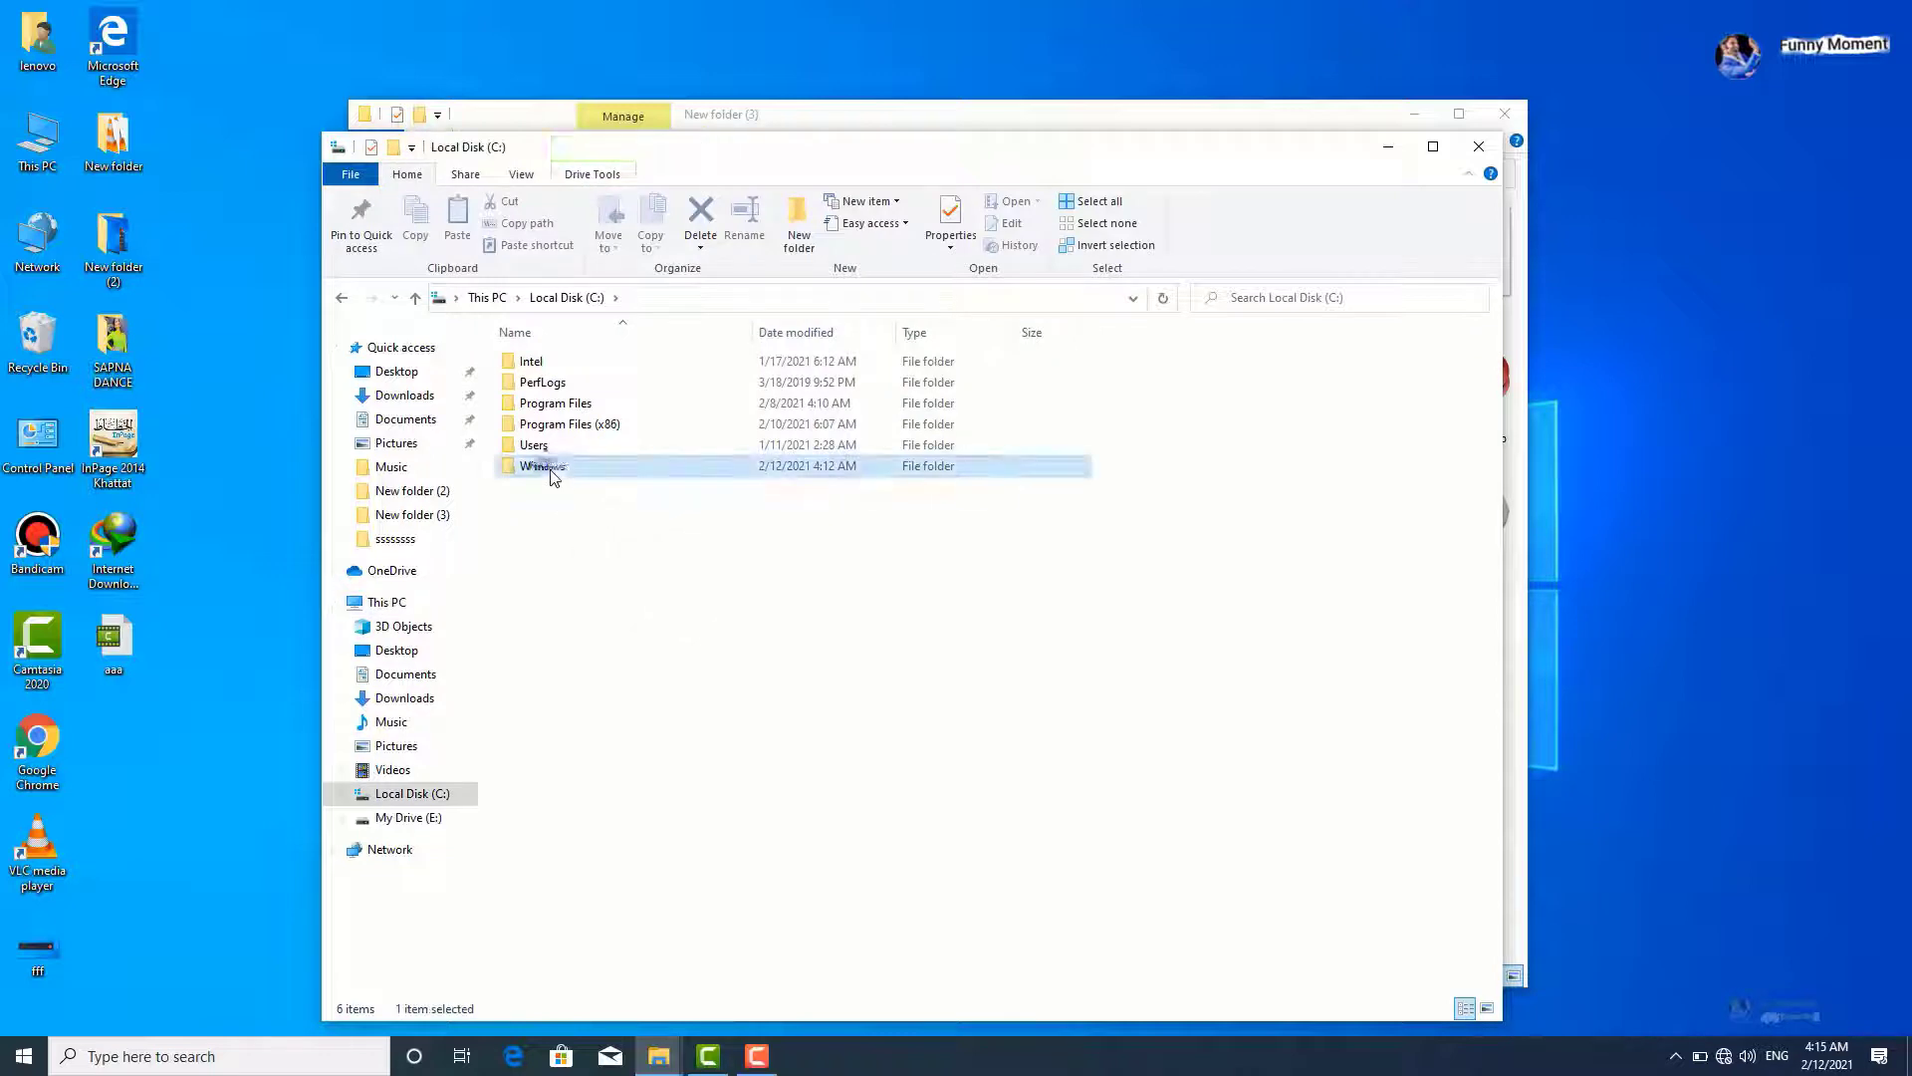
Step: Create a new folder named DiskIcons inside the Windows folder and open it
{"action": "right_click", "coordinate": [1305, 454]}
{"action": "mouse_move", "coordinate": [1414, 635]}
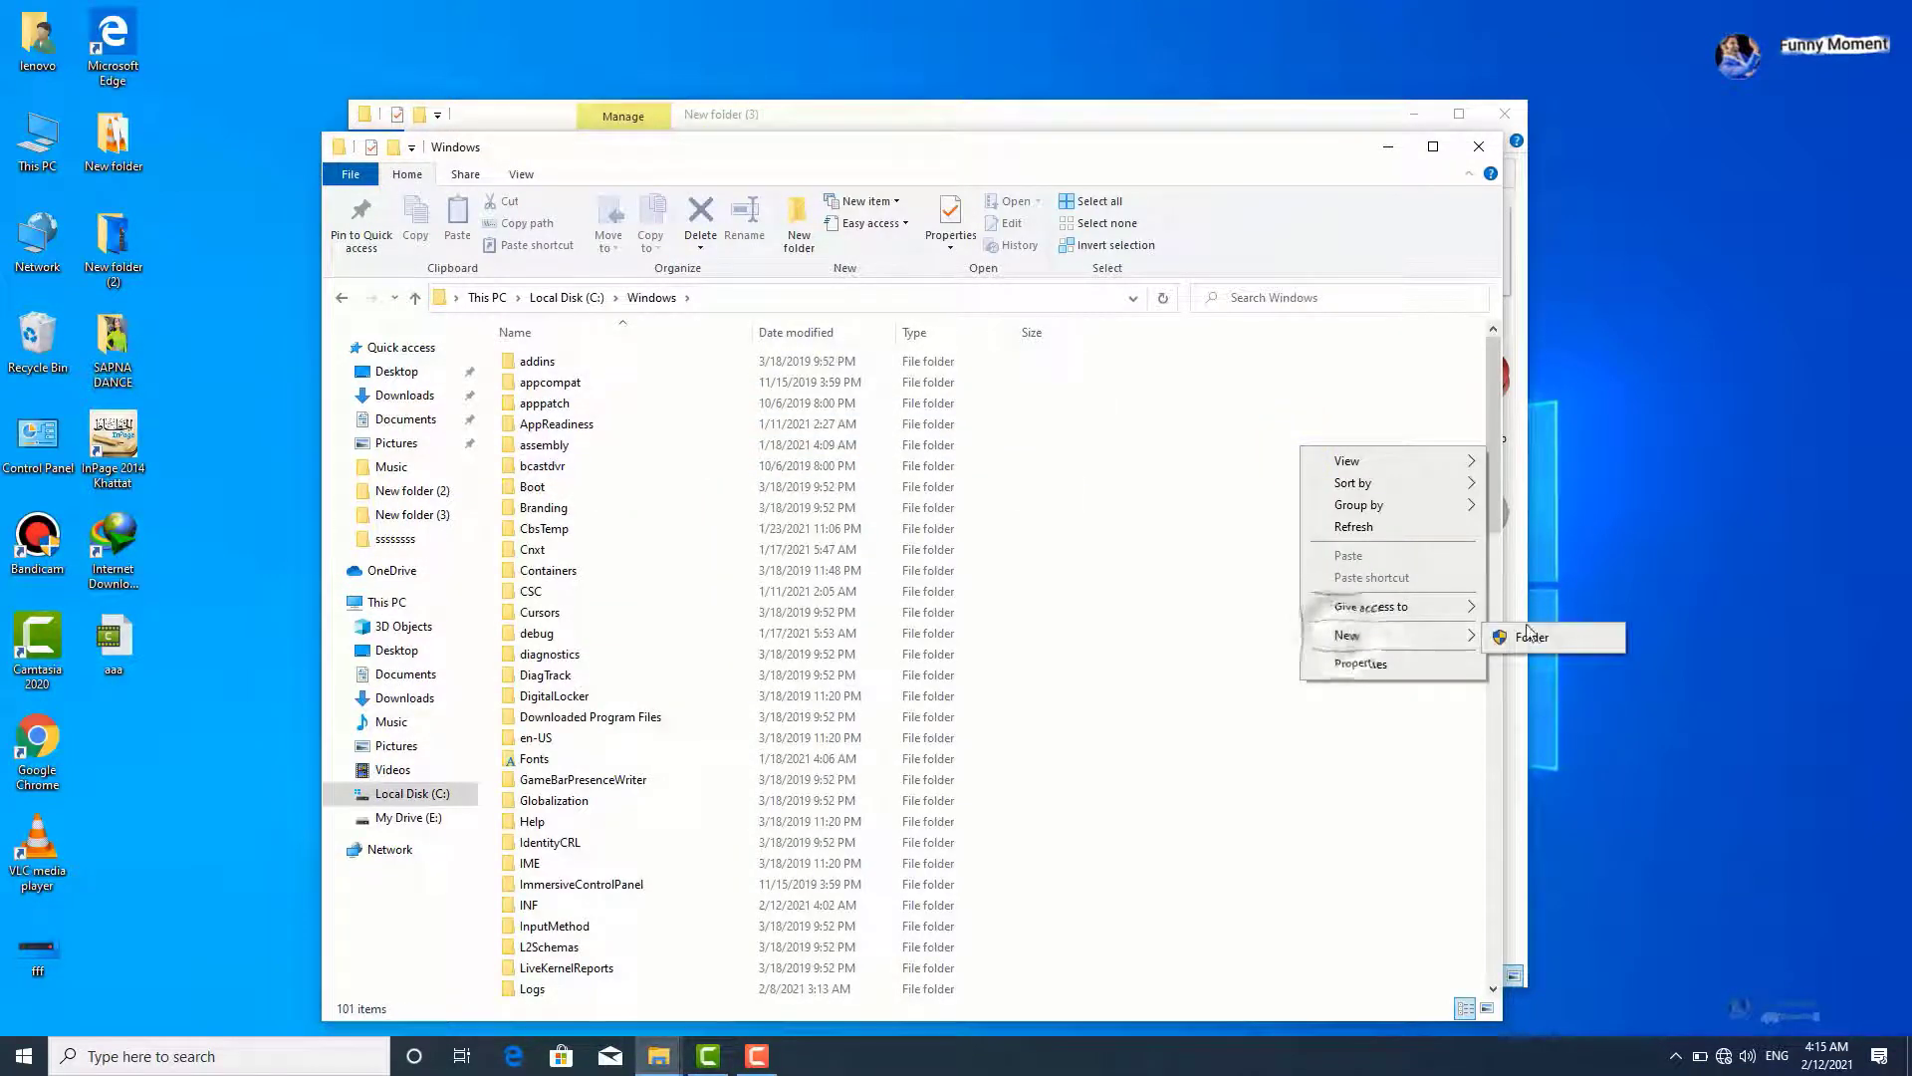
{"action": "left_click", "coordinate": [1522, 635]}
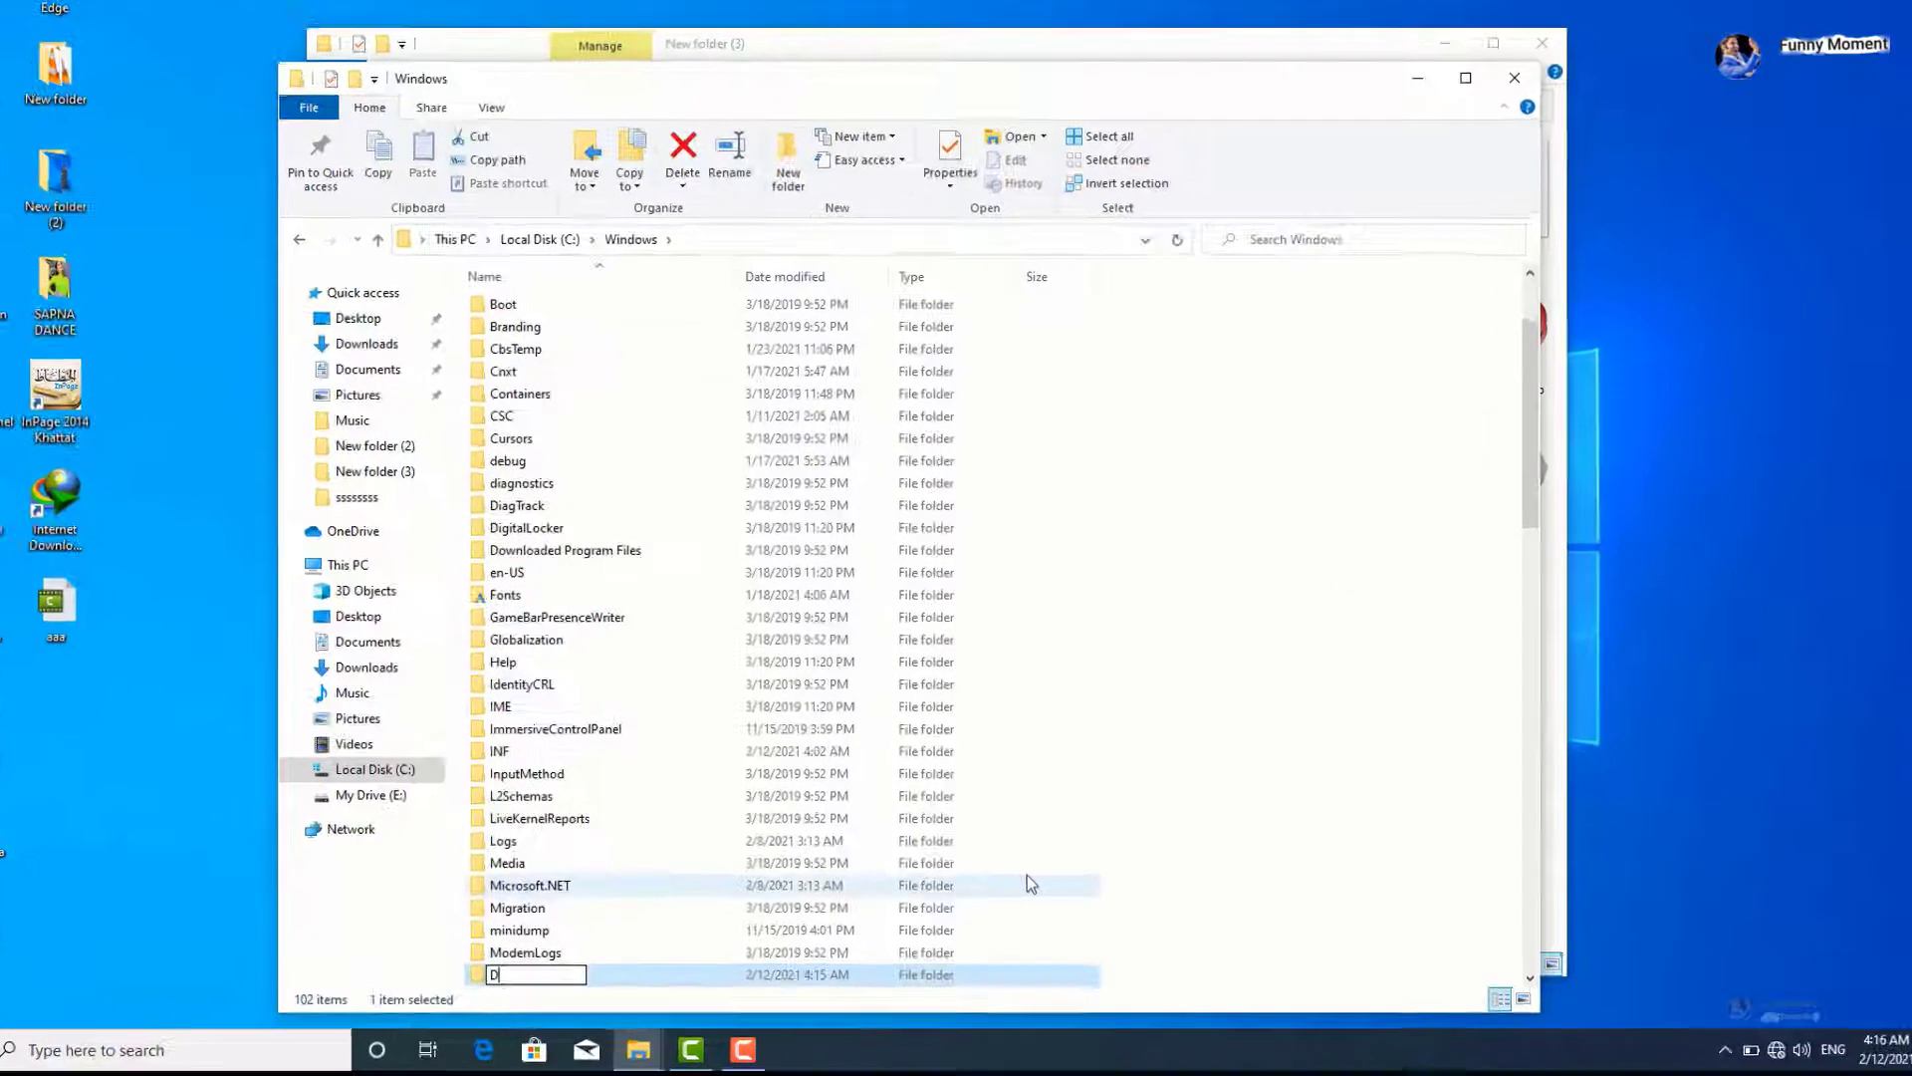
{"action": "type", "text": "DeskIcons"}
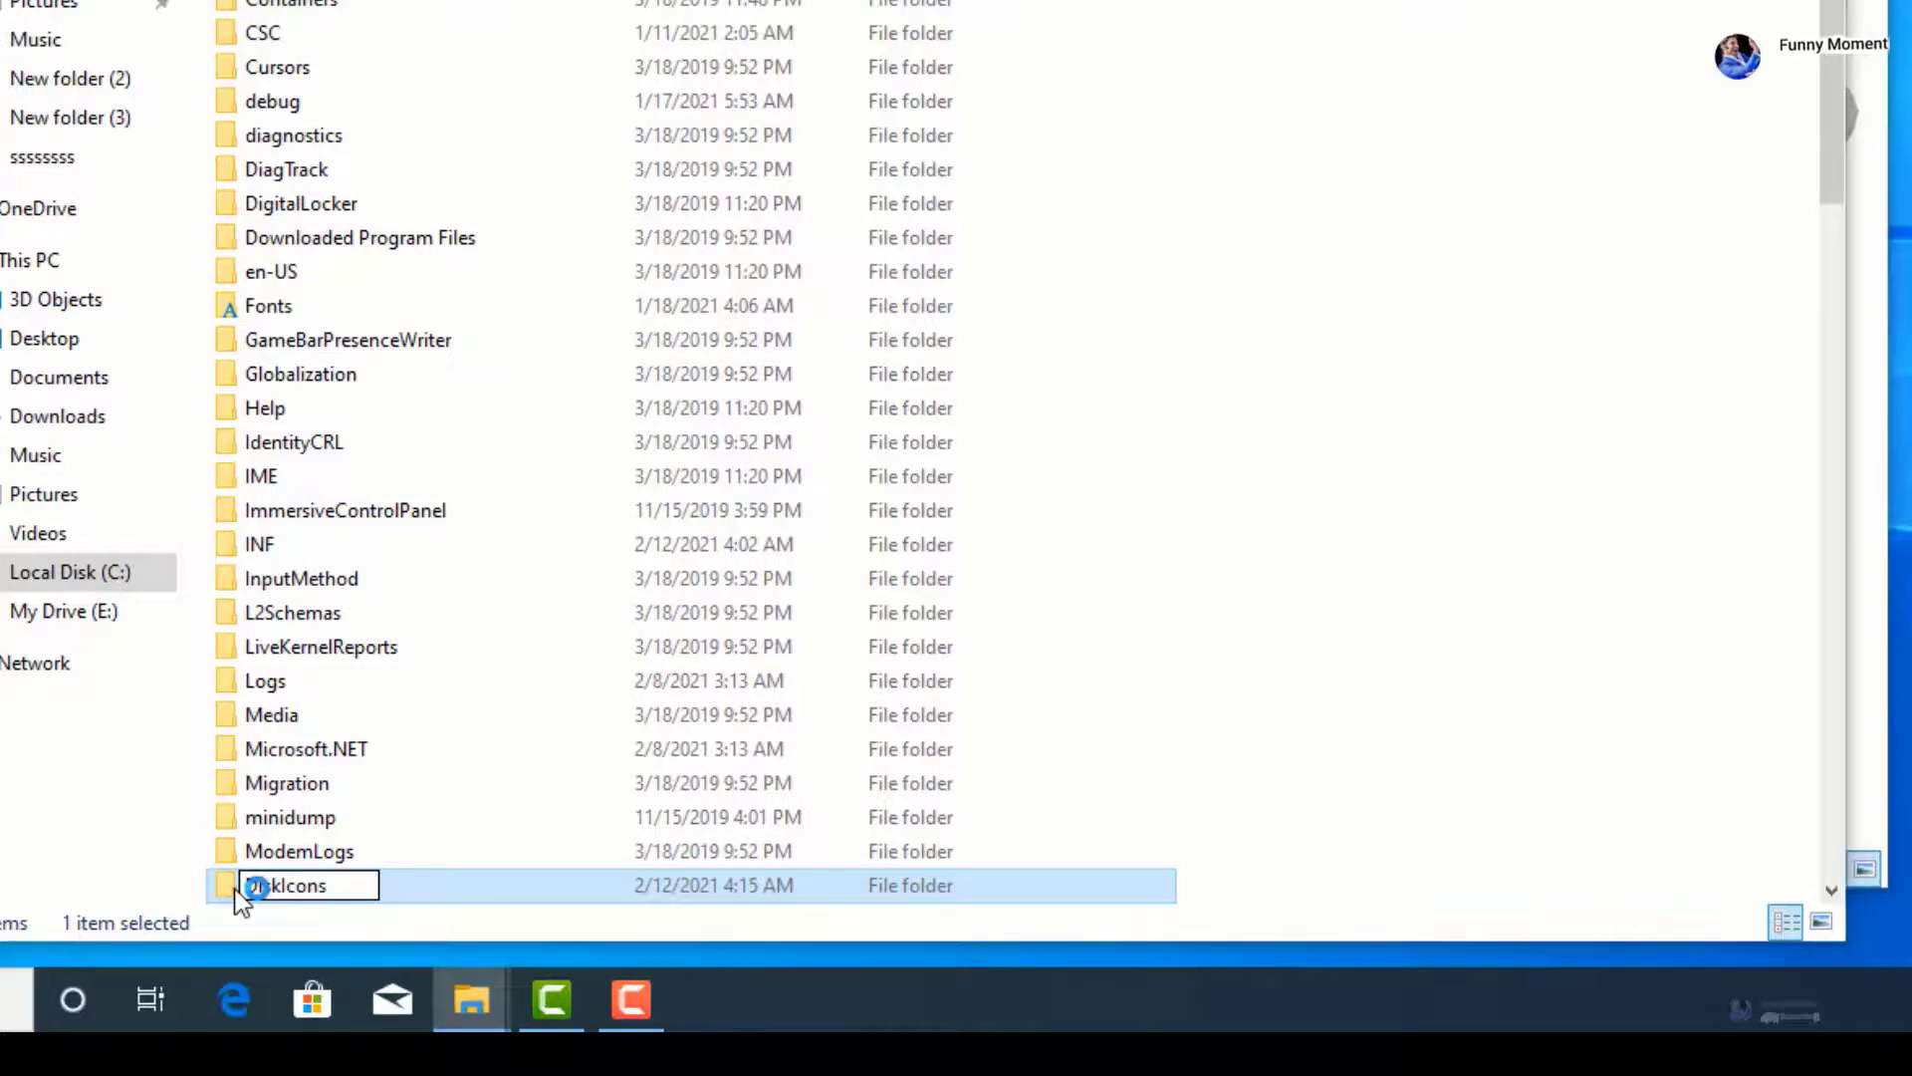
{"action": "key", "text": "Return"}
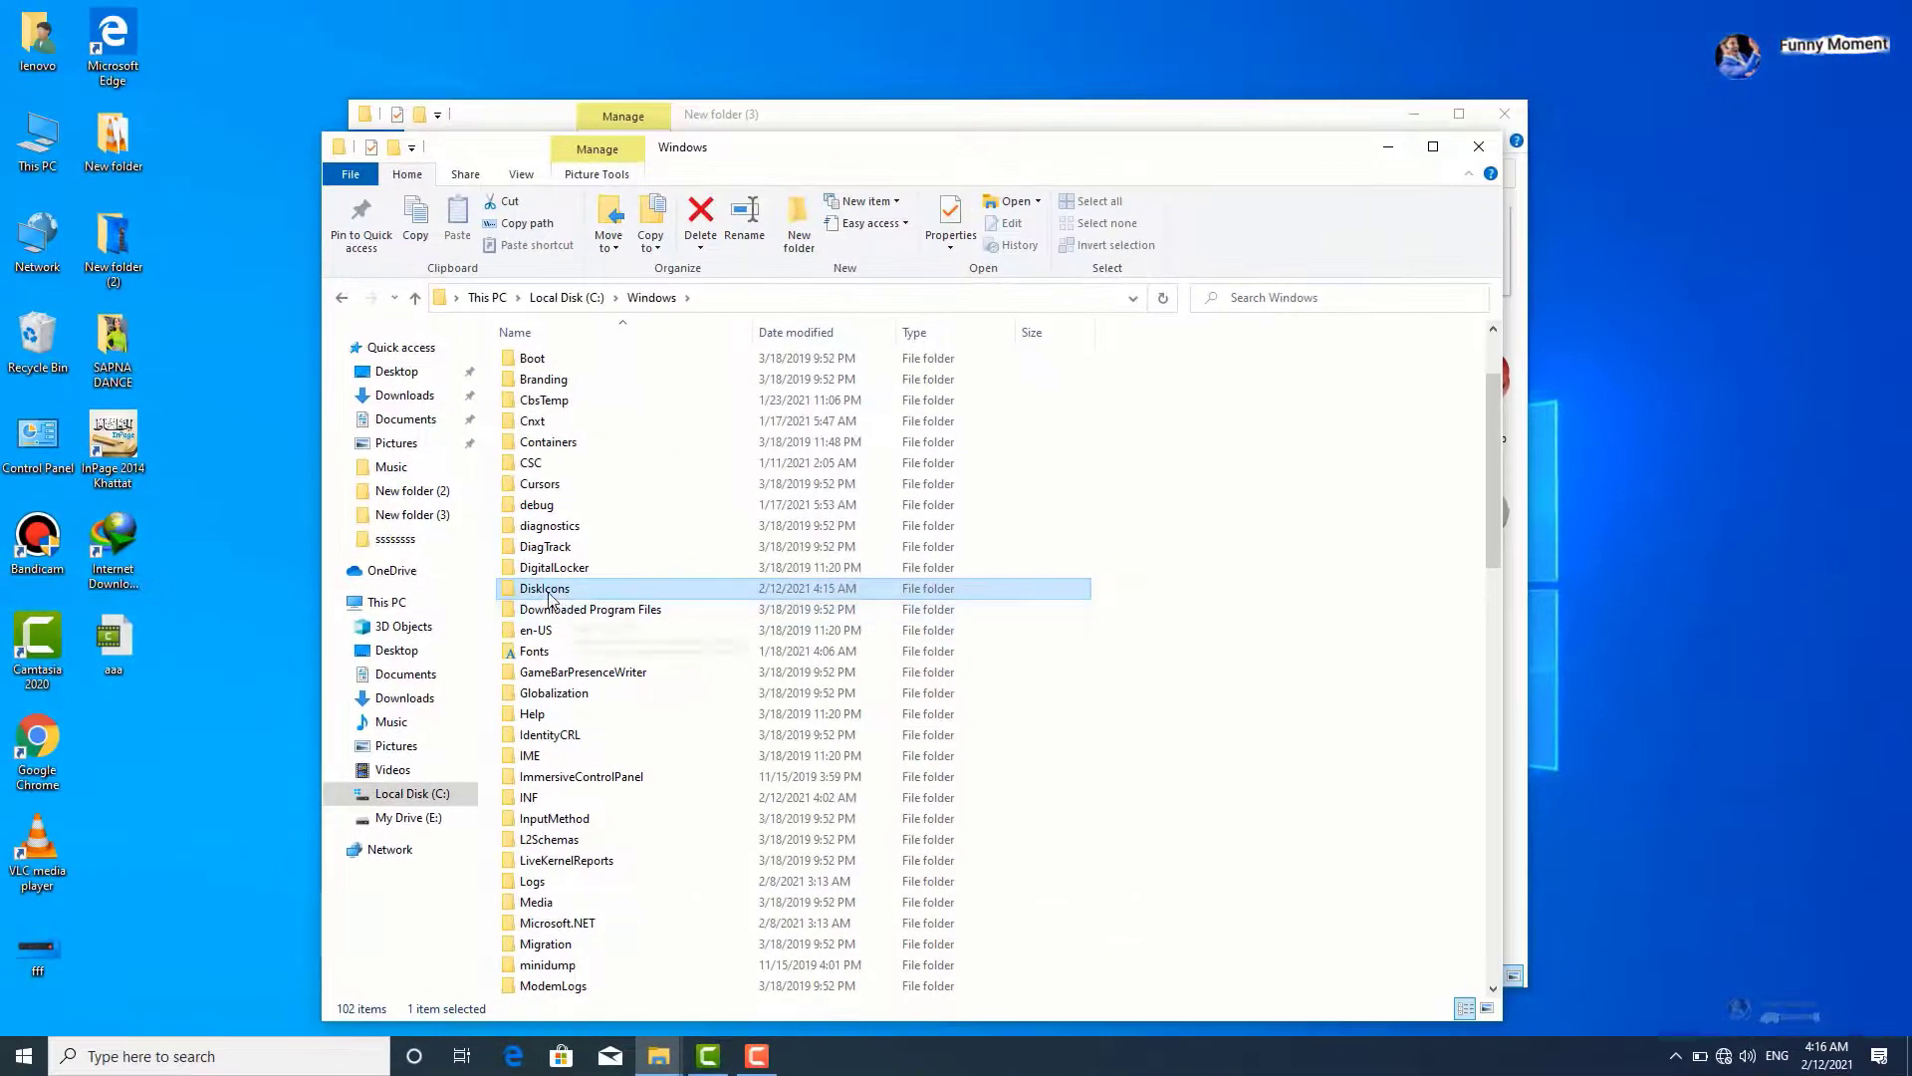
{"action": "double_click", "coordinate": [535, 591]}
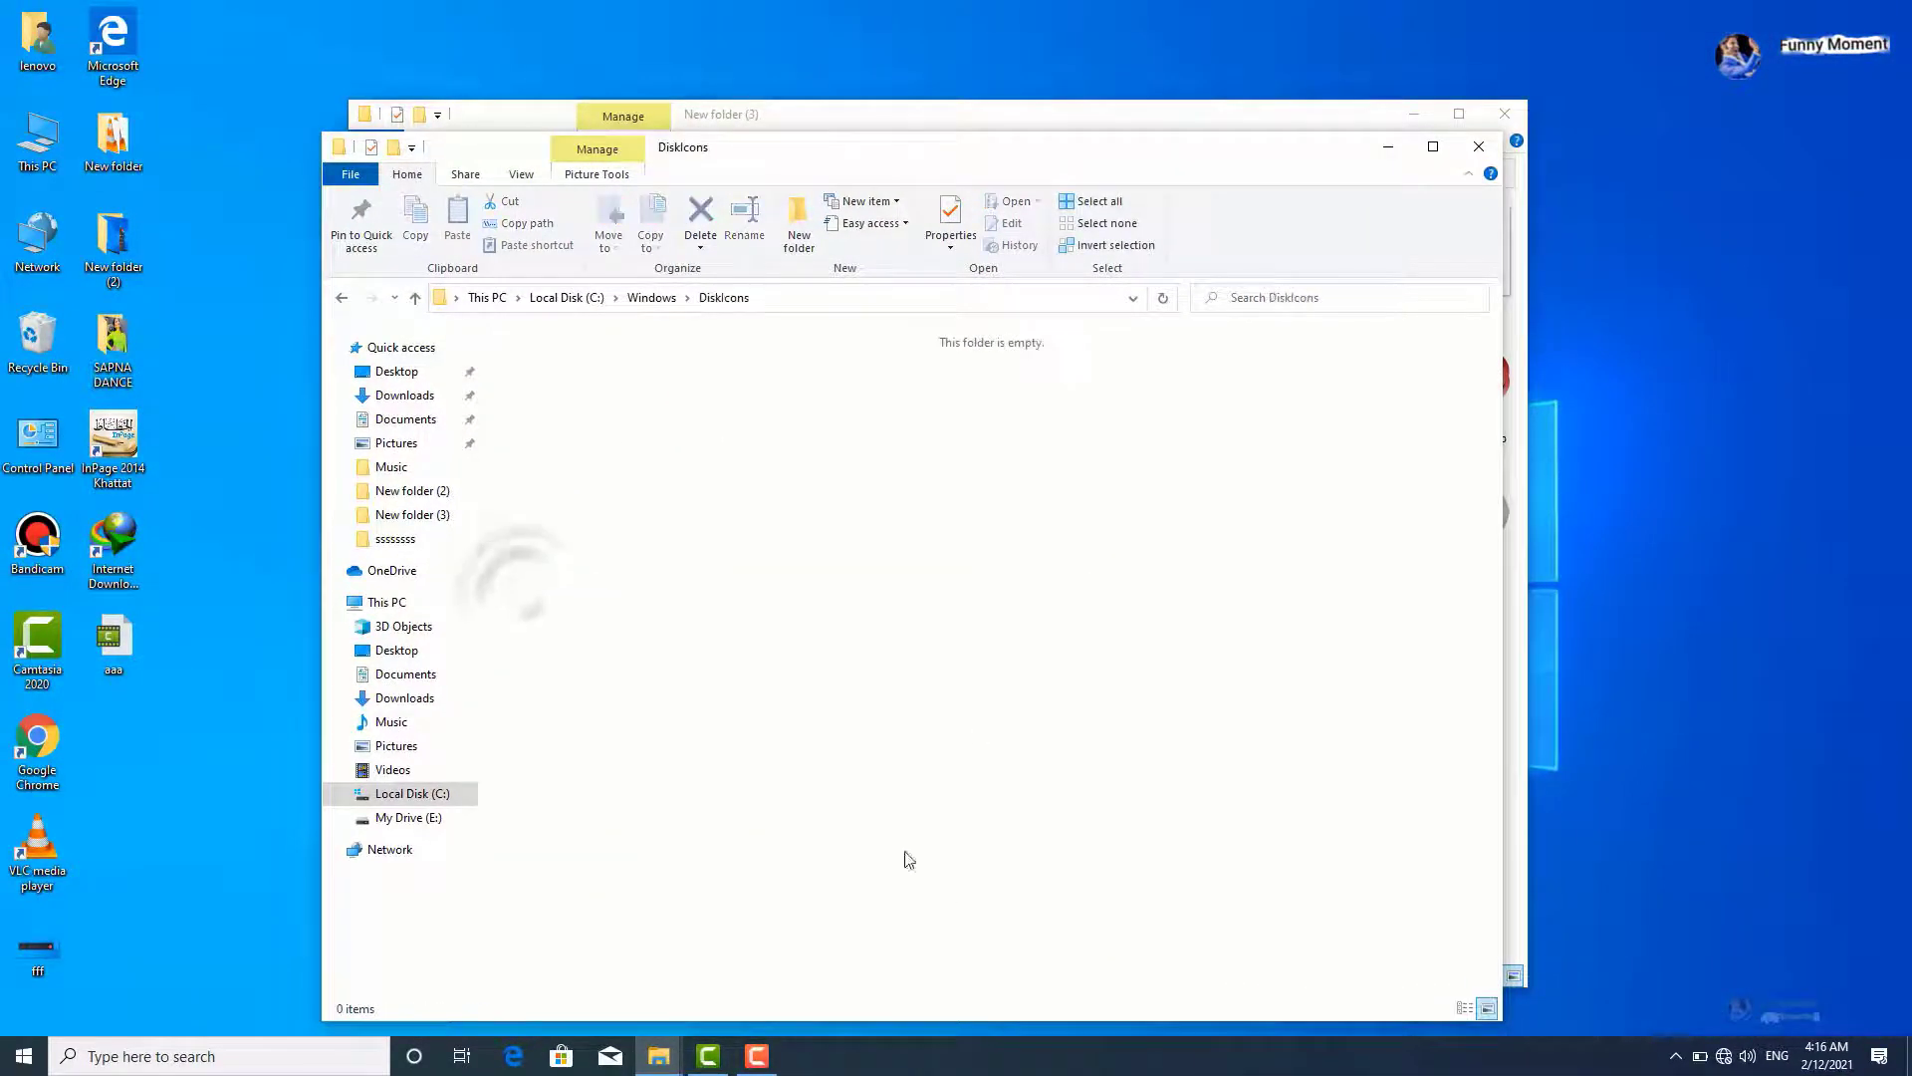
Step: Copy the Rose Tea icon from New folder (3) into the DiskIcons folder, granting administrator permission for the copy
{"action": "left_click", "coordinate": [1521, 823]}
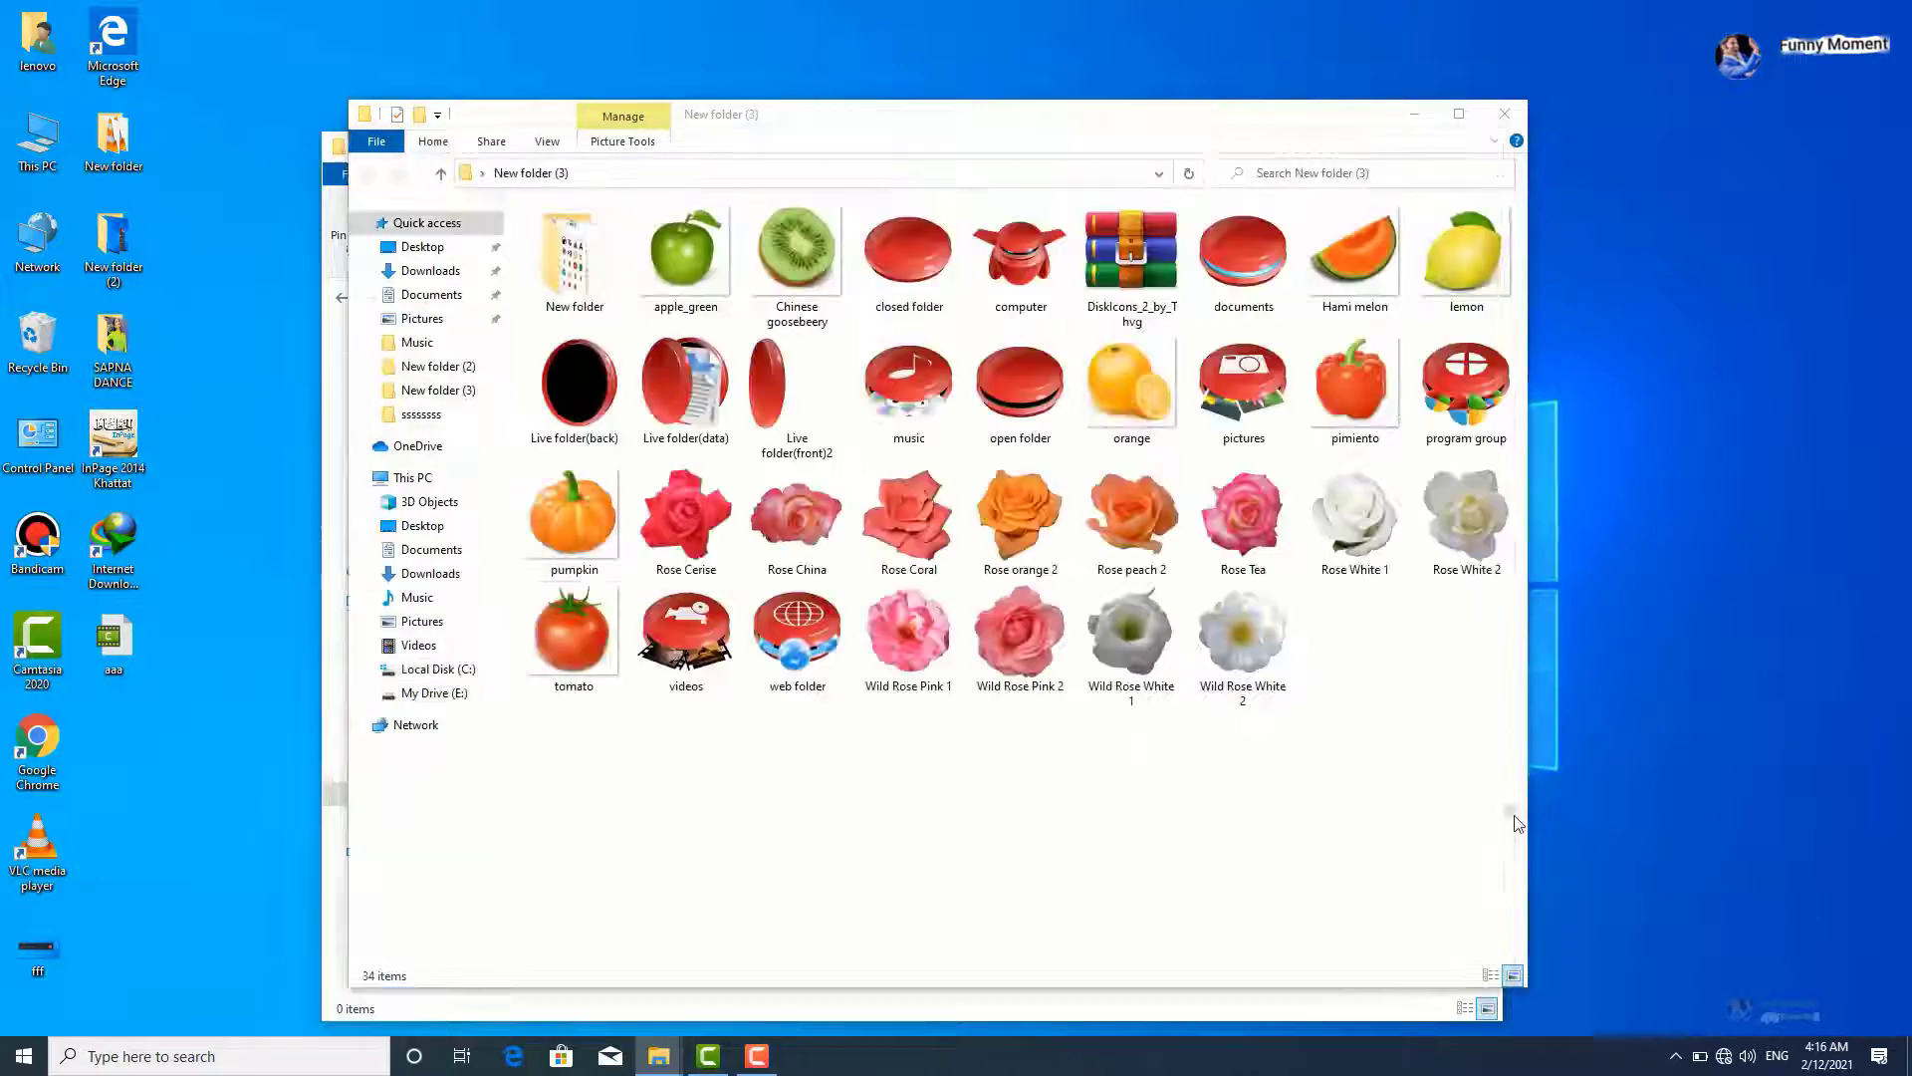
{"action": "left_click_drag", "start_coordinate": [889, 133], "coordinate": [803, 204]}
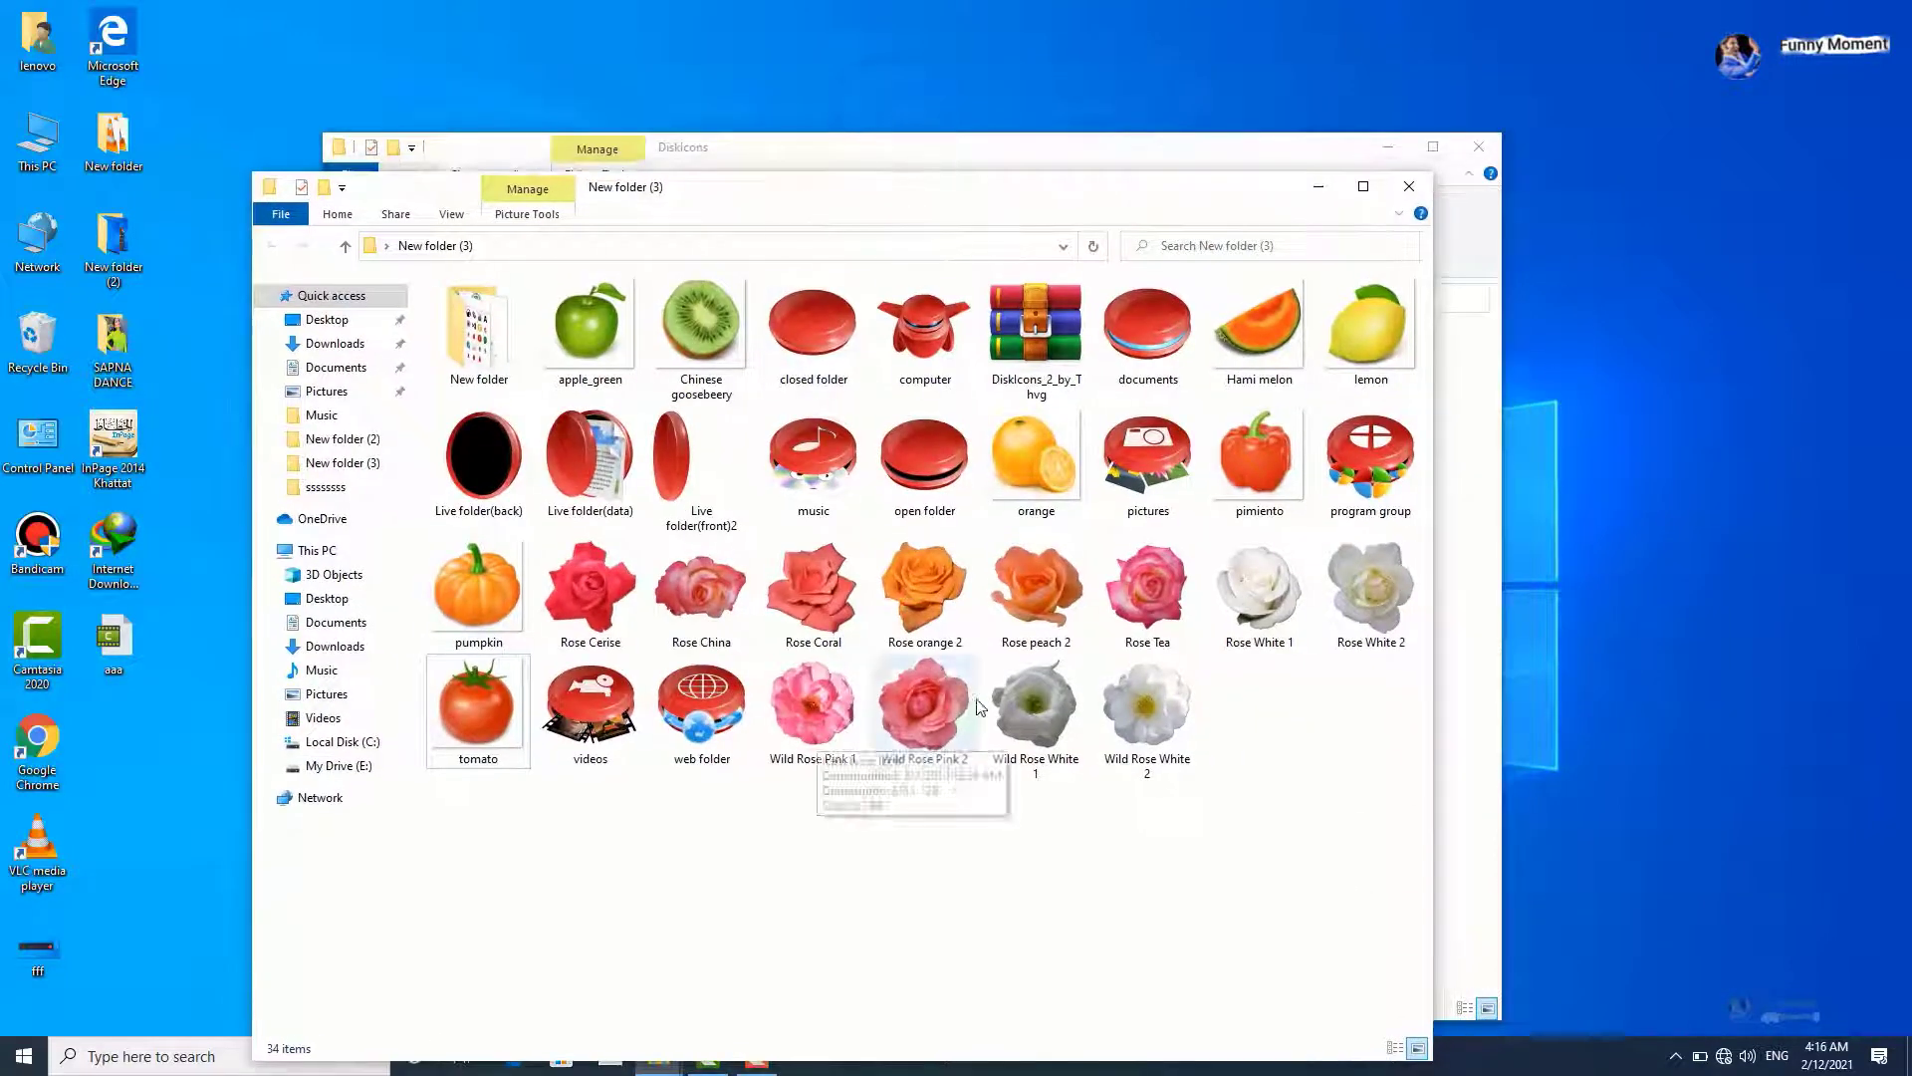
{"action": "left_click", "coordinate": [1188, 638]}
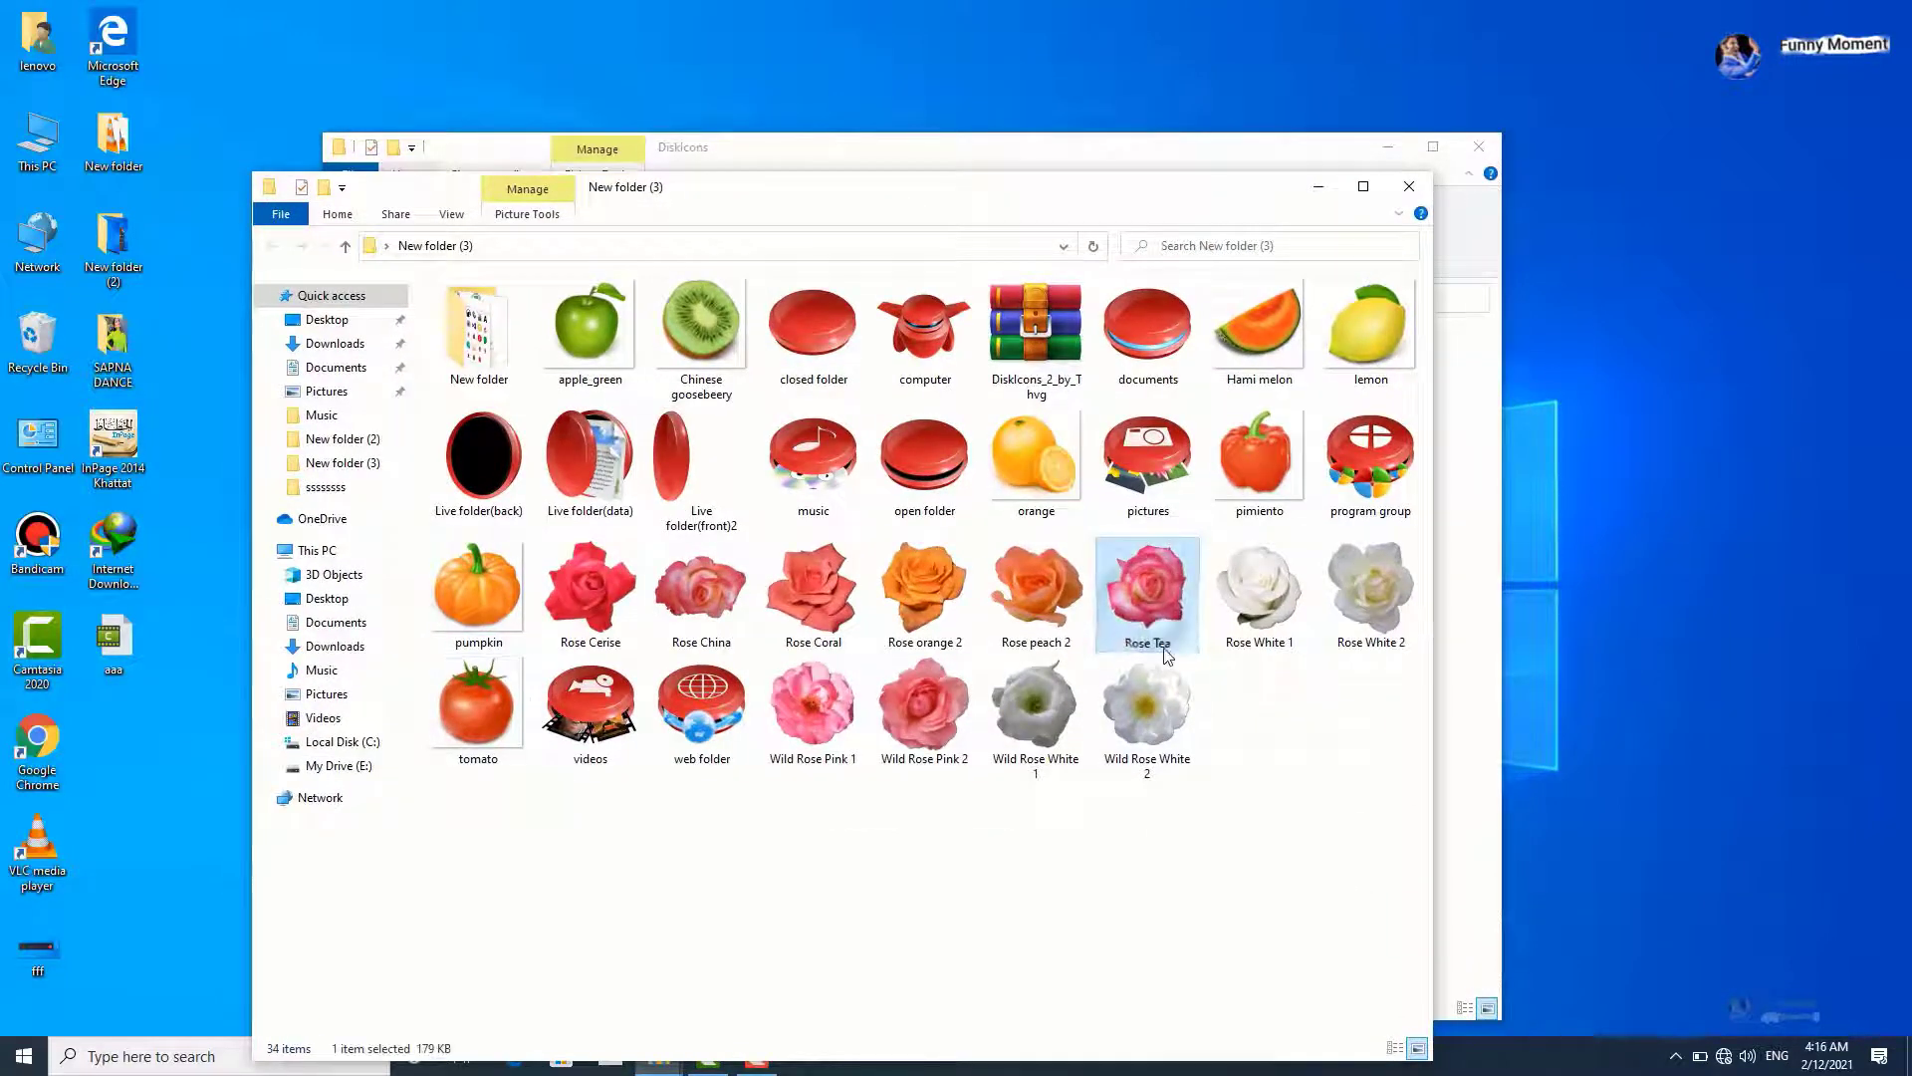
{"action": "right_click", "coordinate": [1142, 601]}
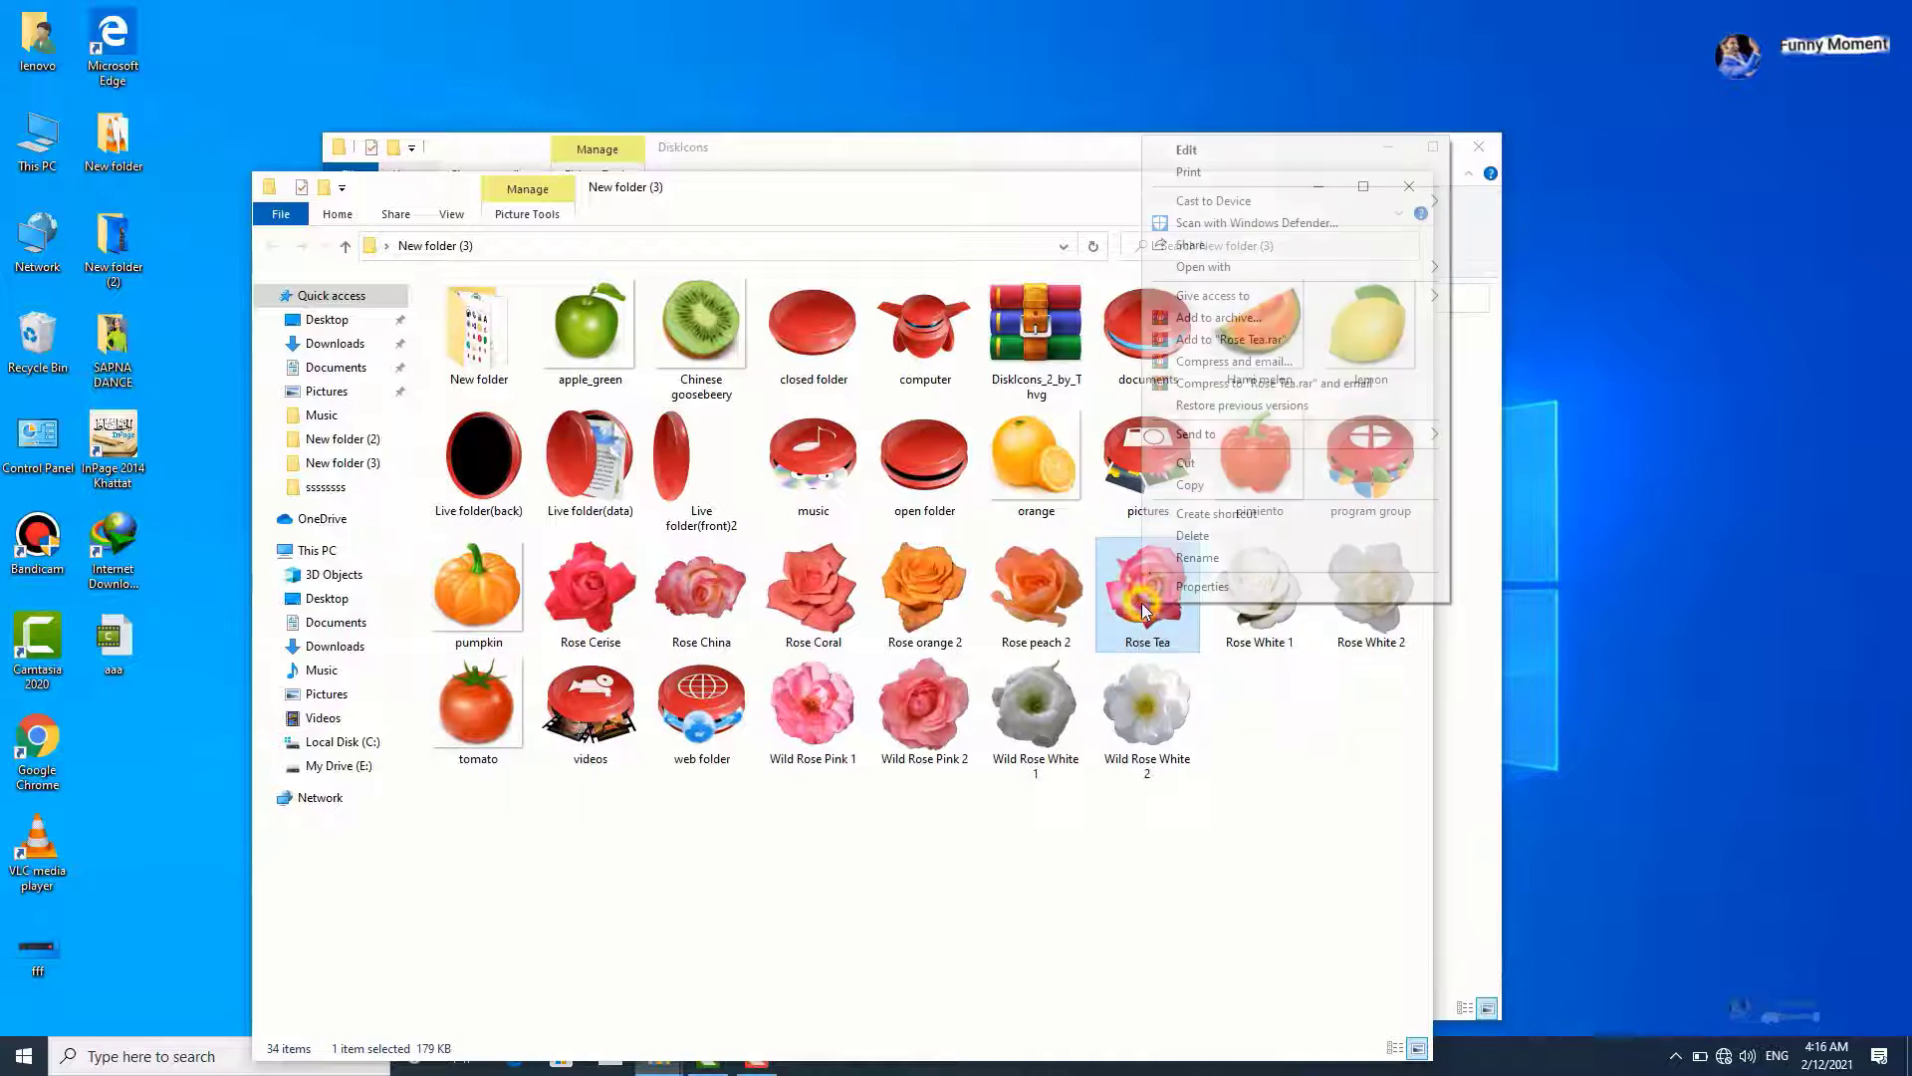
{"action": "left_click", "coordinate": [1180, 493]}
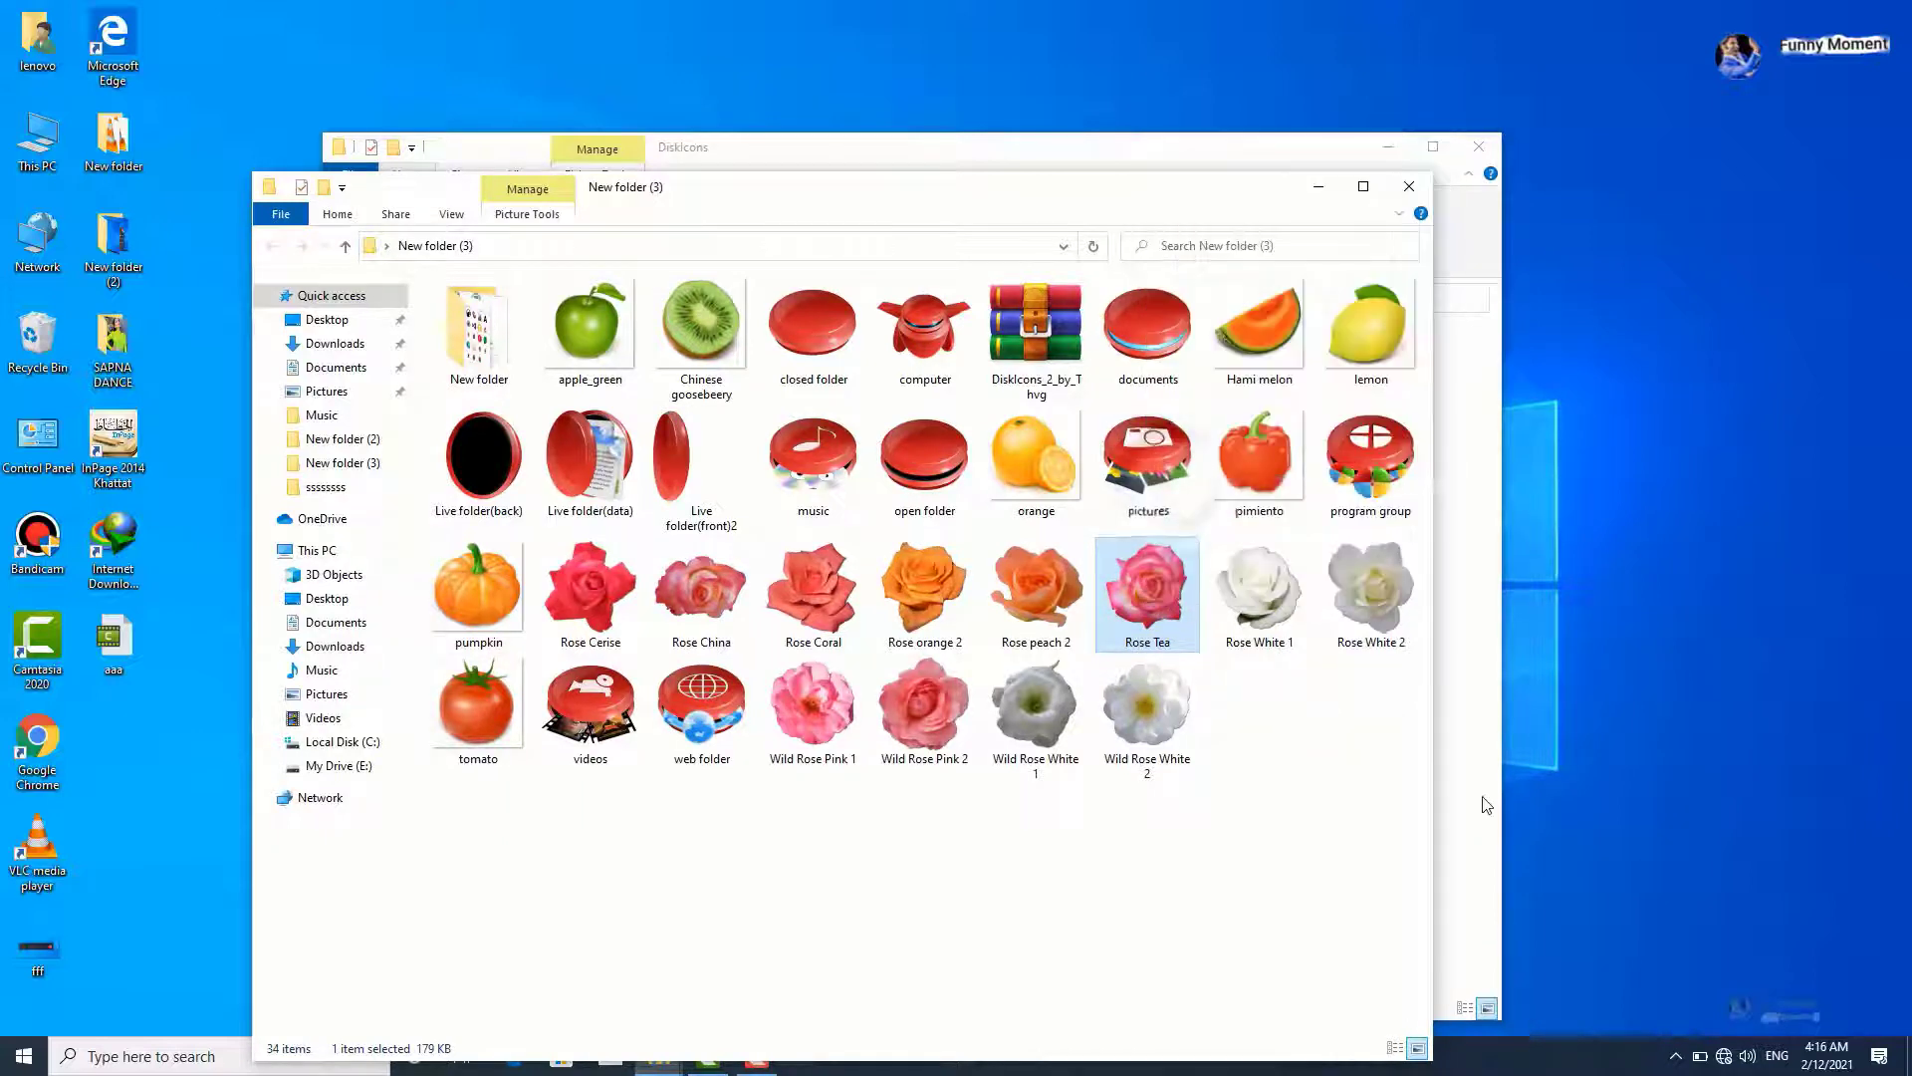
{"action": "left_click", "coordinate": [1466, 787]}
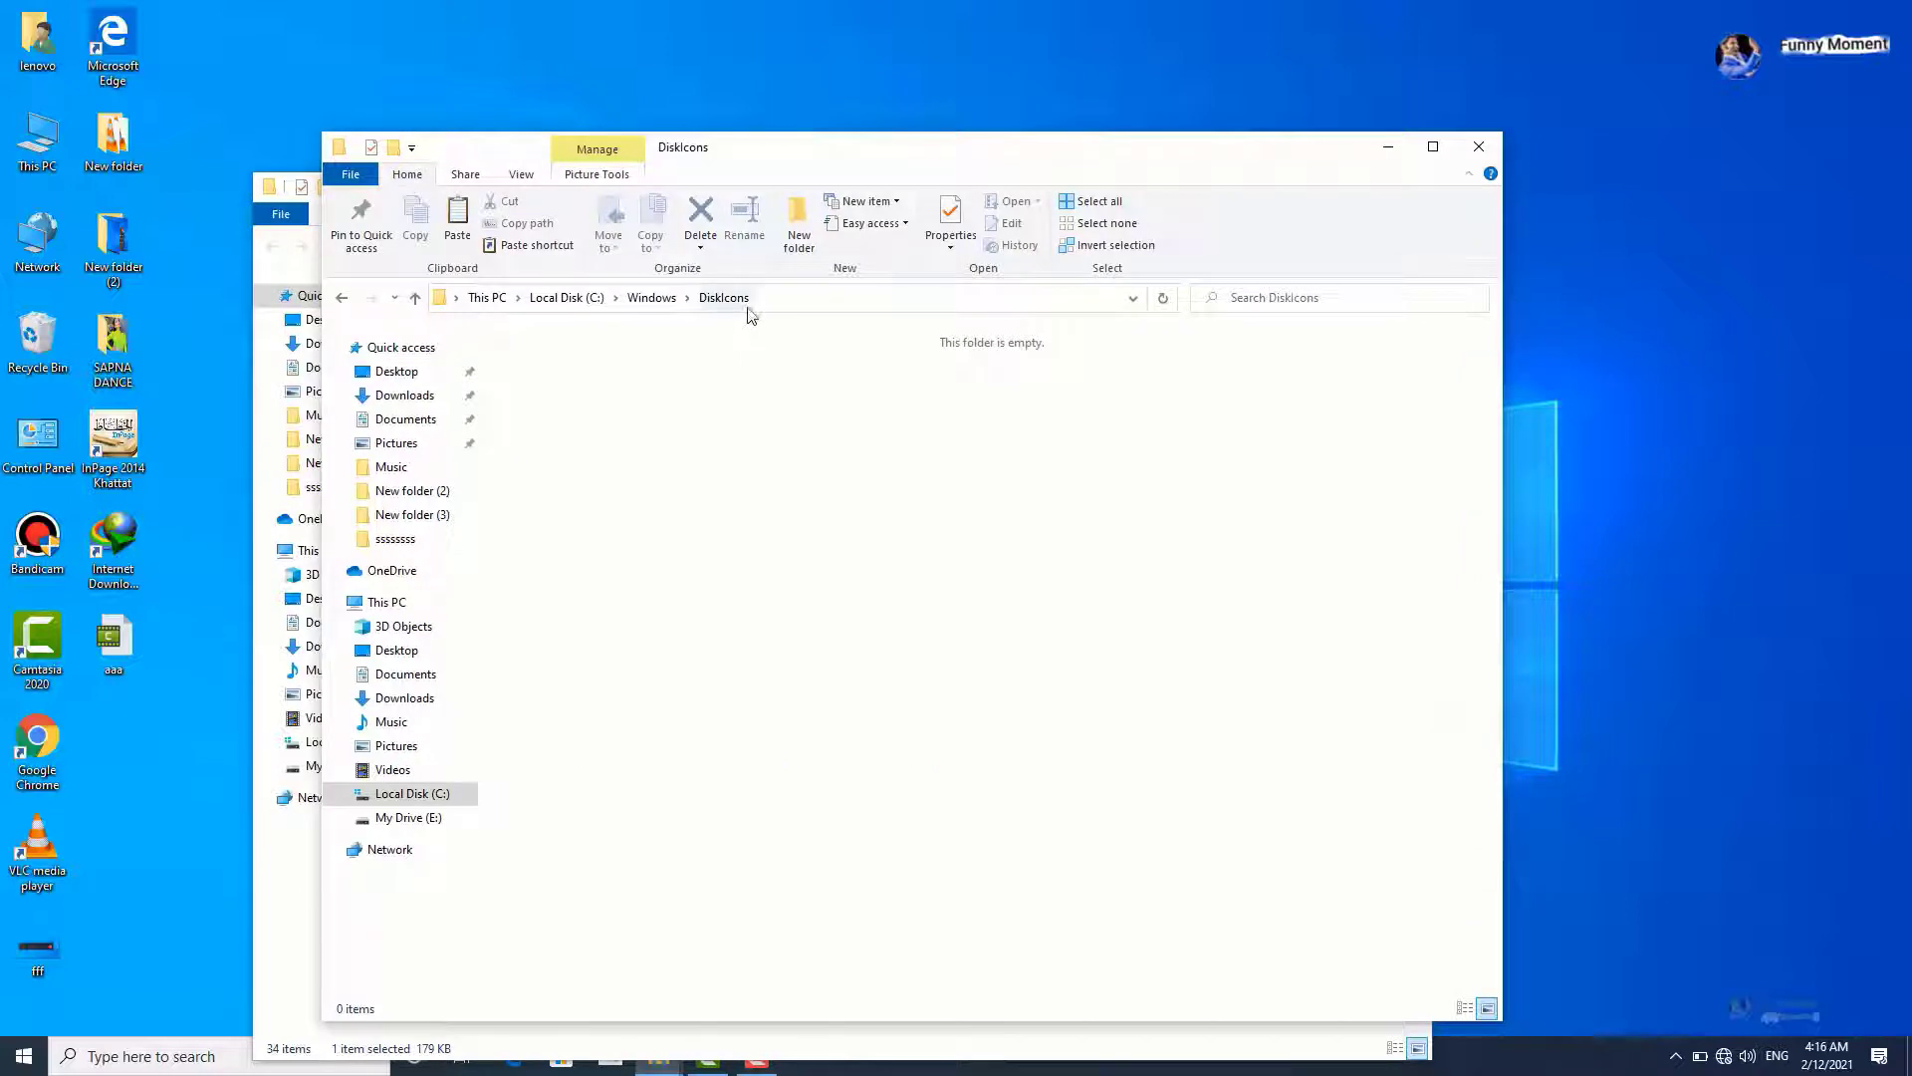
{"action": "right_click", "coordinate": [653, 485]}
{"action": "left_click", "coordinate": [703, 625]}
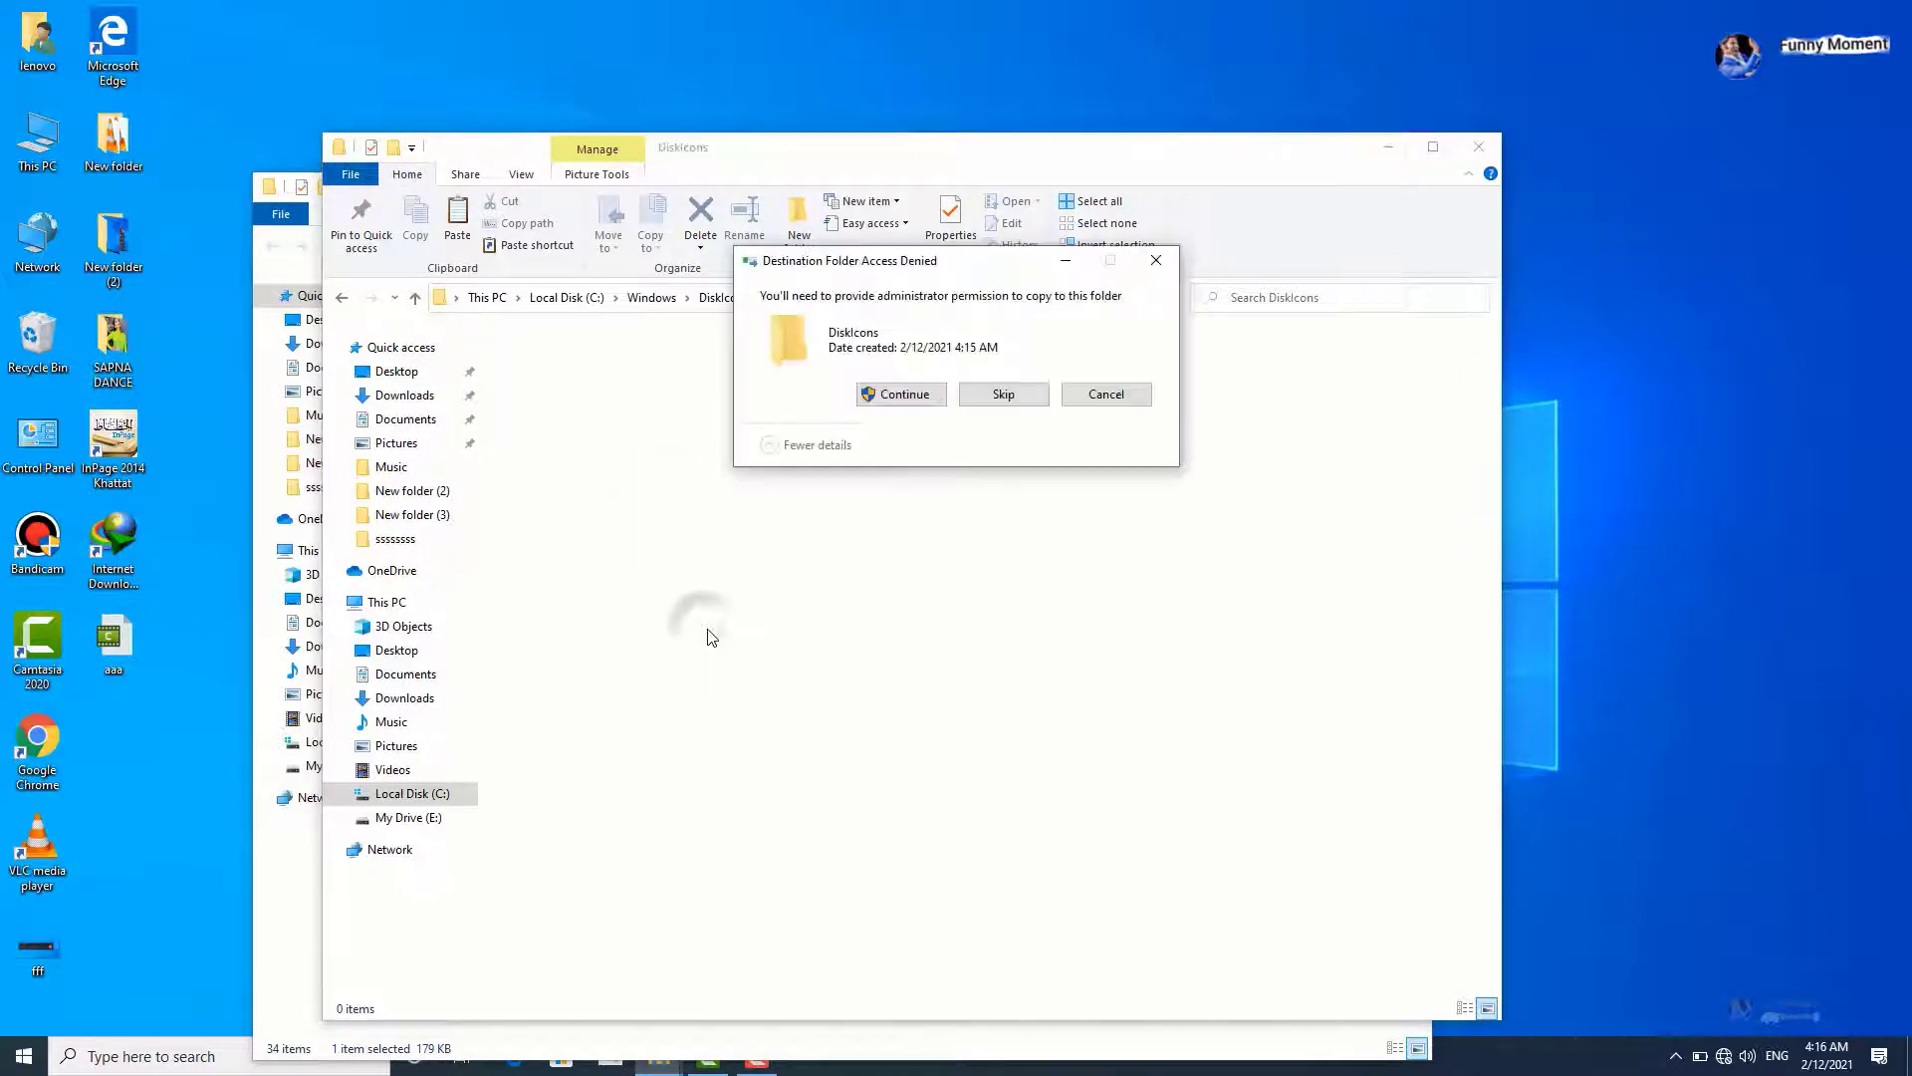
{"action": "left_click", "coordinate": [903, 394]}
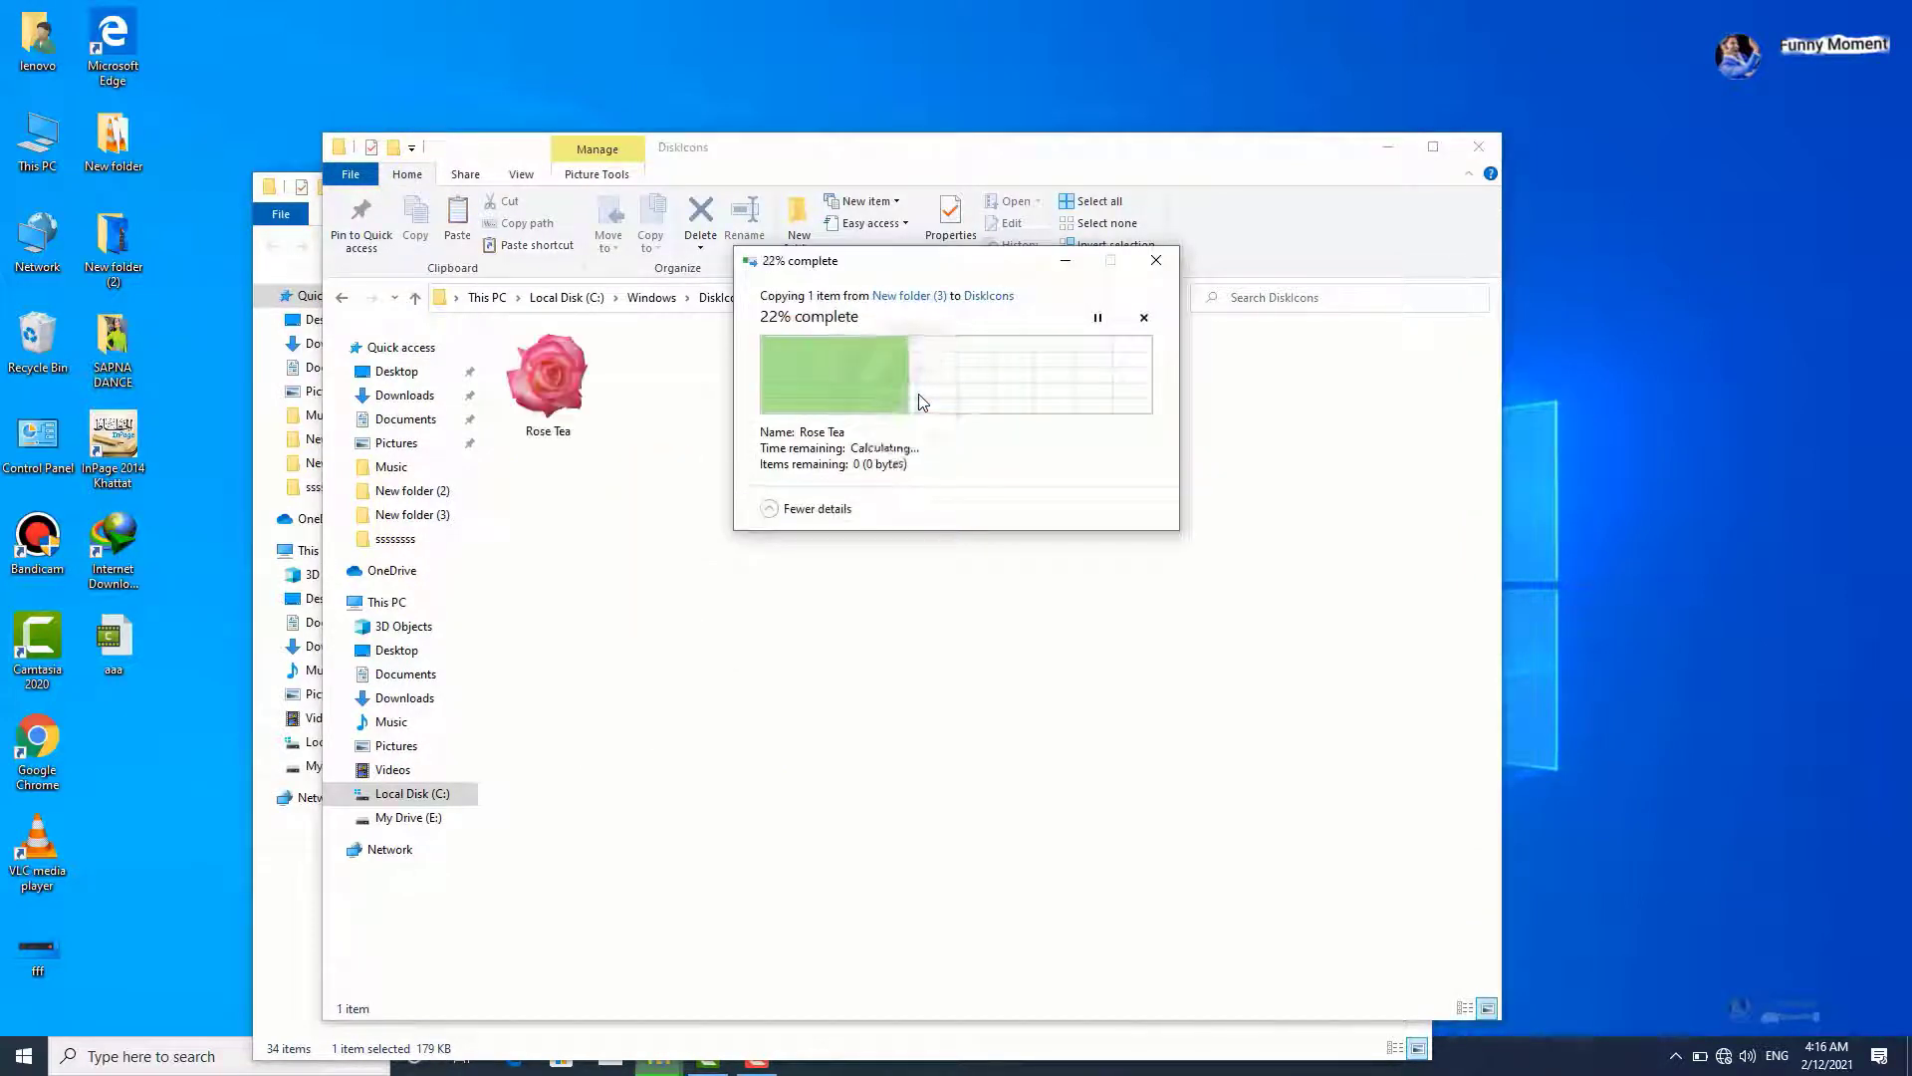
{"action": "left_click", "coordinate": [685, 546]}
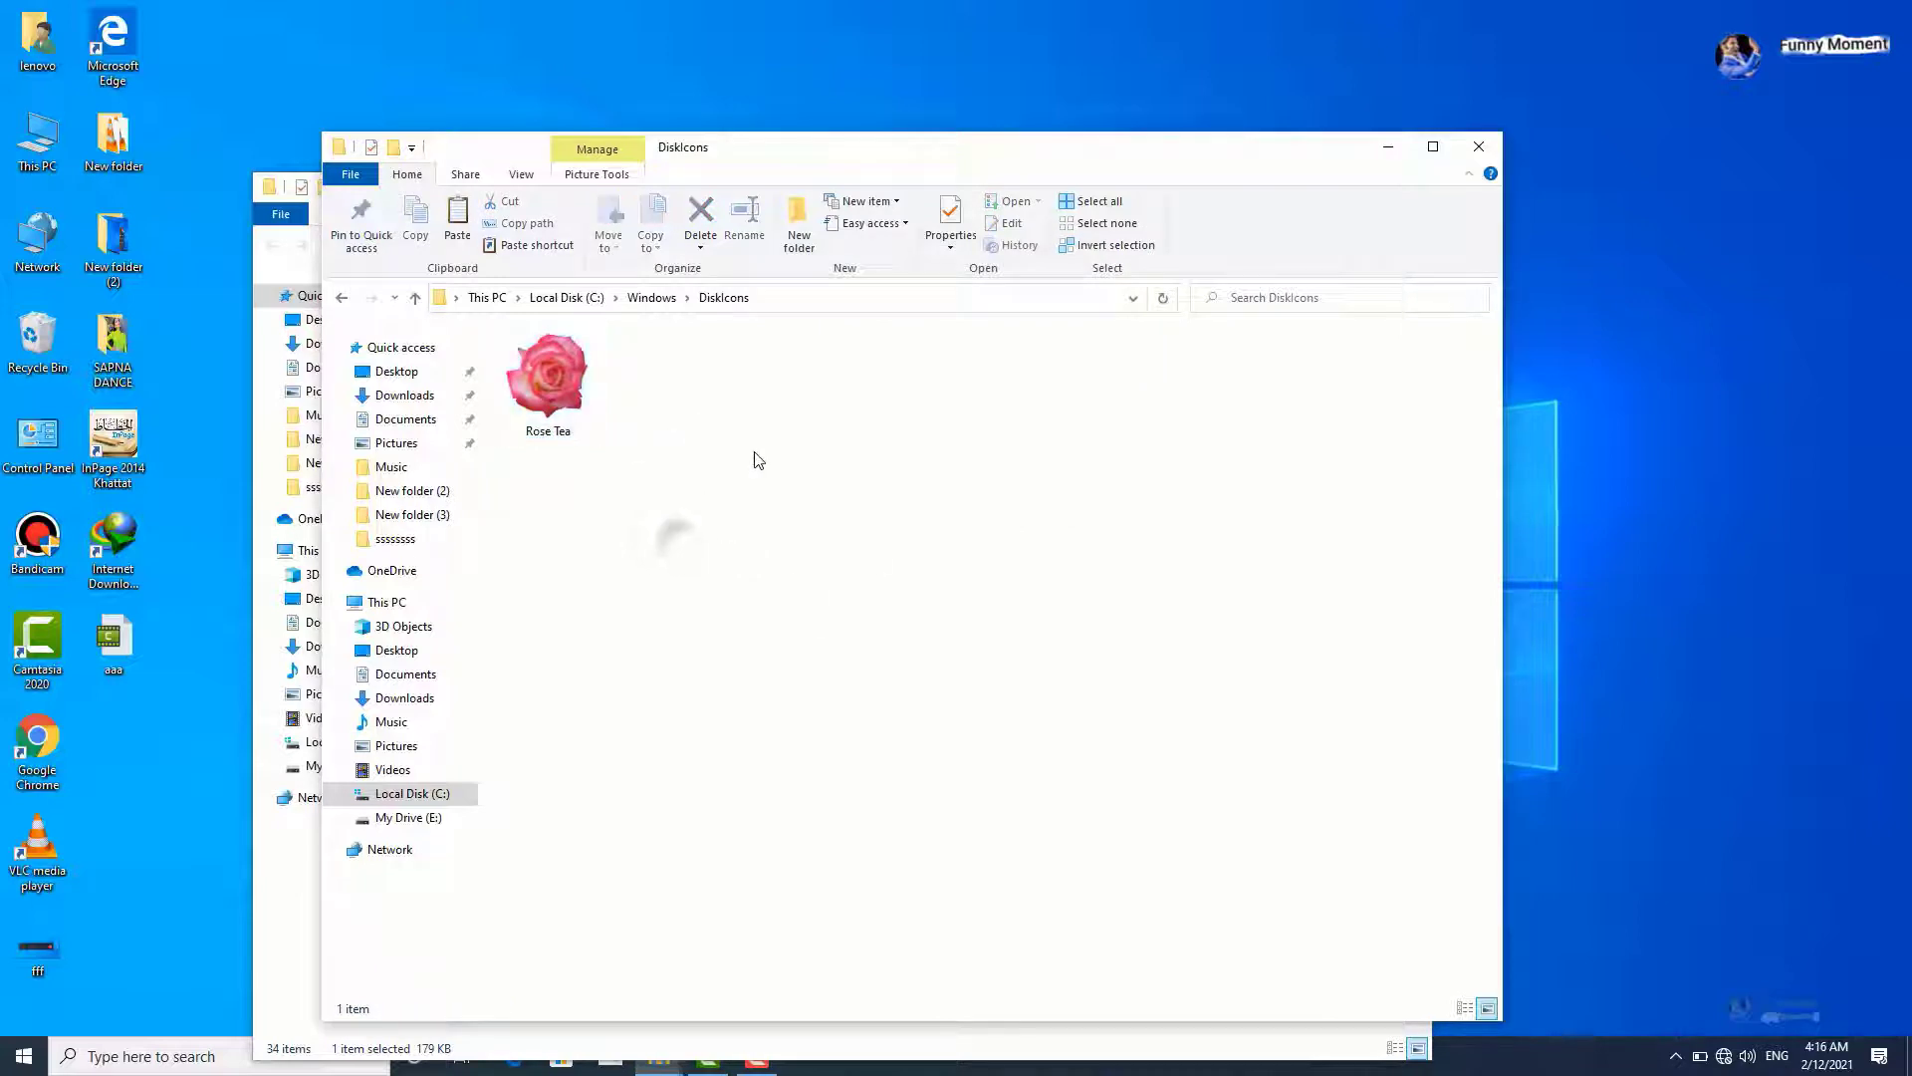
Step: Minimize the DiskIcons and New folder (3) windows to clear the desktop
{"action": "left_click_drag", "start_coordinate": [1331, 151], "coordinate": [1333, 209]}
{"action": "left_click", "coordinate": [1386, 203]}
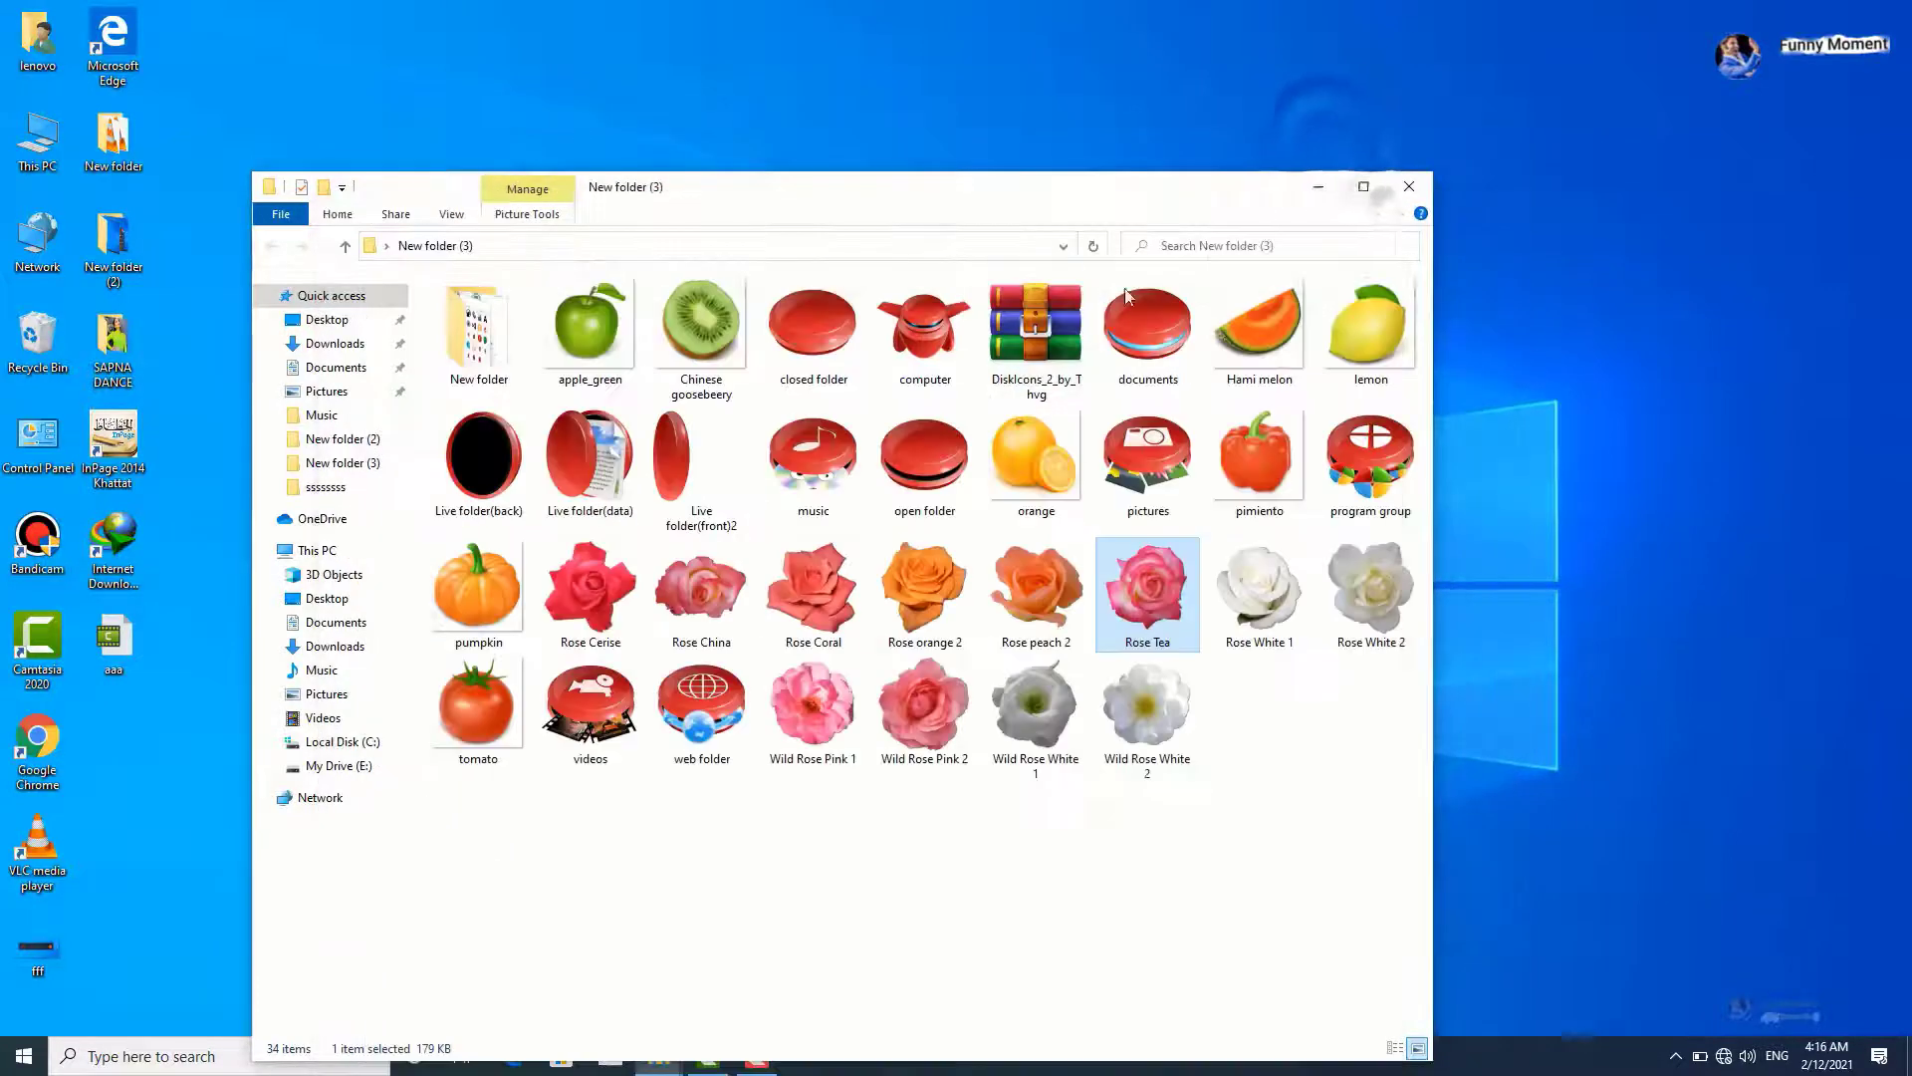
{"action": "left_click", "coordinate": [1317, 191]}
{"action": "right_click", "coordinate": [1110, 159]}
{"action": "left_click", "coordinate": [1153, 215]}
{"action": "right_click", "coordinate": [1152, 213]}
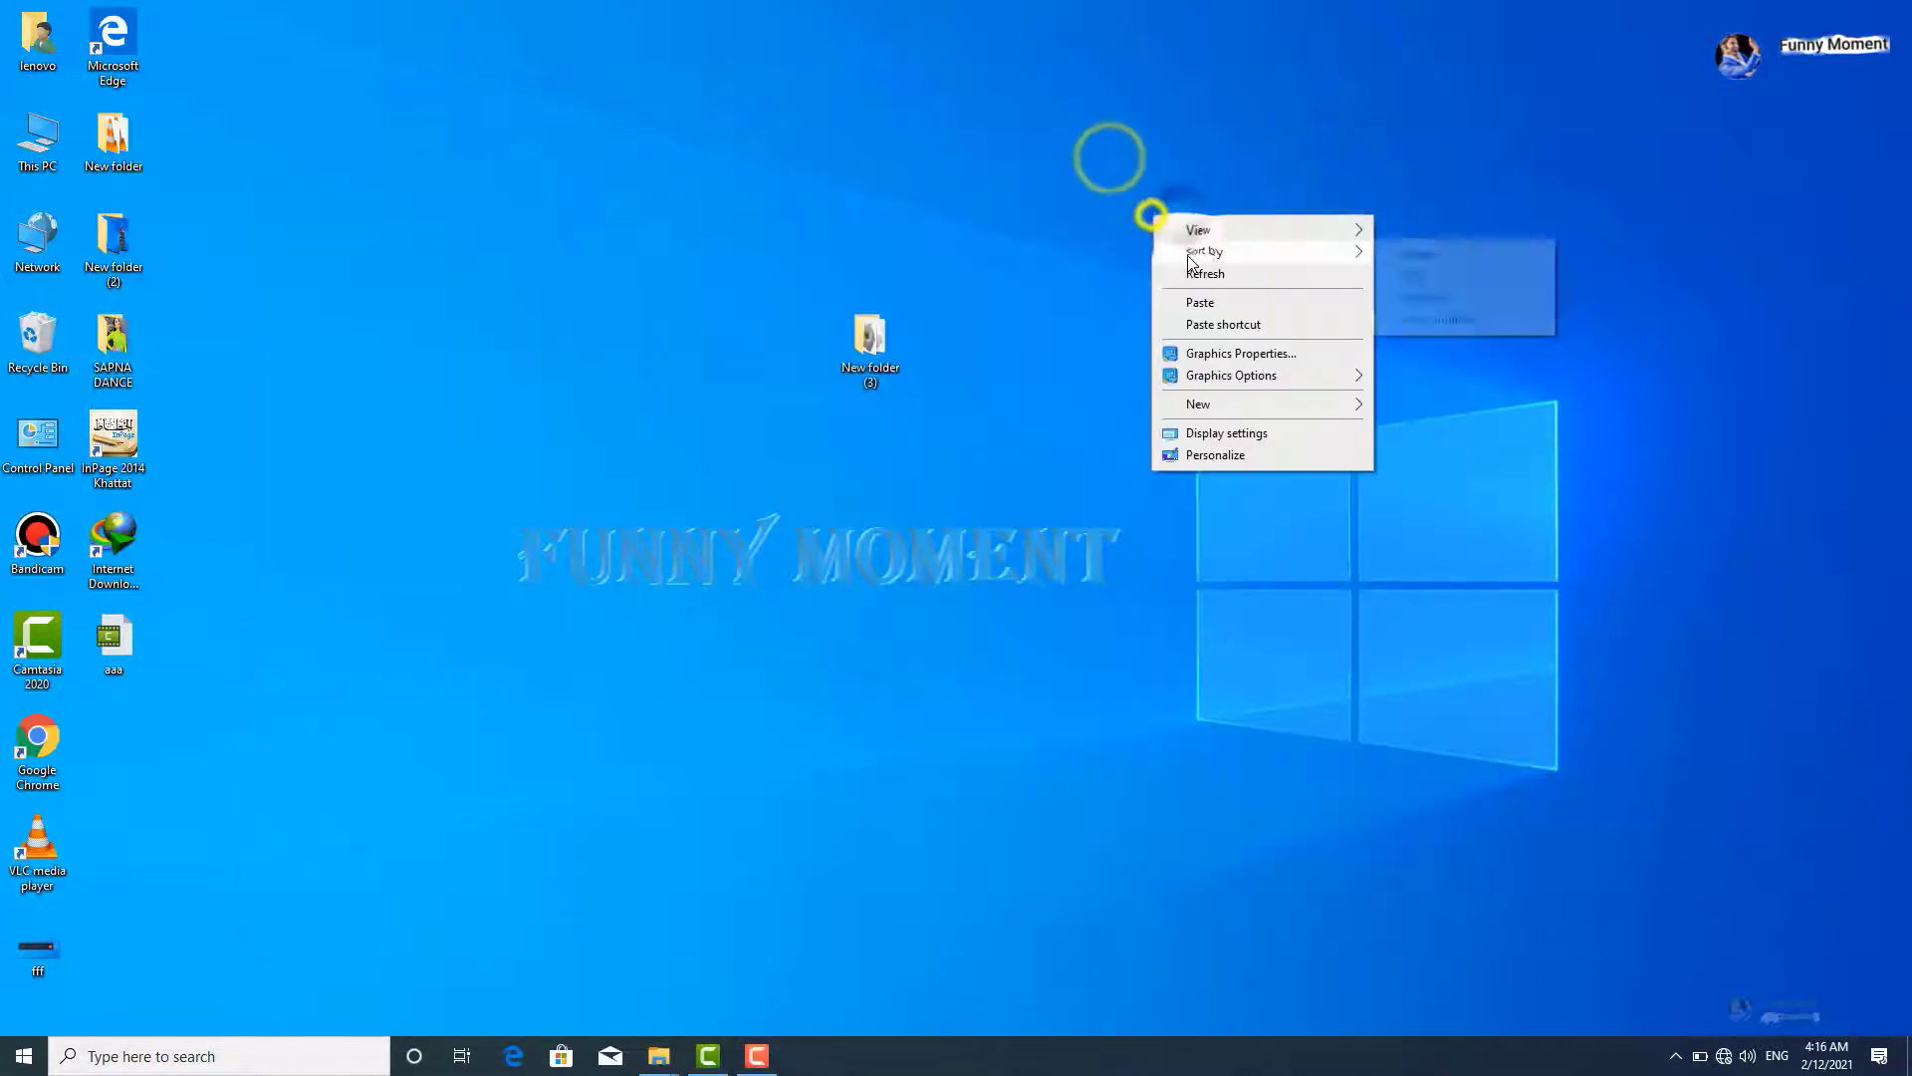
{"action": "left_click", "coordinate": [1184, 272]}
{"action": "right_click", "coordinate": [1183, 273]}
{"action": "left_click", "coordinate": [1203, 330]}
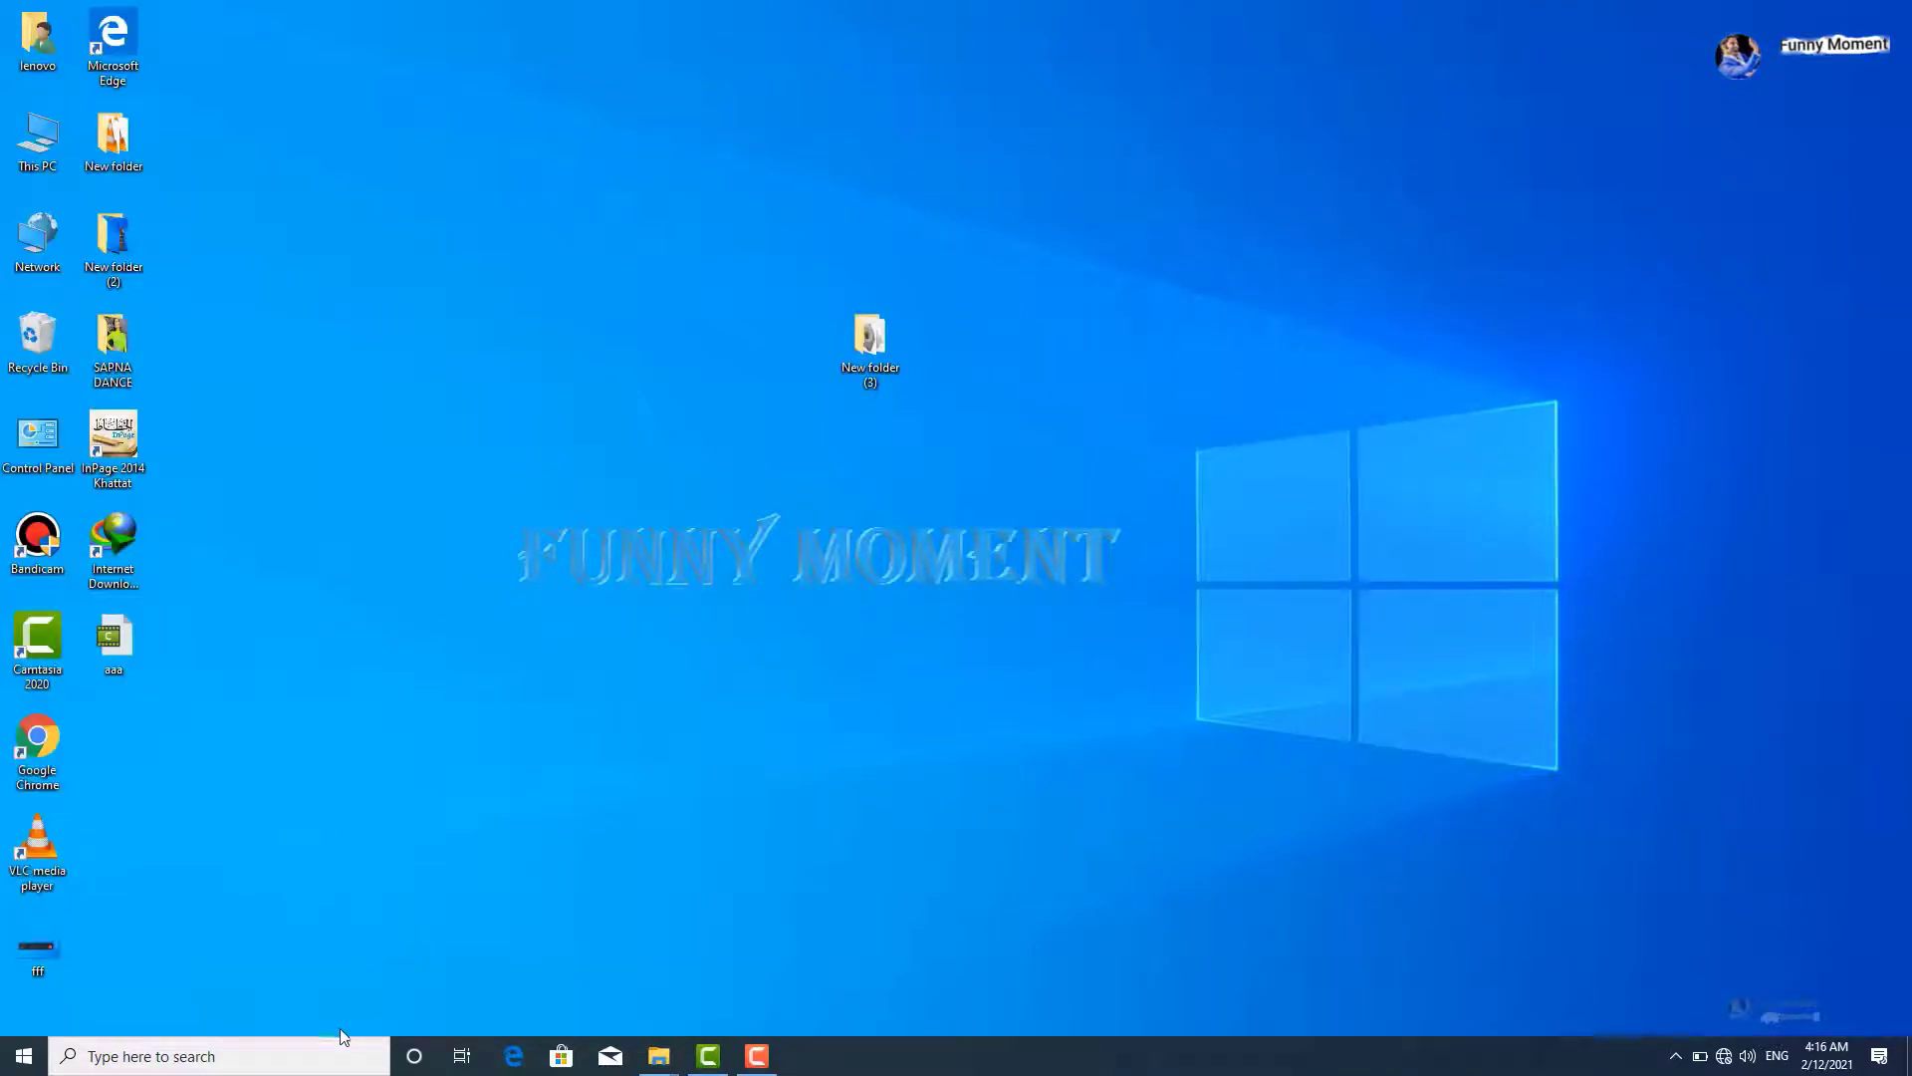
Step: Search Windows for "re" and launch the Registry Editor
{"action": "left_click", "coordinate": [248, 1054]}
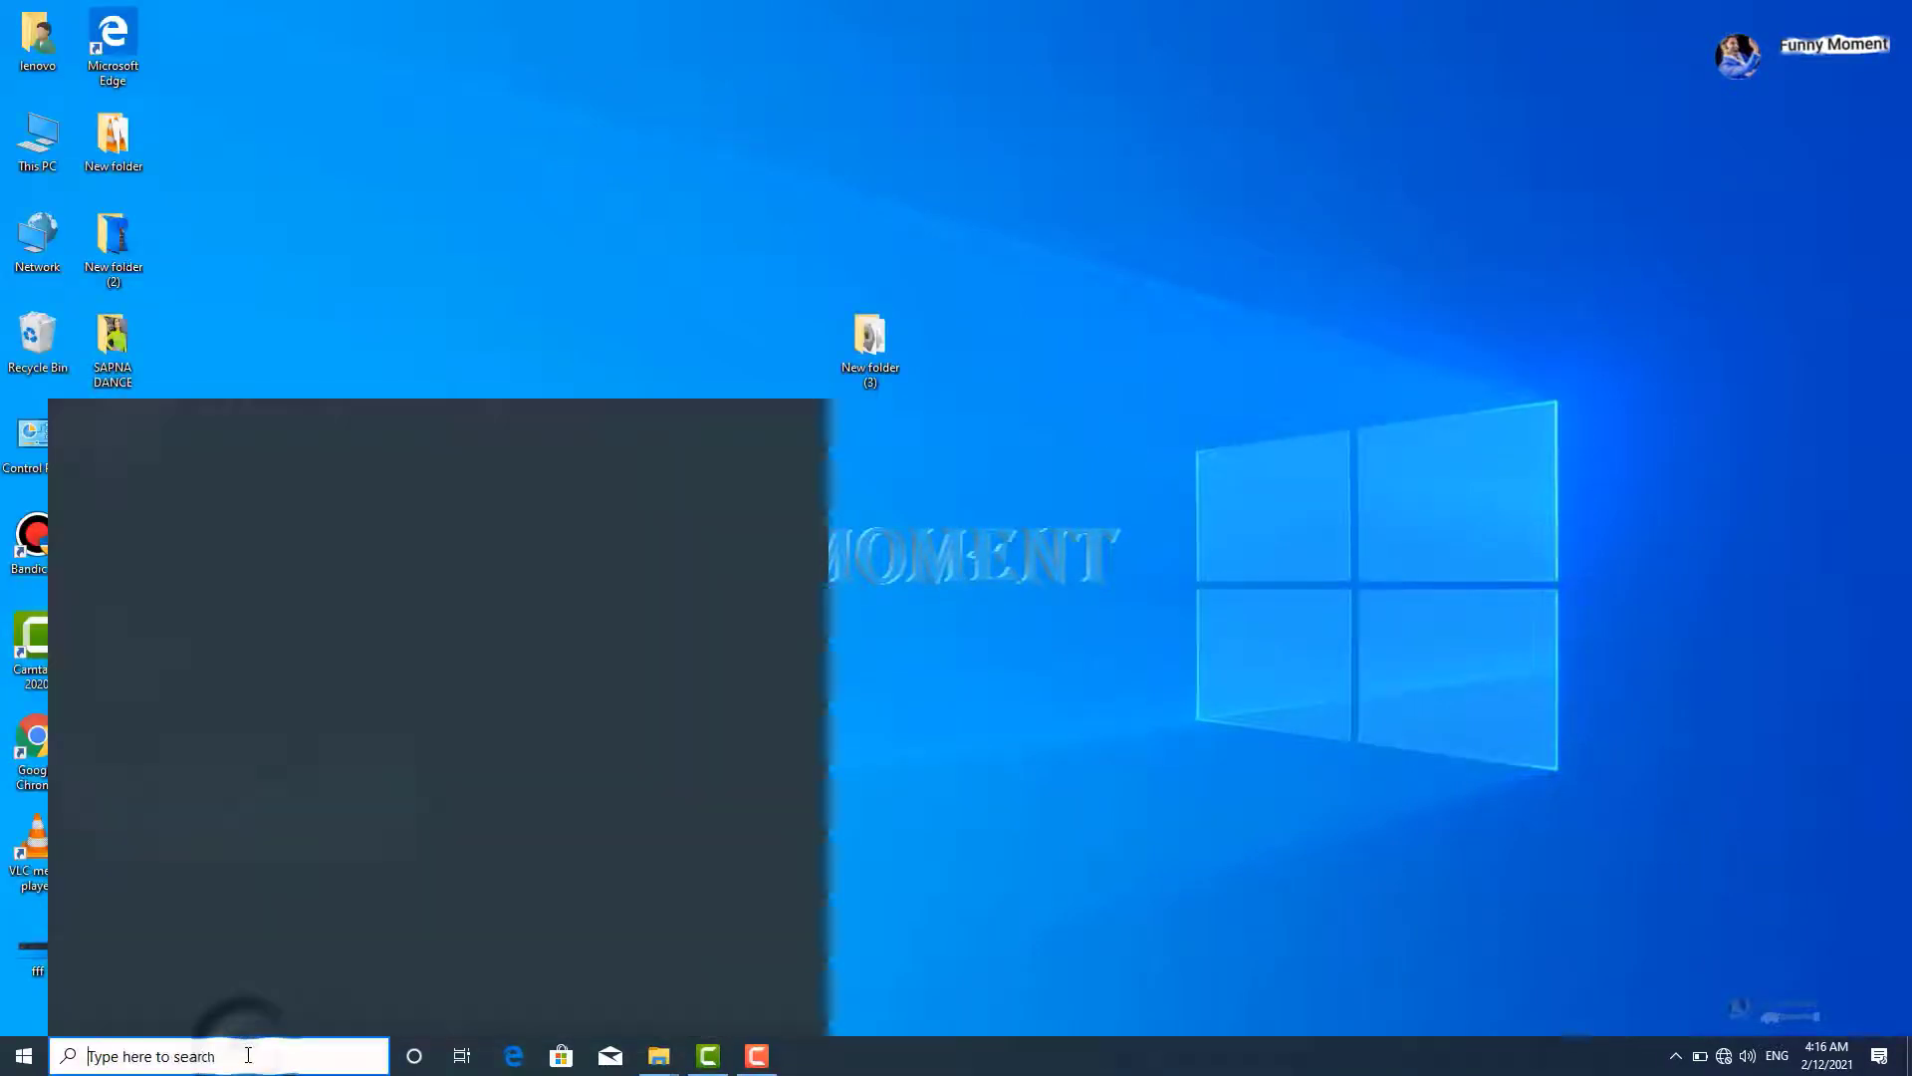
{"action": "type", "text": "re"}
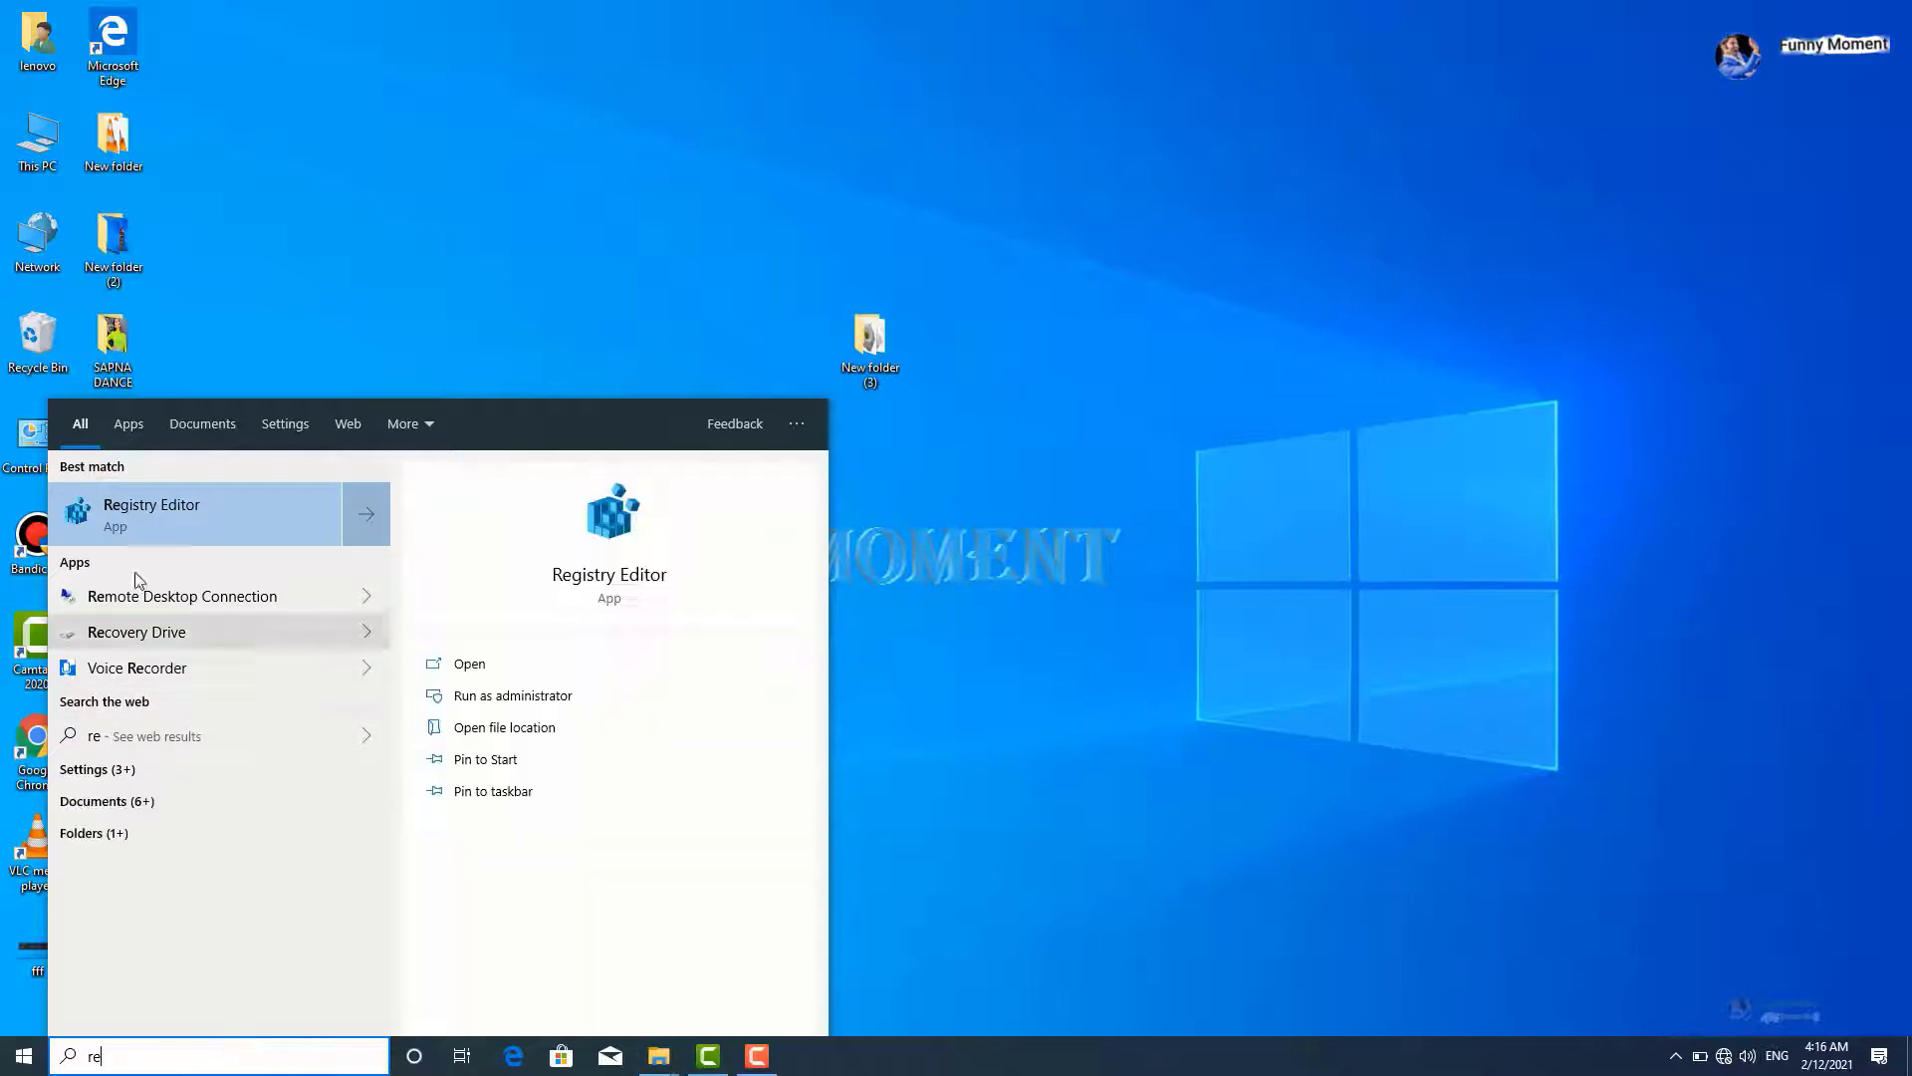
{"action": "left_click", "coordinate": [598, 583]}
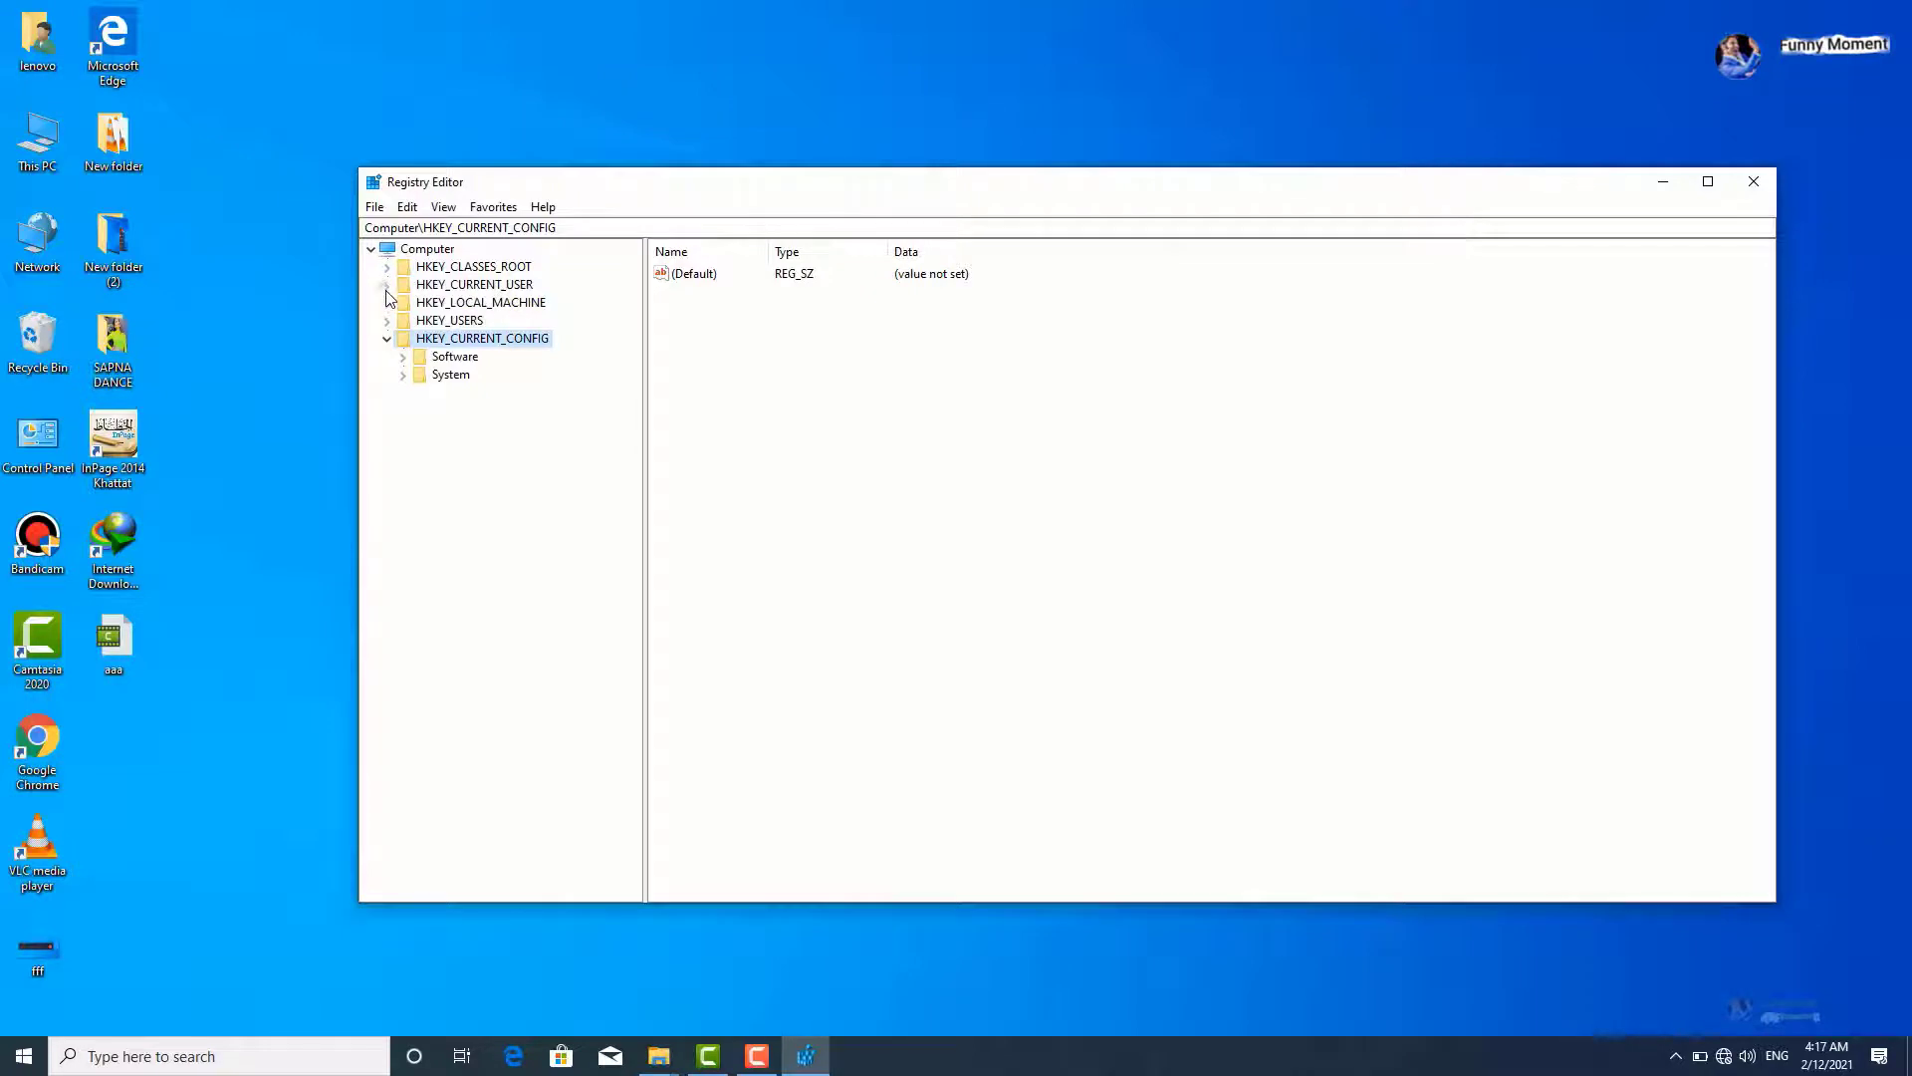
Step: Expand HKEY_CURRENT_USER, Software and Classes in the registry tree and select the Classes key
{"action": "left_click", "coordinate": [386, 286]}
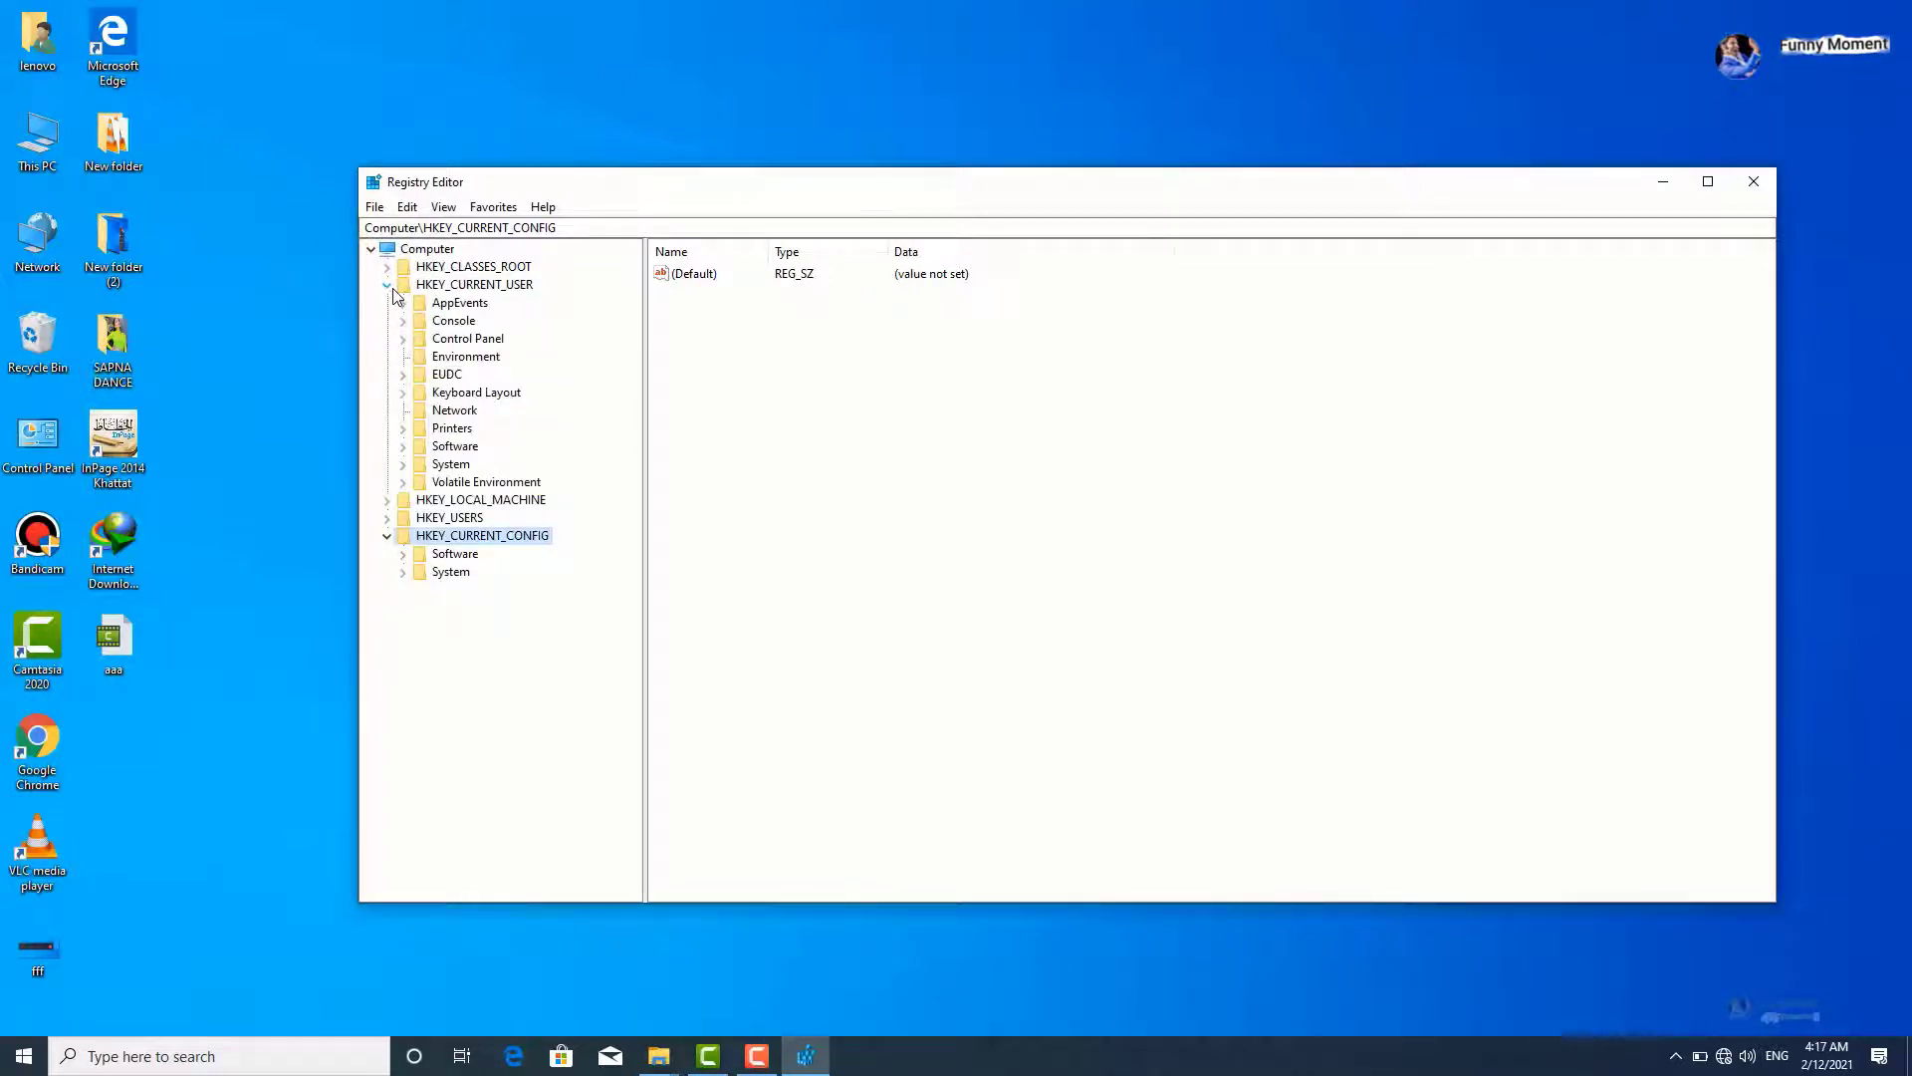
{"action": "left_click", "coordinate": [430, 448]}
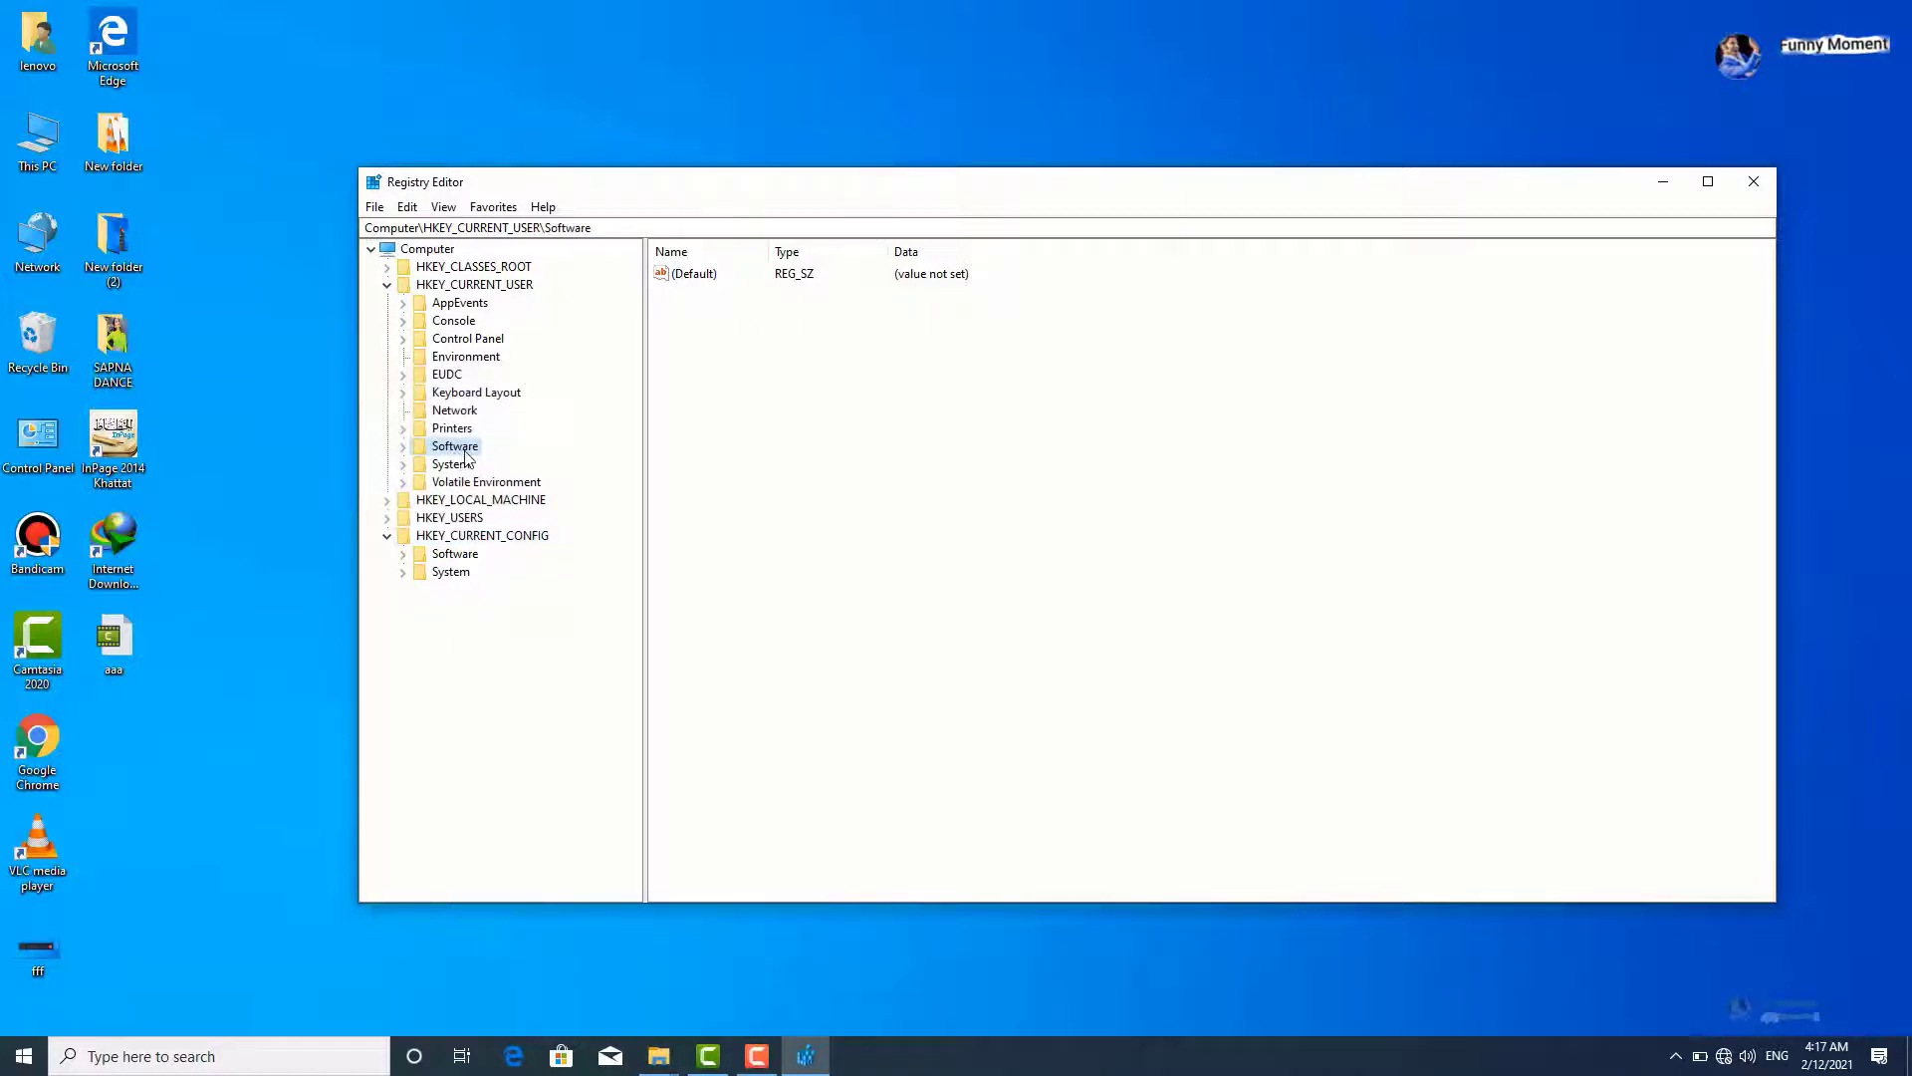
{"action": "left_click", "coordinate": [403, 449]}
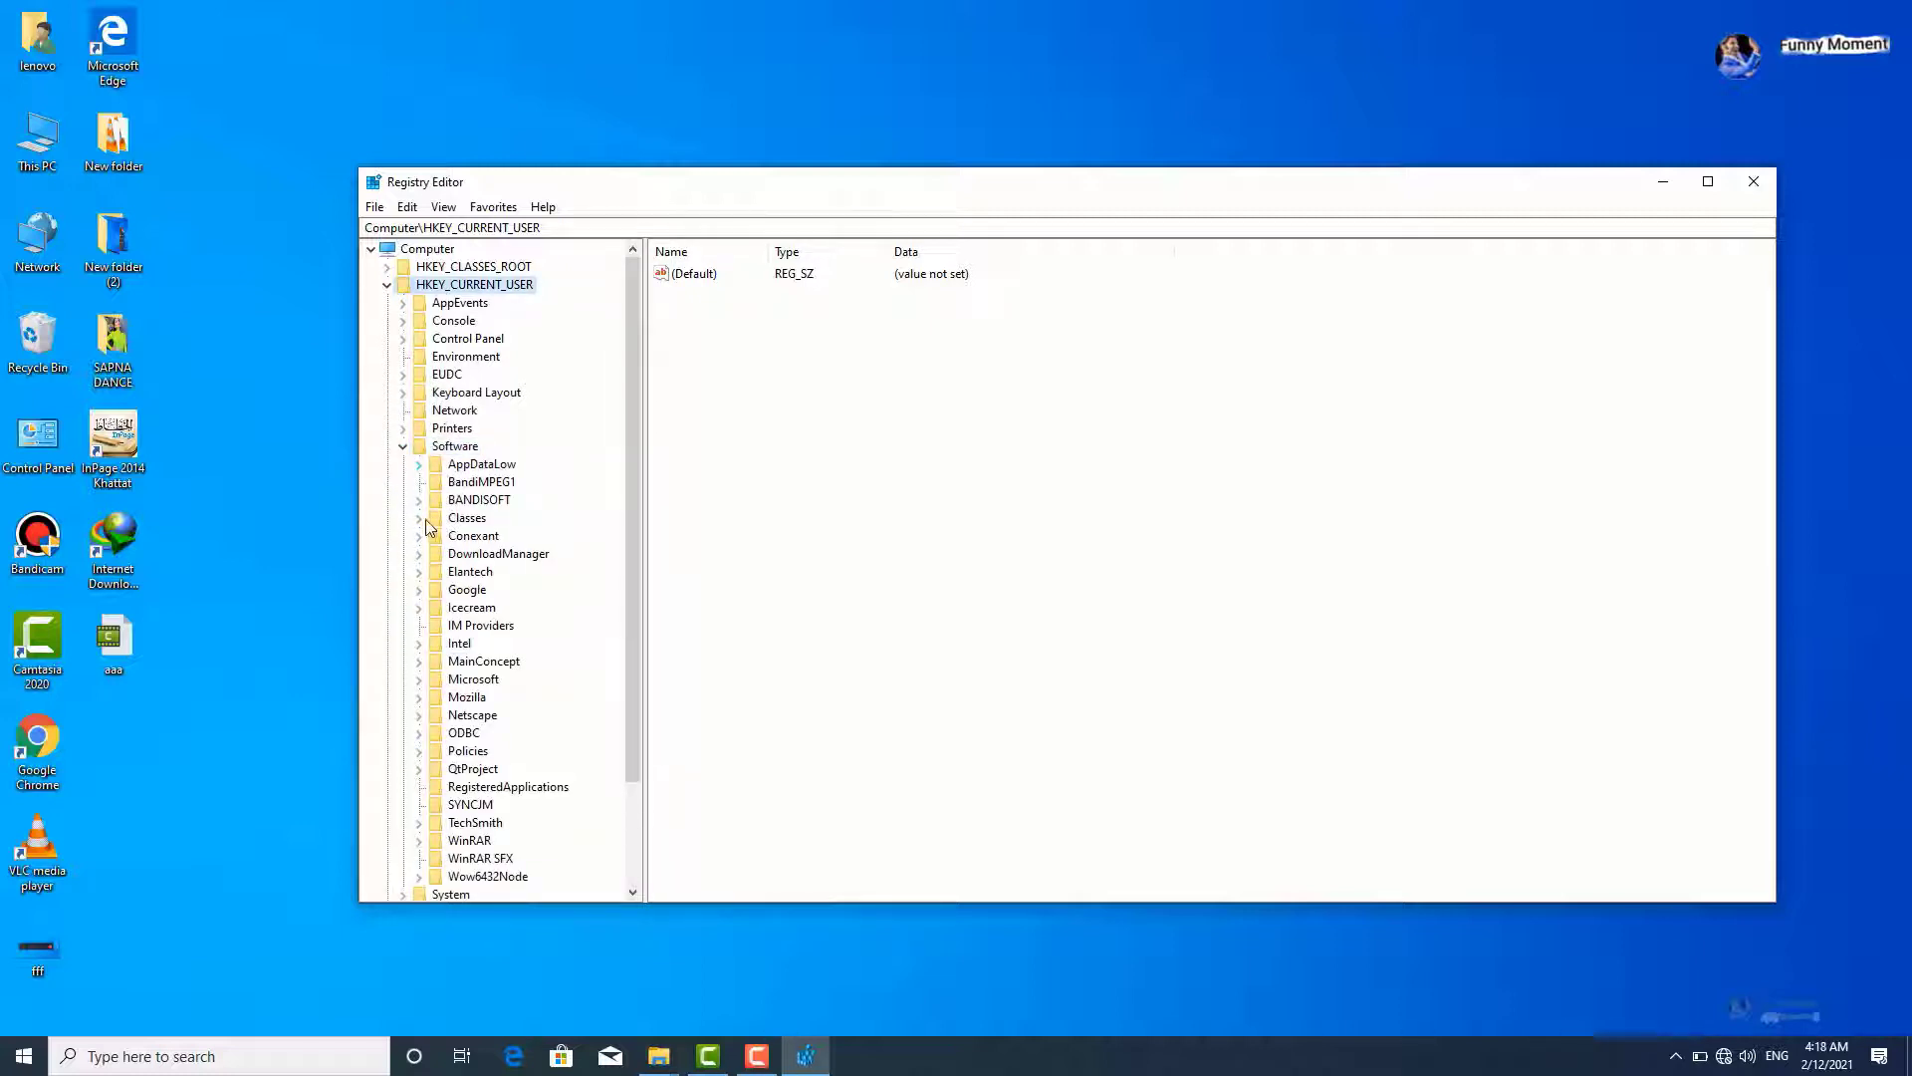
{"action": "left_click", "coordinate": [420, 520]}
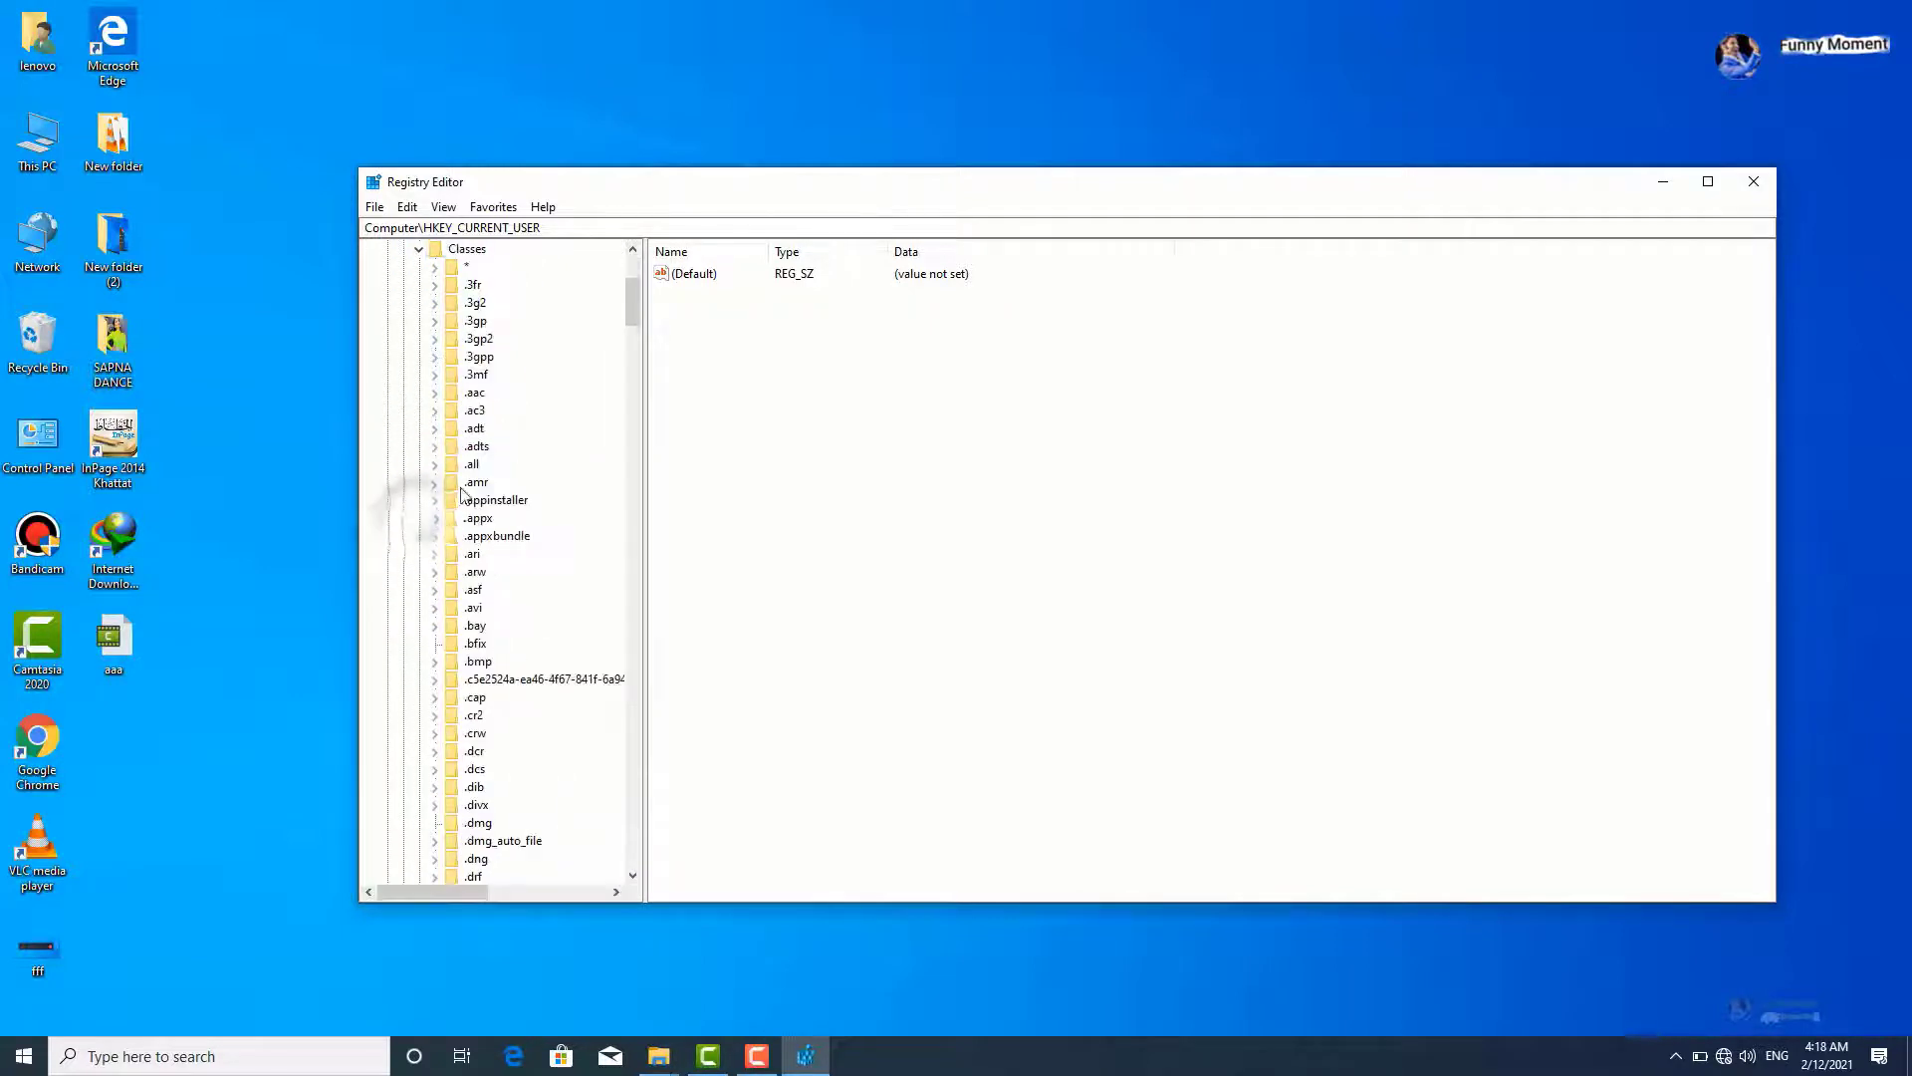
{"action": "left_click", "coordinate": [464, 251]}
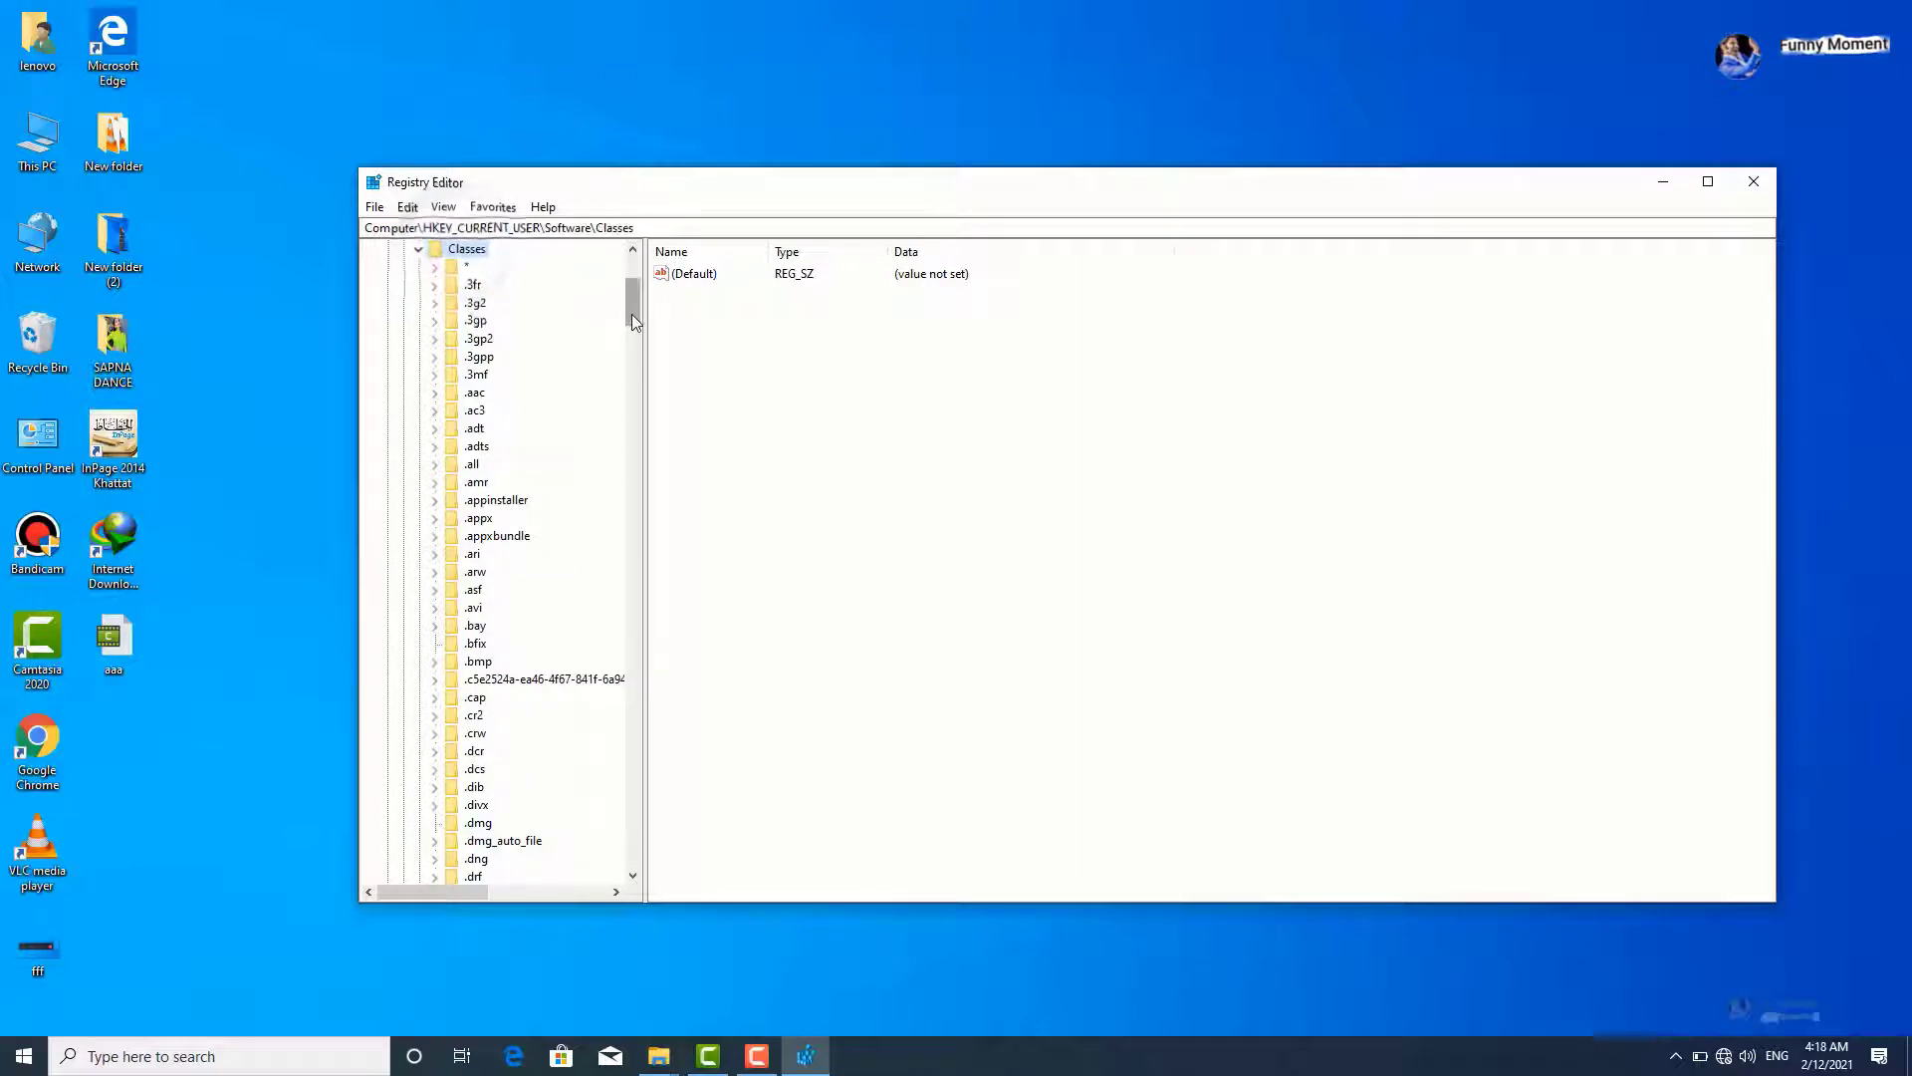
Step: Select and expand the Applications key under HKEY_CURRENT_USER\Software\Classes
{"action": "scroll", "coordinate": [463, 478], "scroll_direction": "up", "scroll_amount": 5}
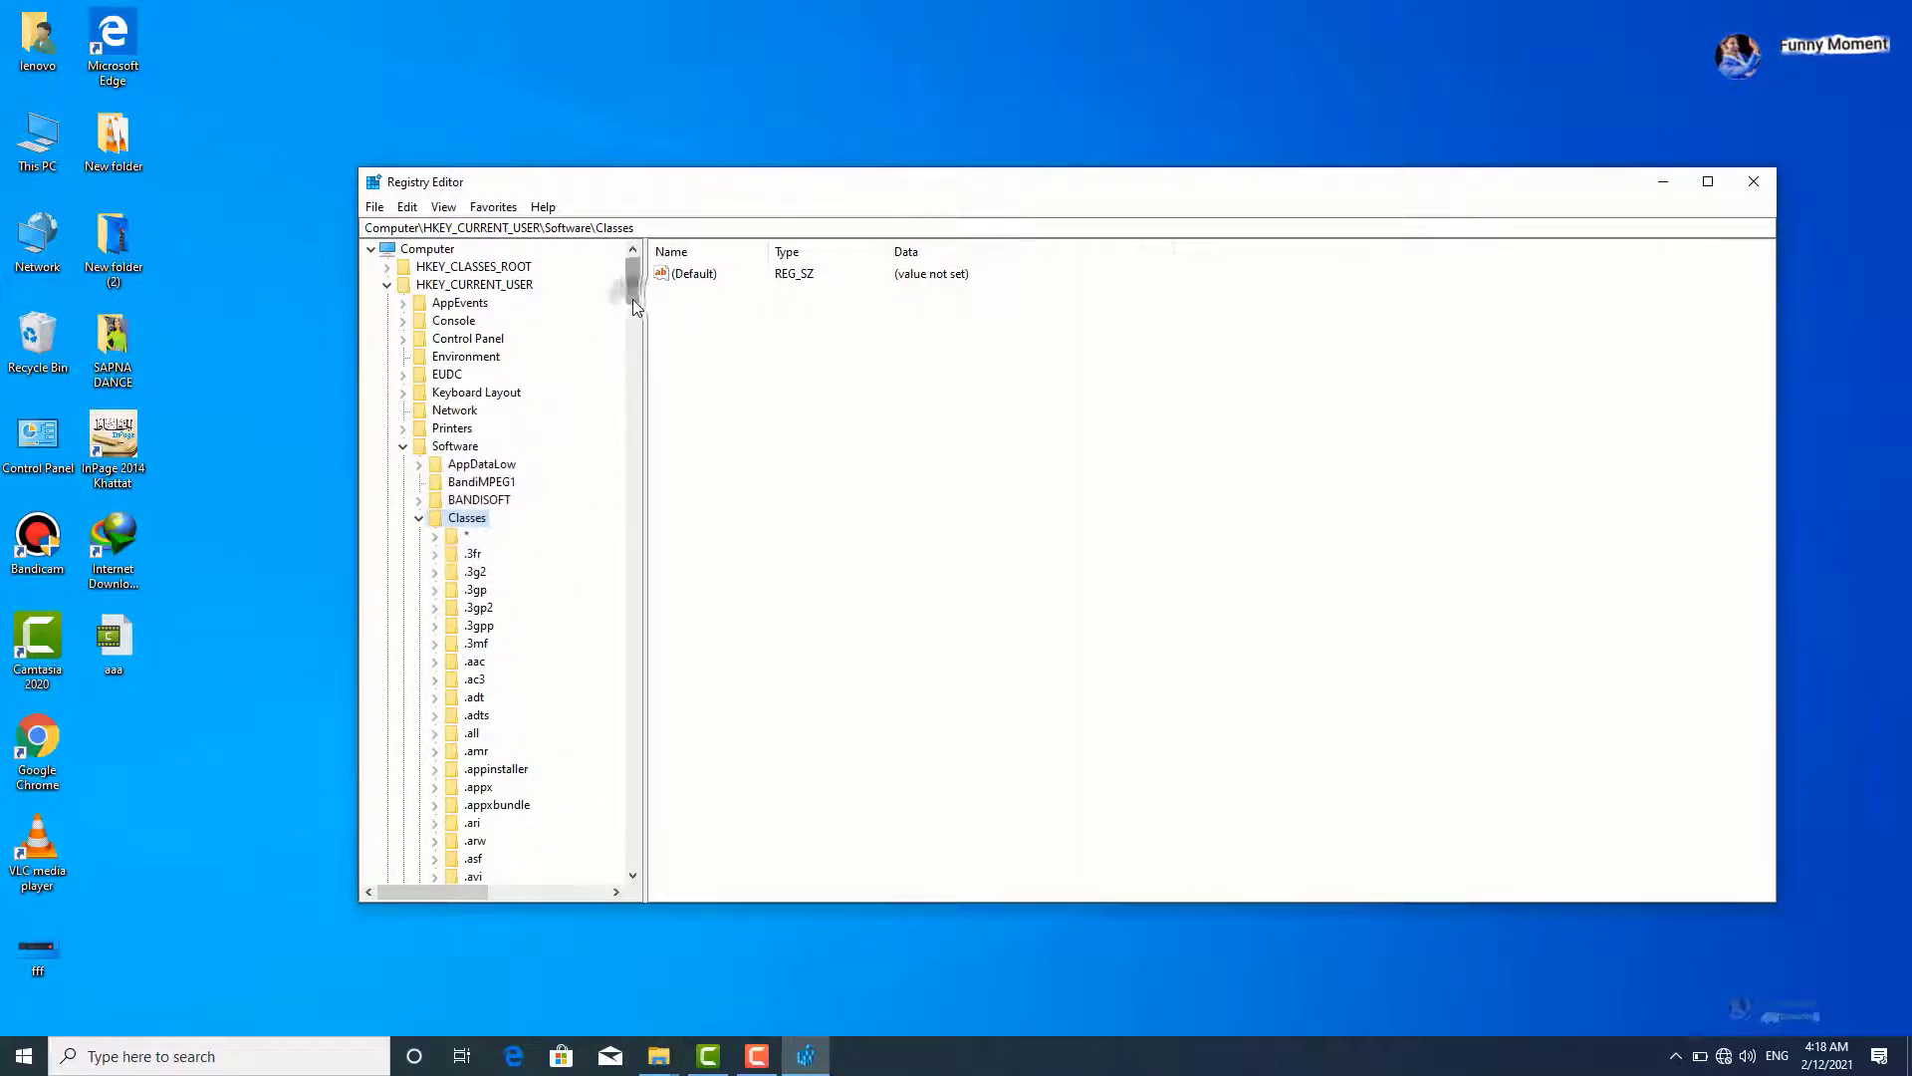
{"action": "left_click_drag", "start_coordinate": [631, 299], "coordinate": [644, 462]}
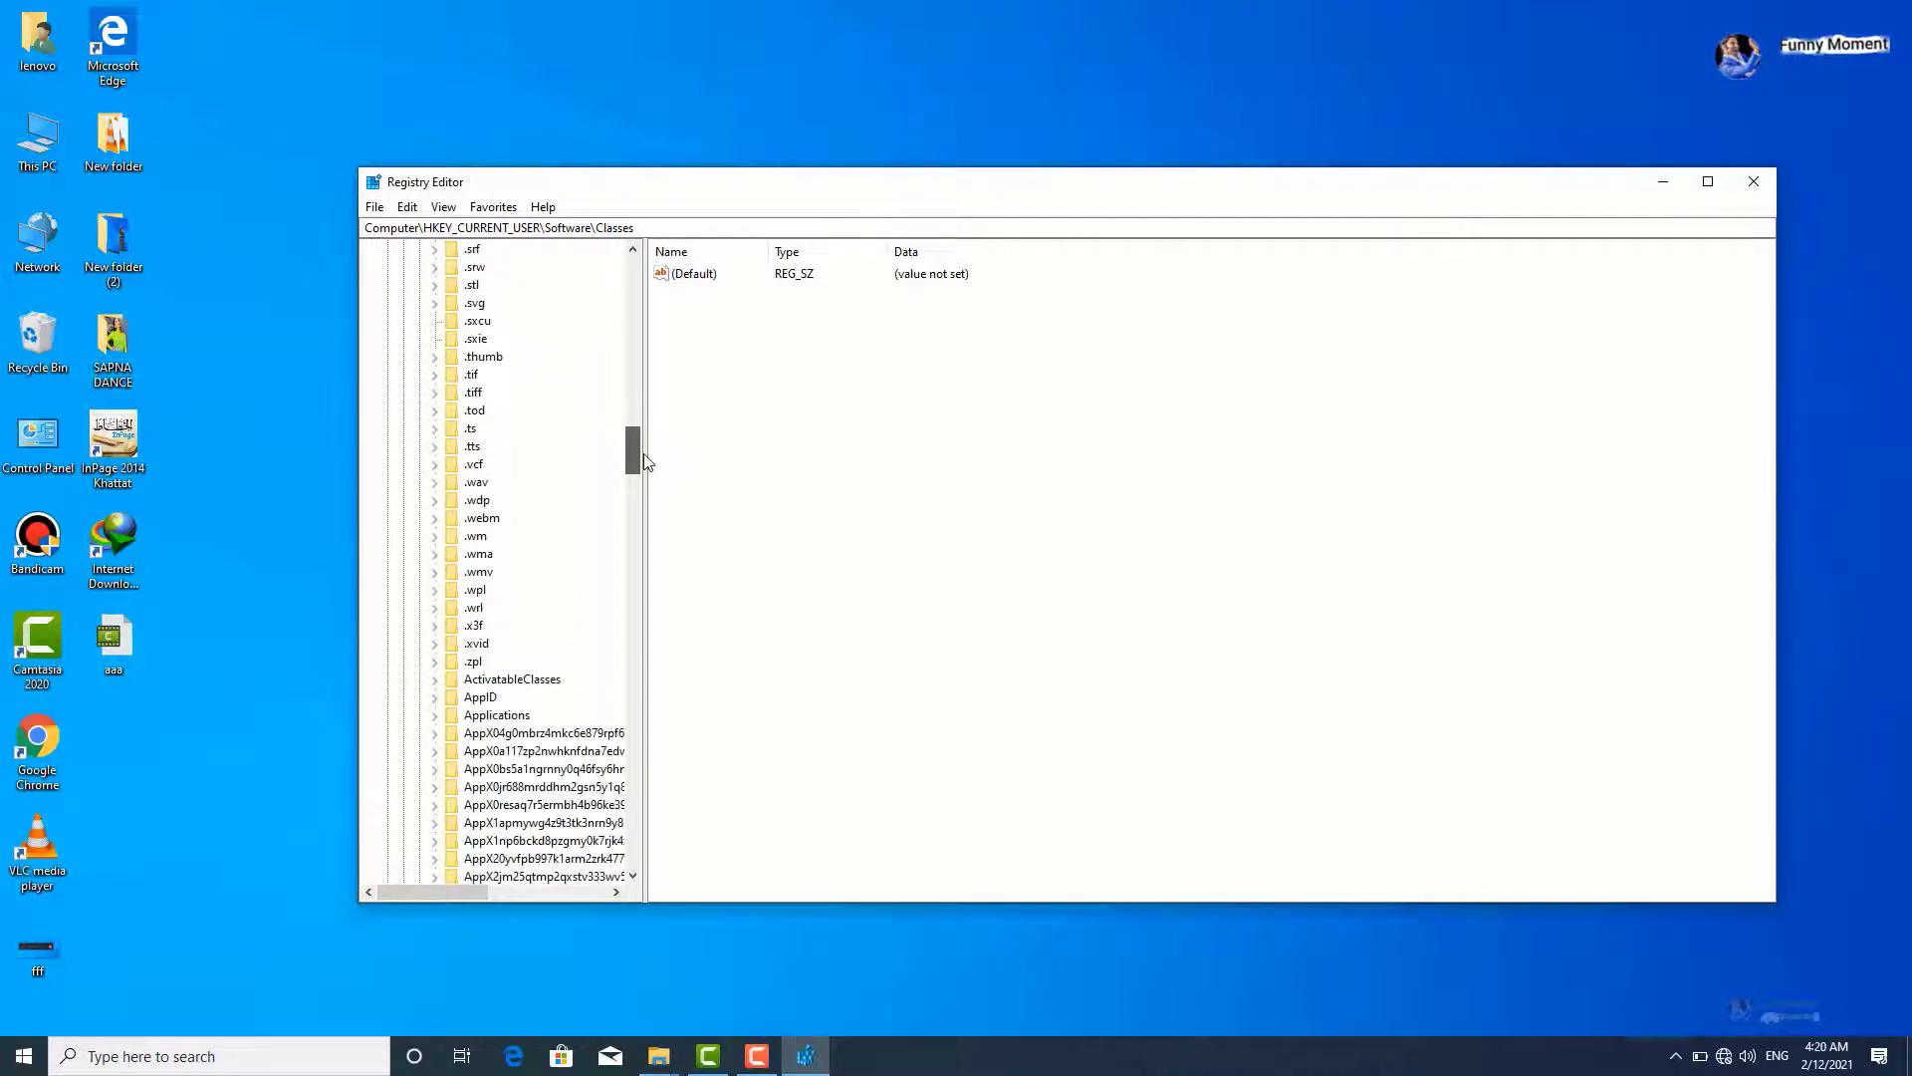
{"action": "left_click", "coordinate": [486, 717]}
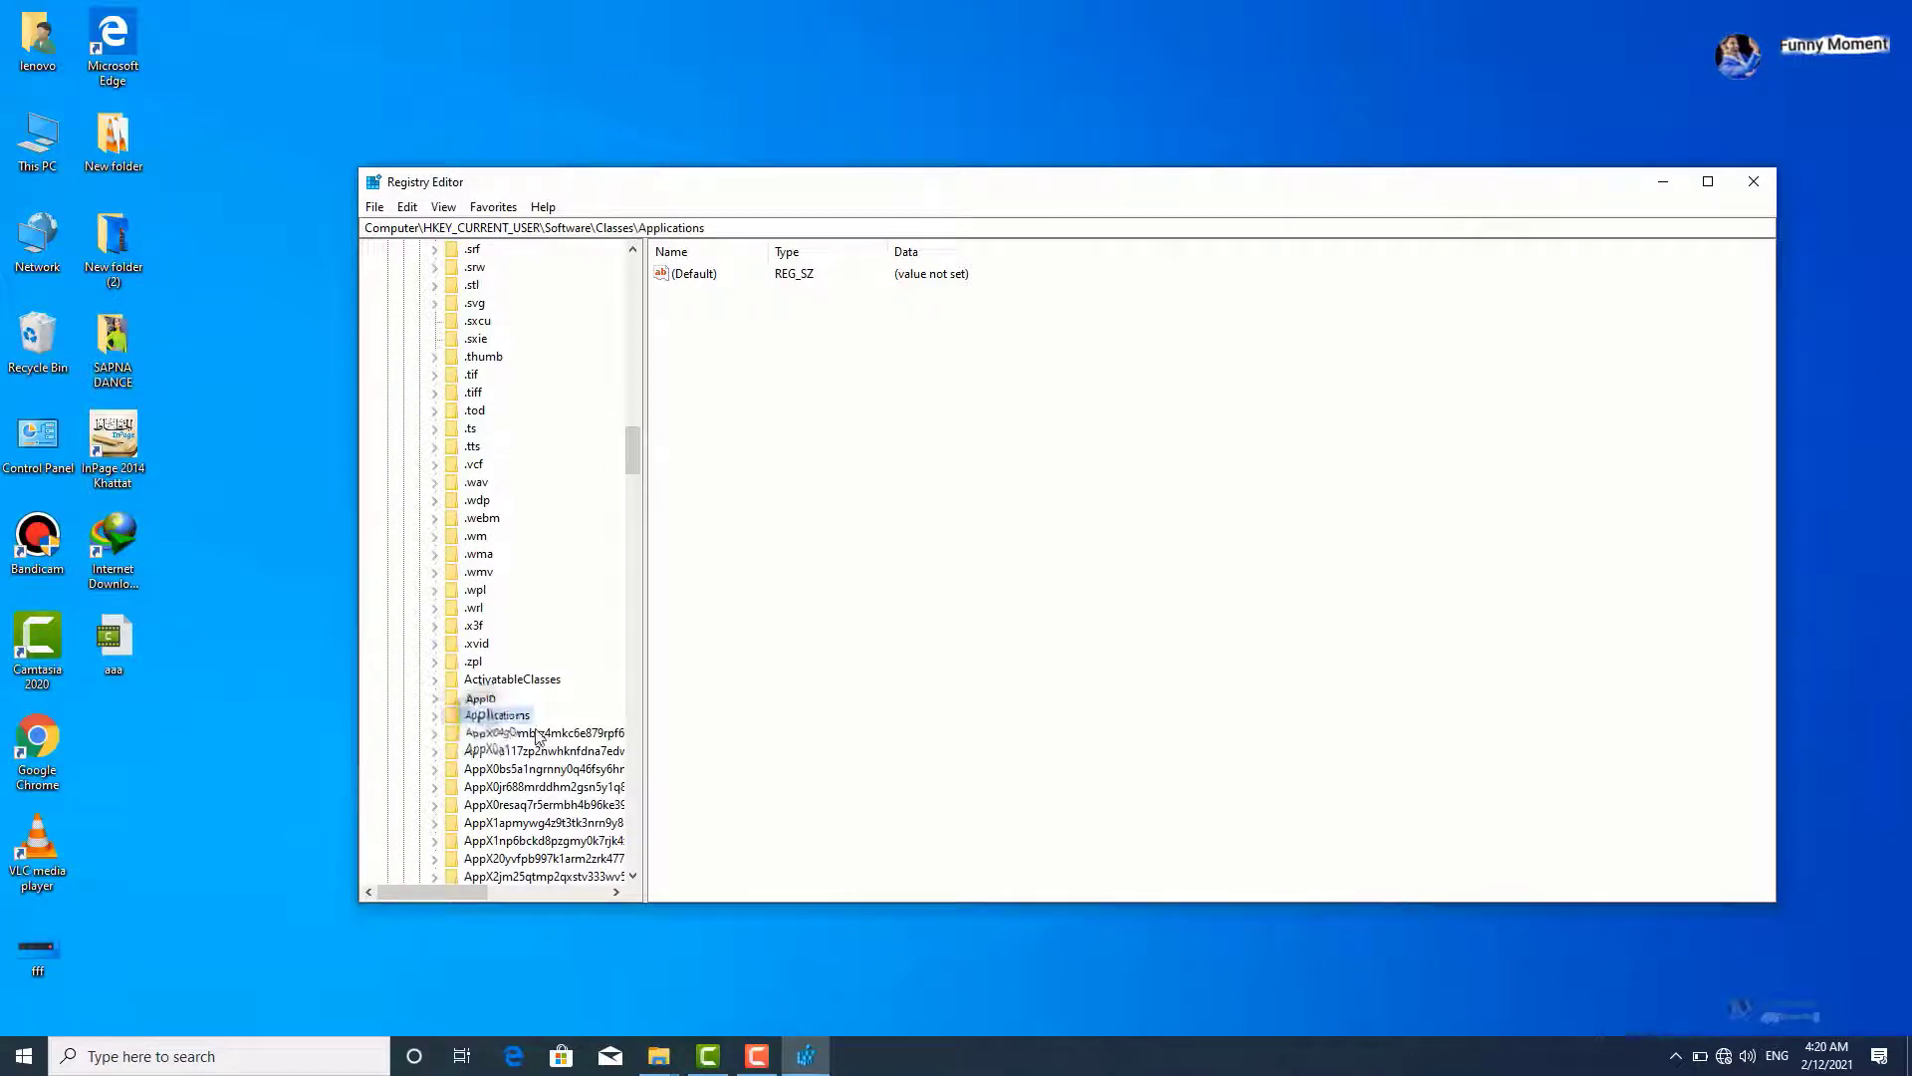
{"action": "left_click", "coordinate": [435, 716]}
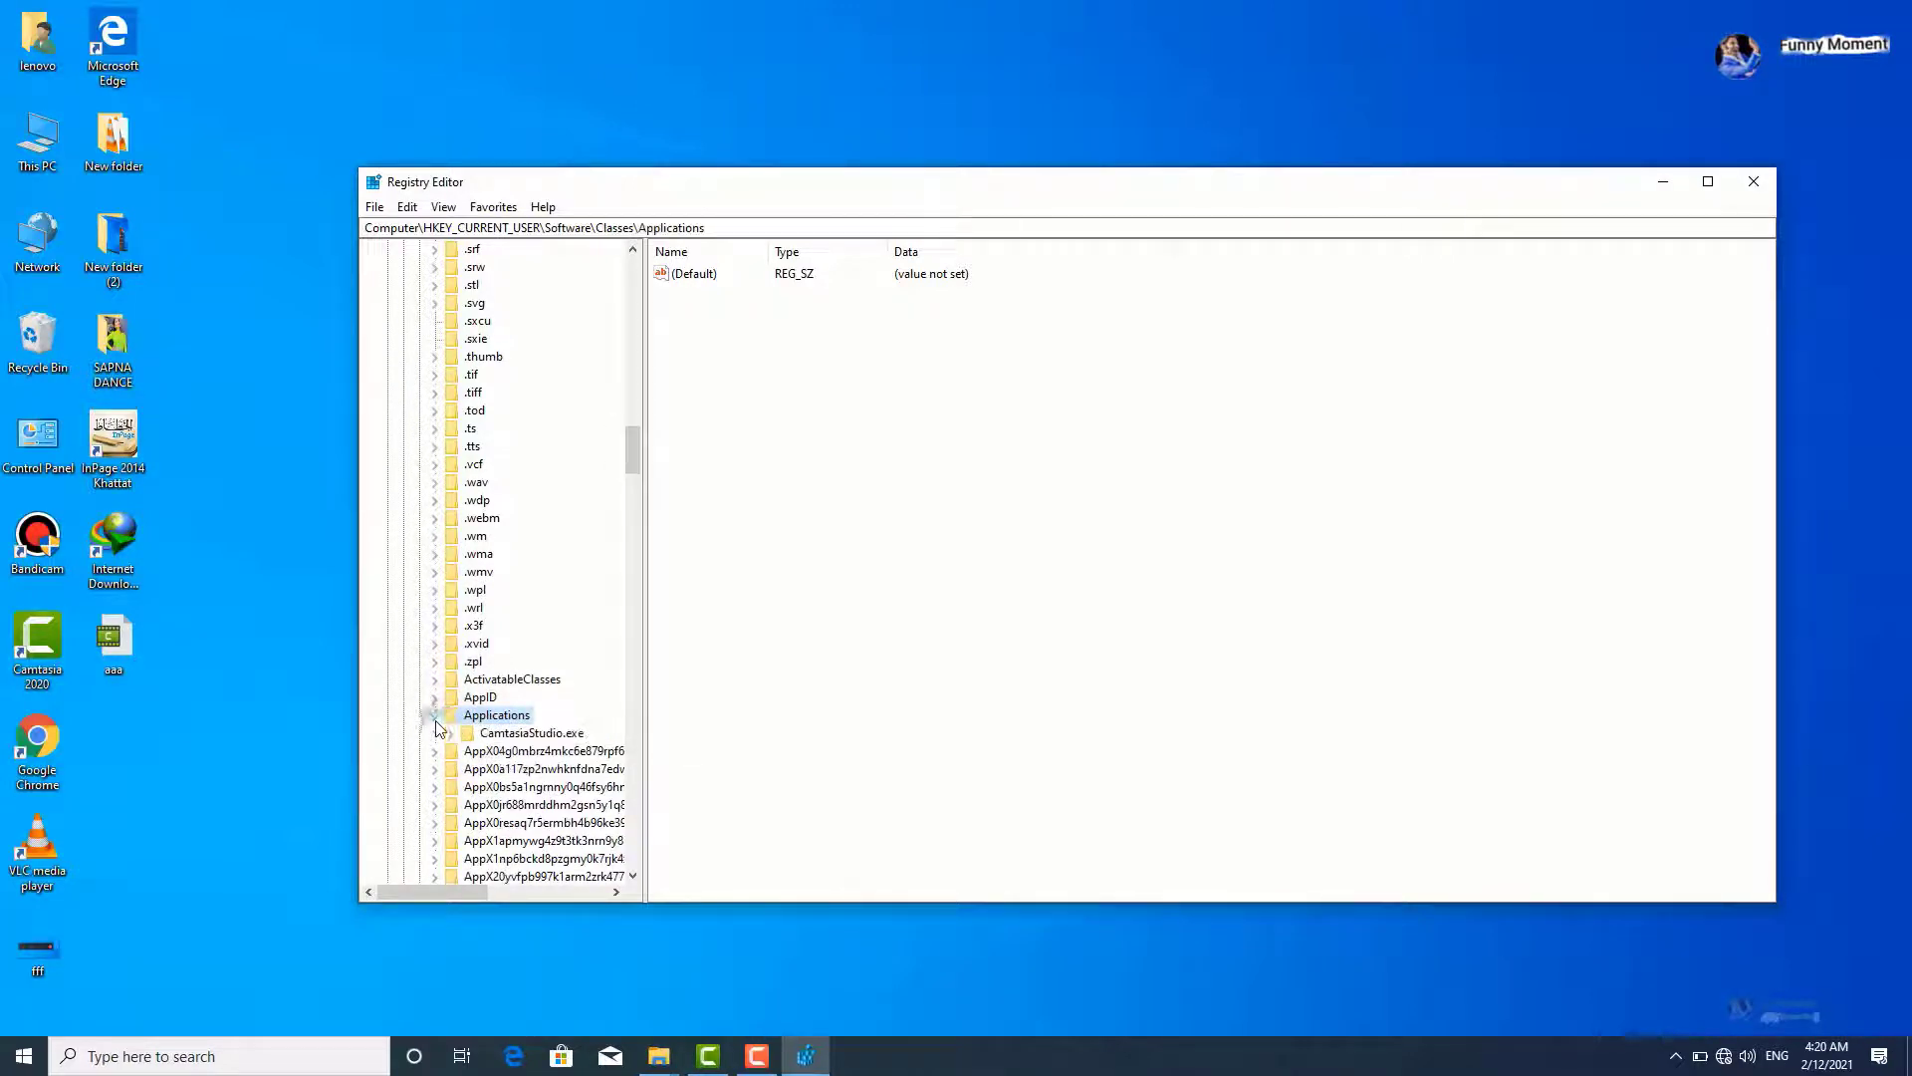
Step: Create a new key named explorer.exe under HKEY_CURRENT_USER\Software\Classes\Applications
{"action": "right_click", "coordinate": [494, 719]}
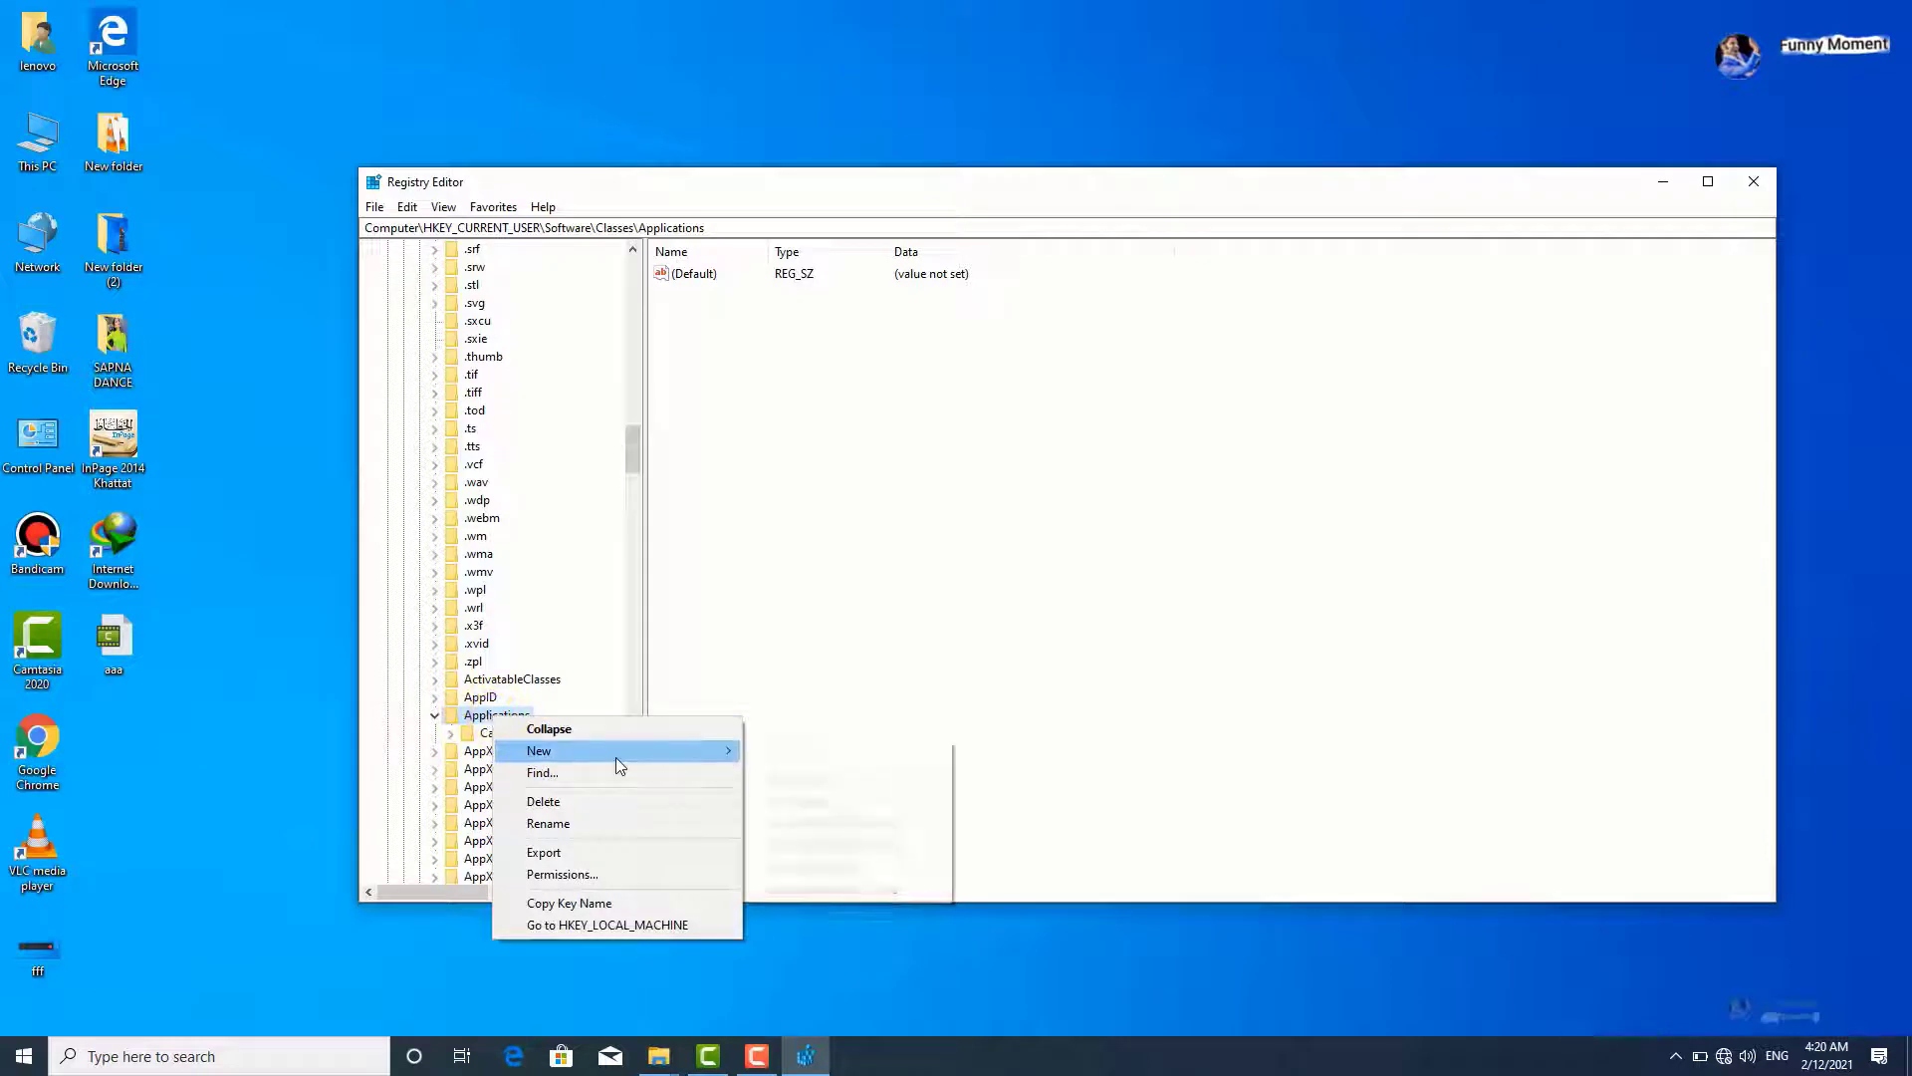
{"action": "mouse_move", "coordinate": [616, 756]}
{"action": "left_click", "coordinate": [811, 760]}
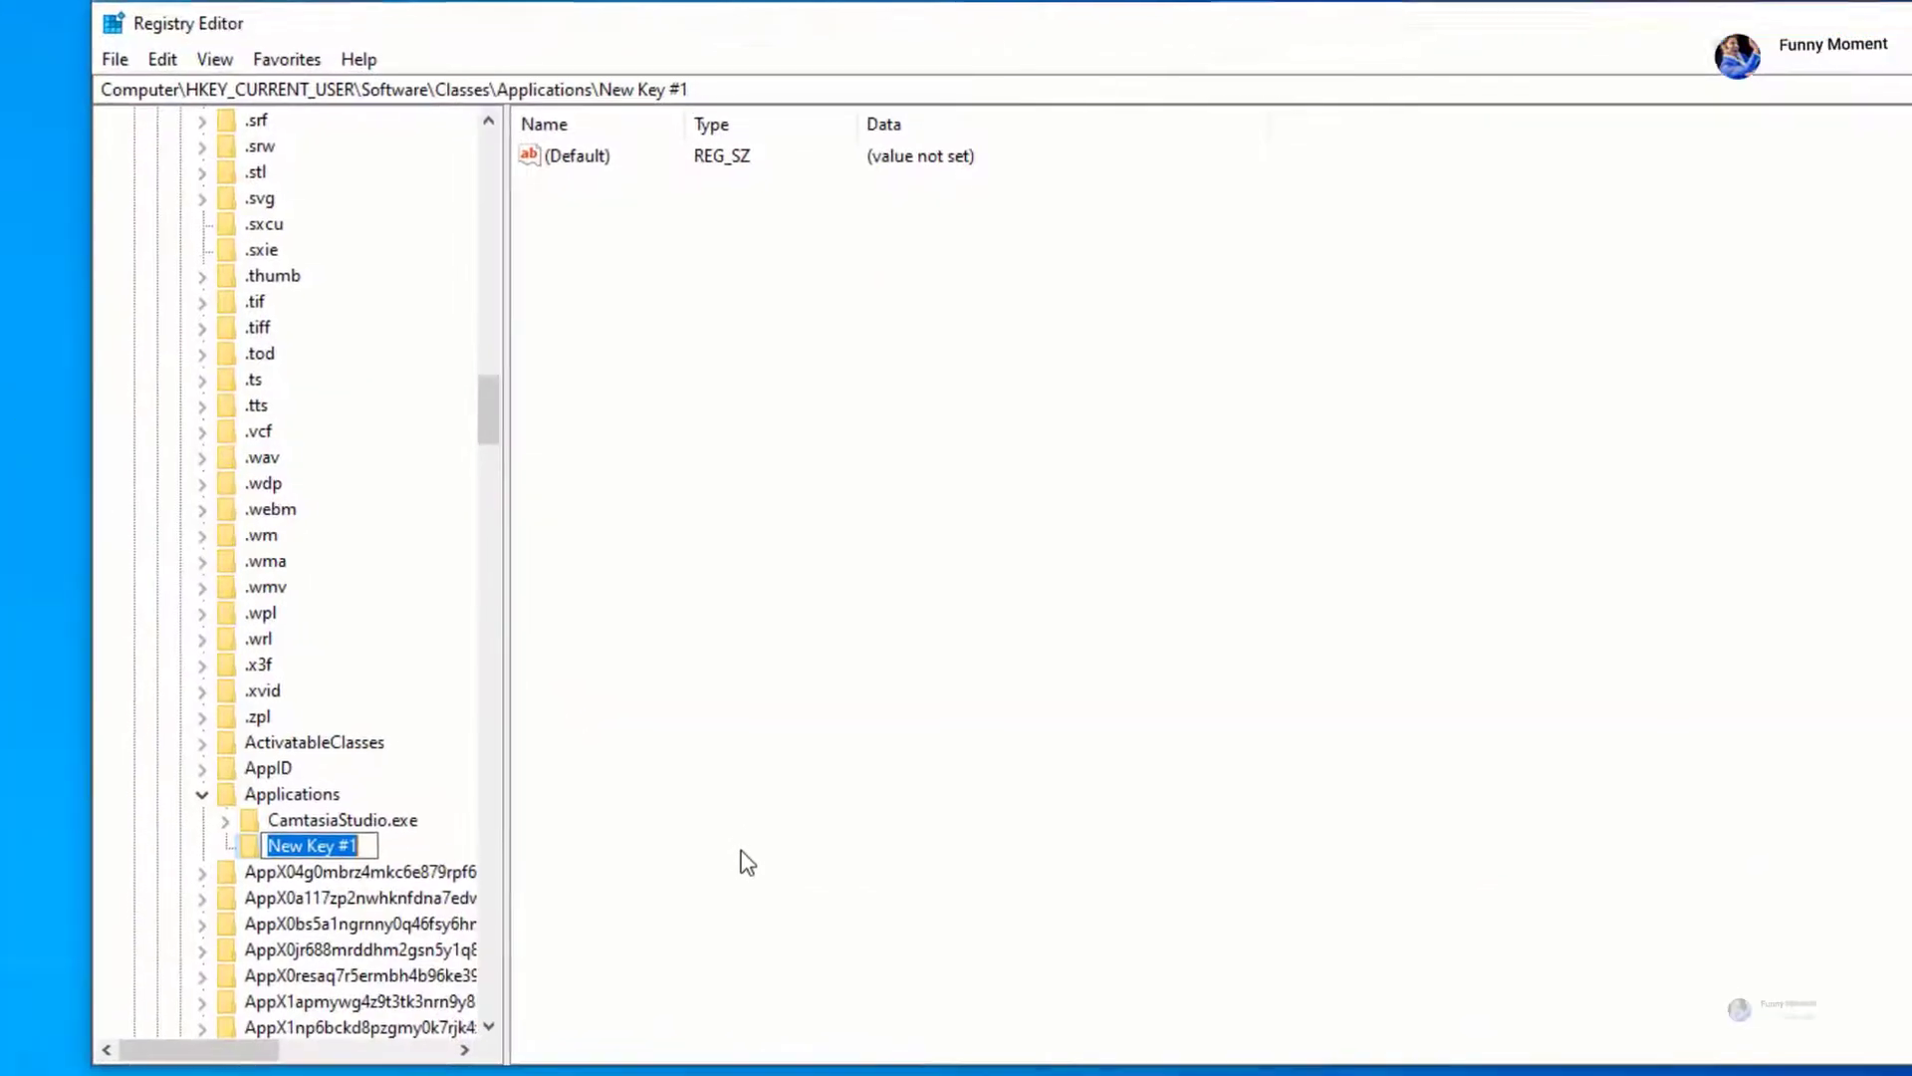
{"action": "type", "text": "explorer"}
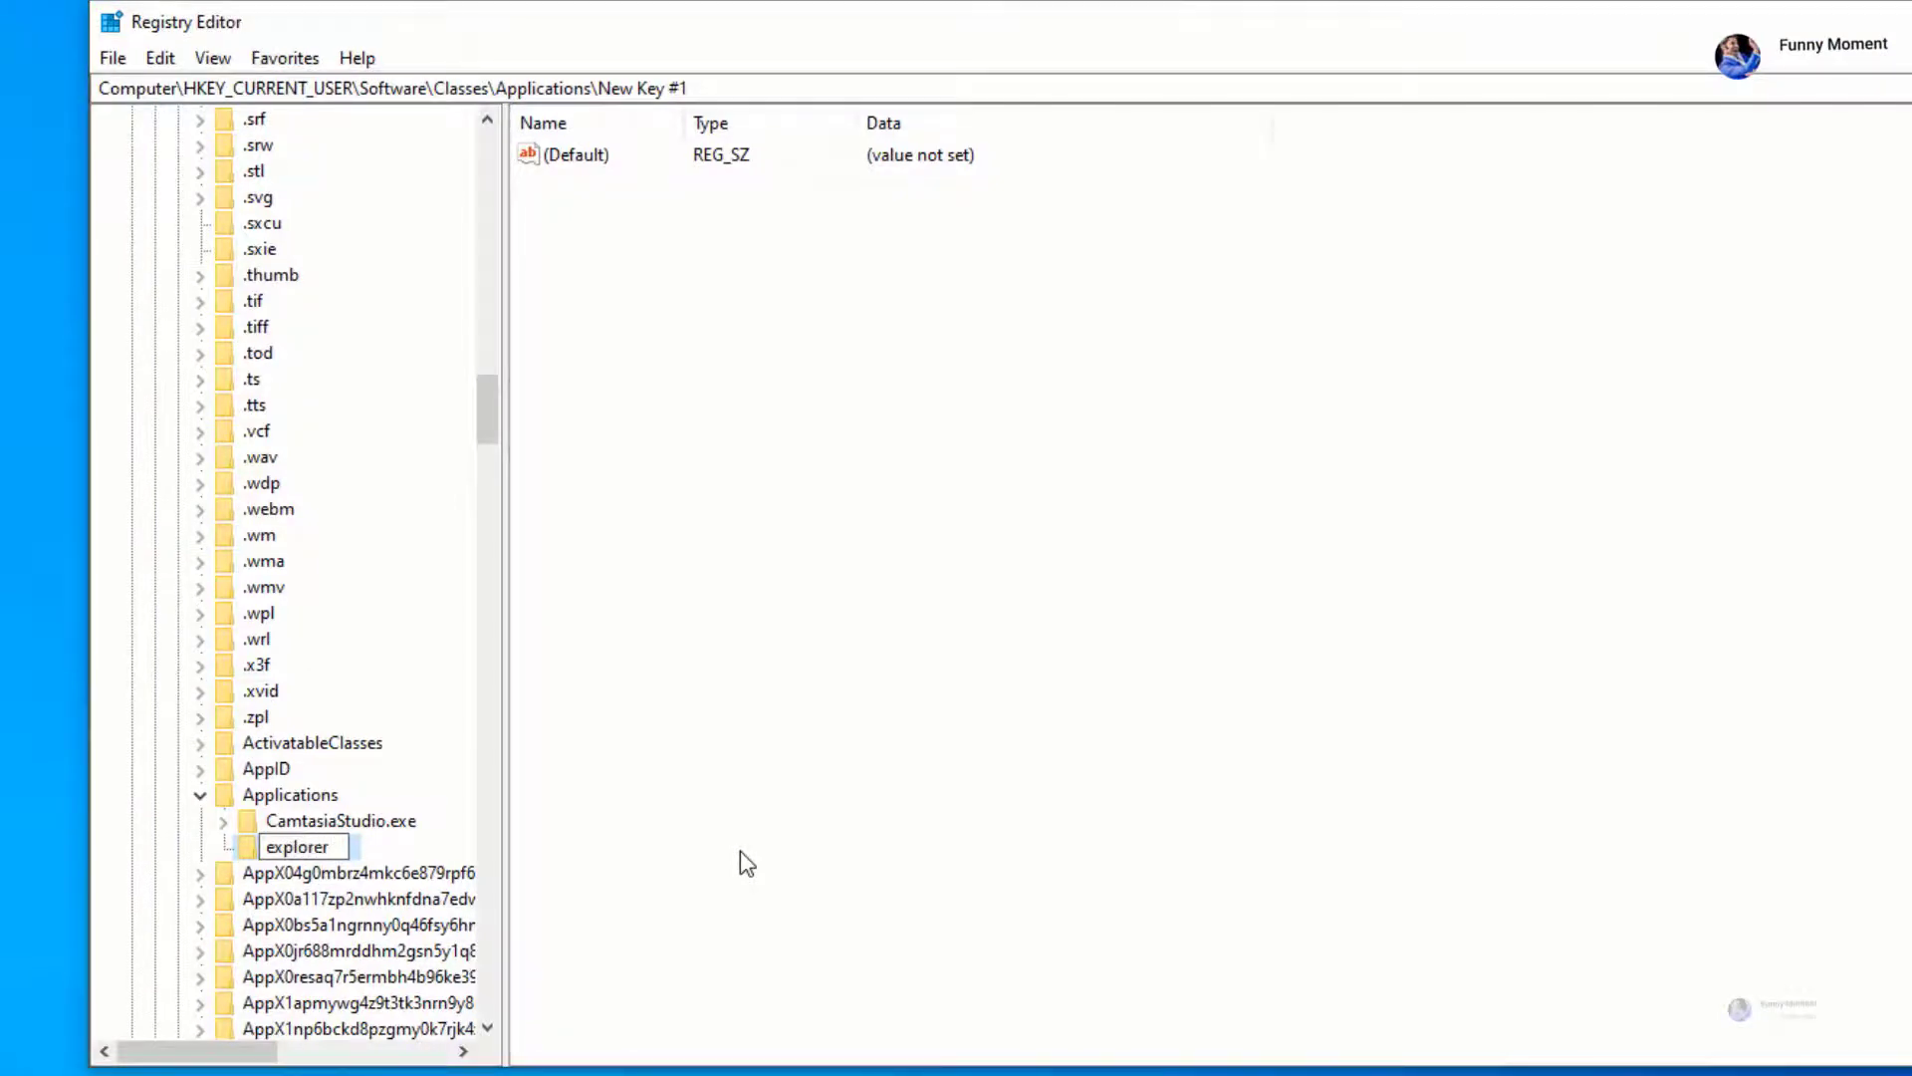
{"action": "type", "text": ".exe"}
{"action": "key", "text": "Return"}
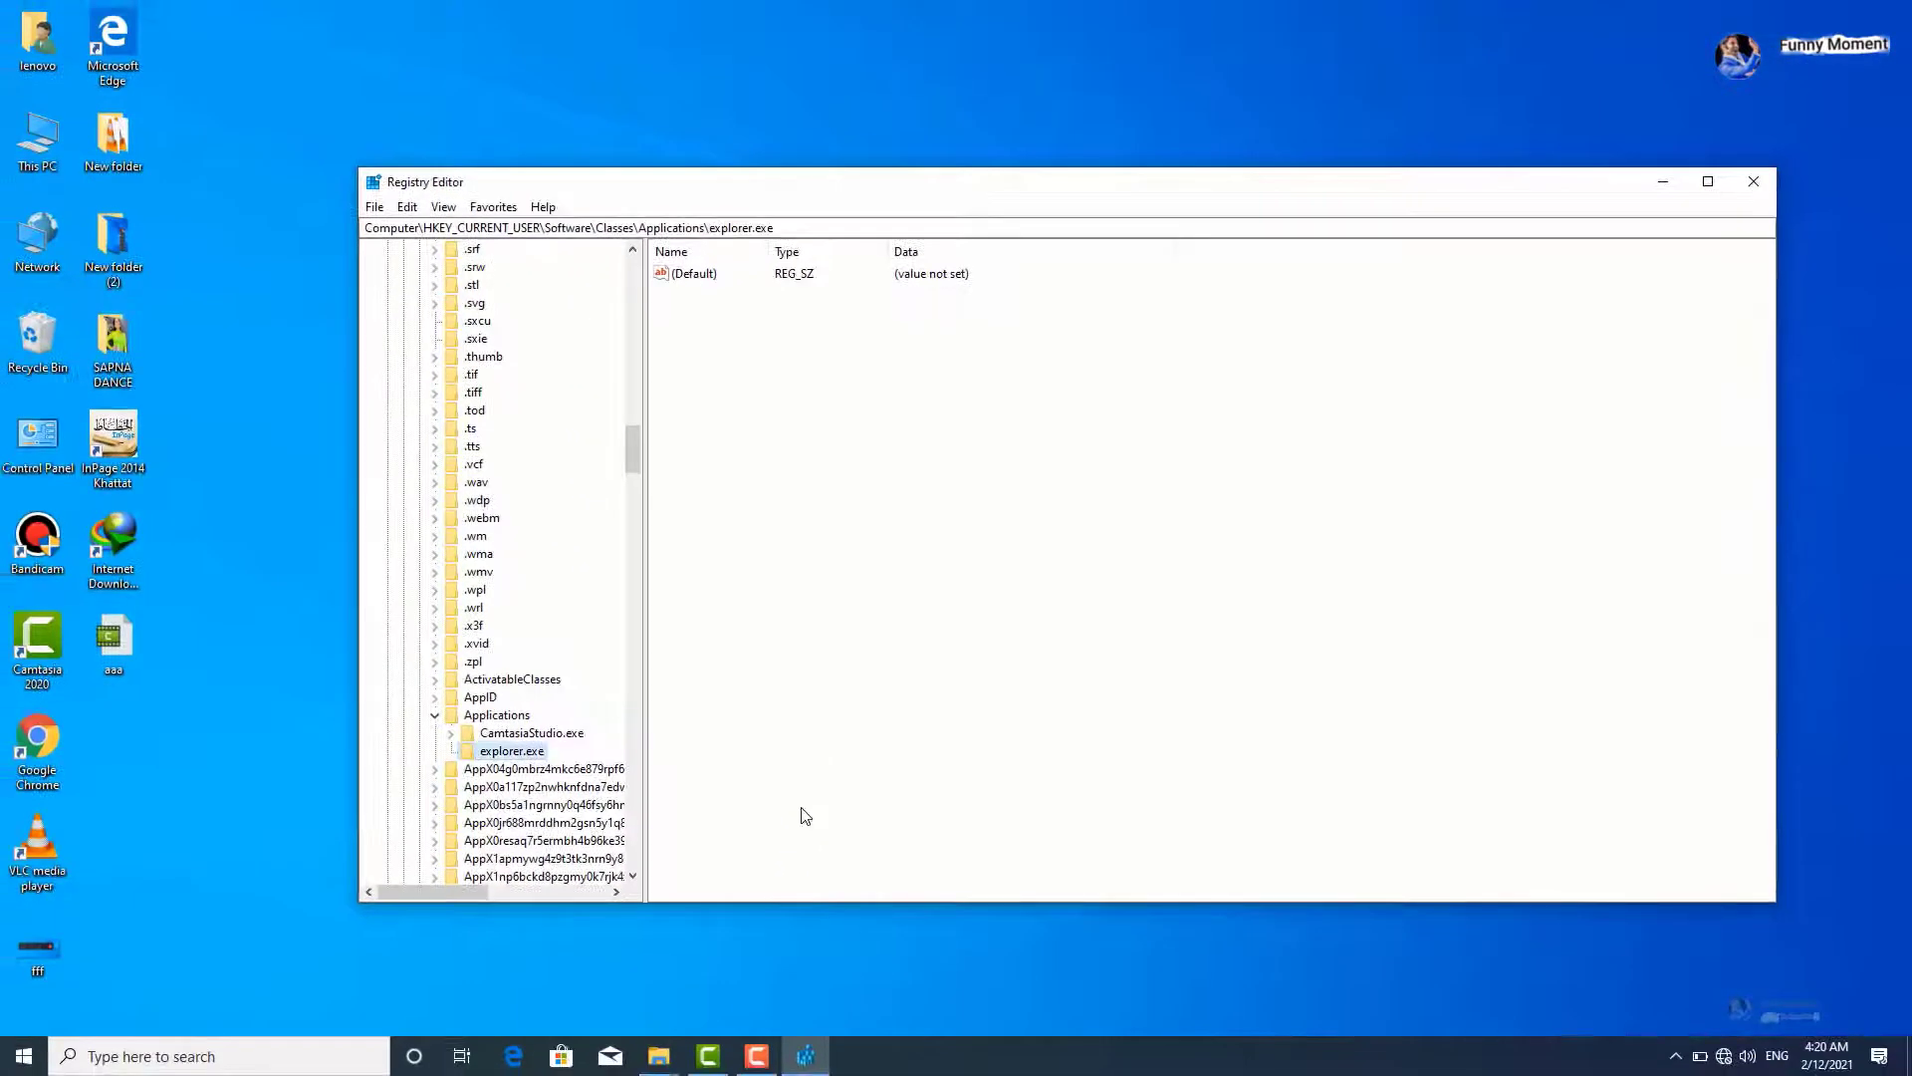
Step: Create a subkey named Drives under the explorer.exe key
{"action": "right_click", "coordinate": [531, 754]}
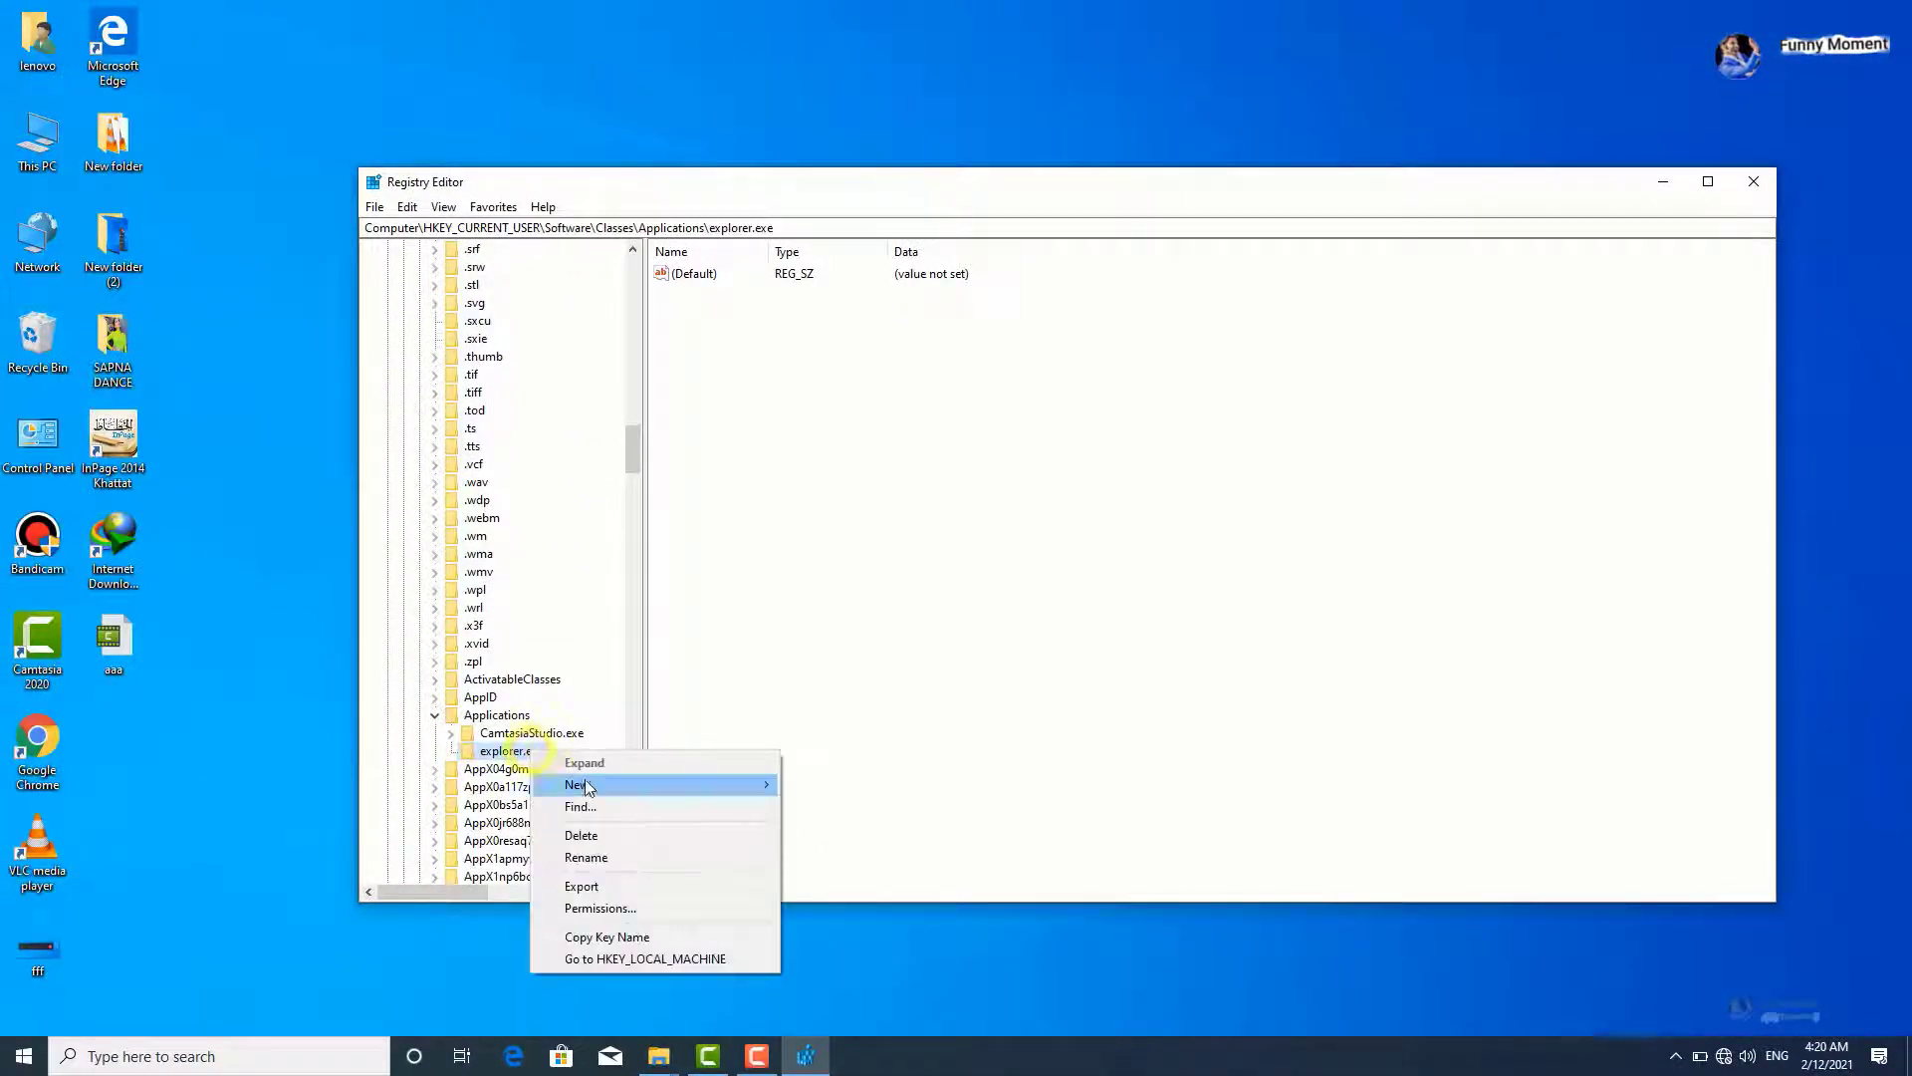
{"action": "mouse_move", "coordinate": [590, 787]}
{"action": "left_click", "coordinate": [809, 785]}
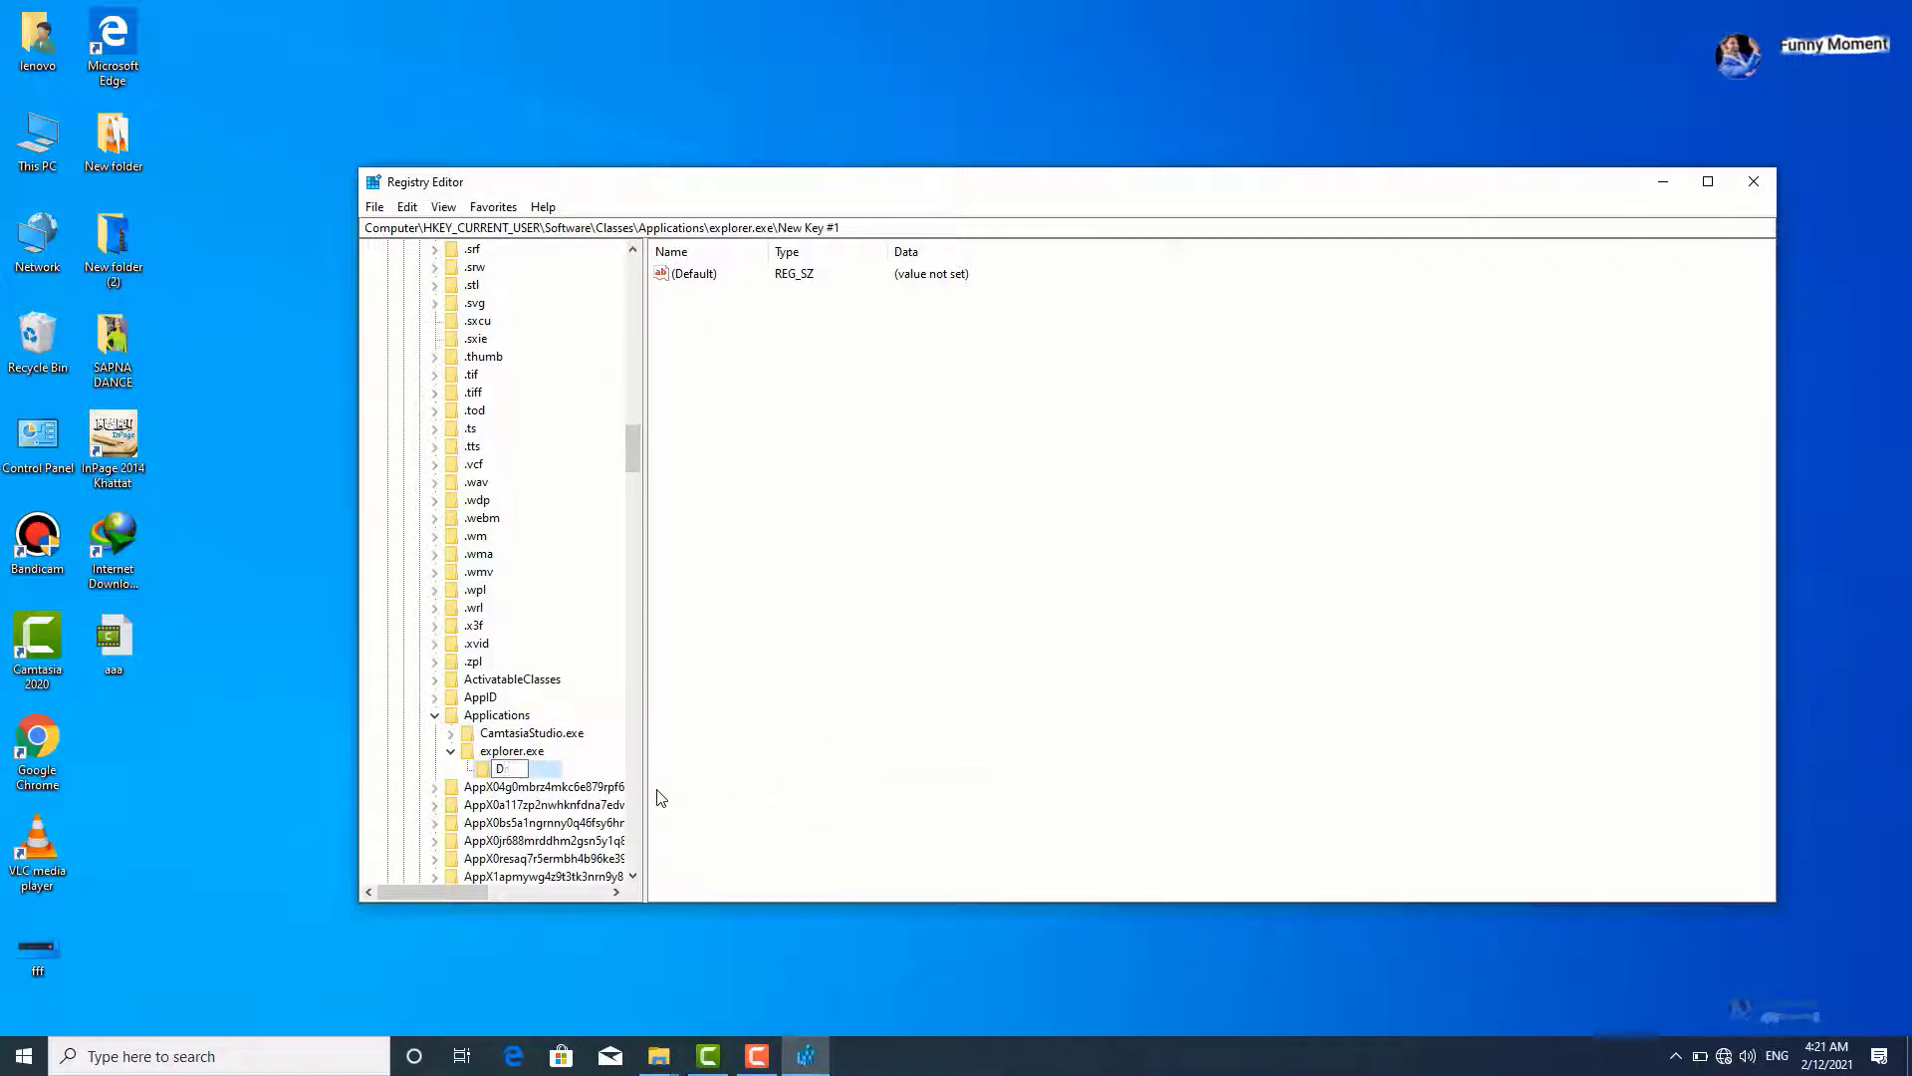
{"action": "type", "text": "Drives"}
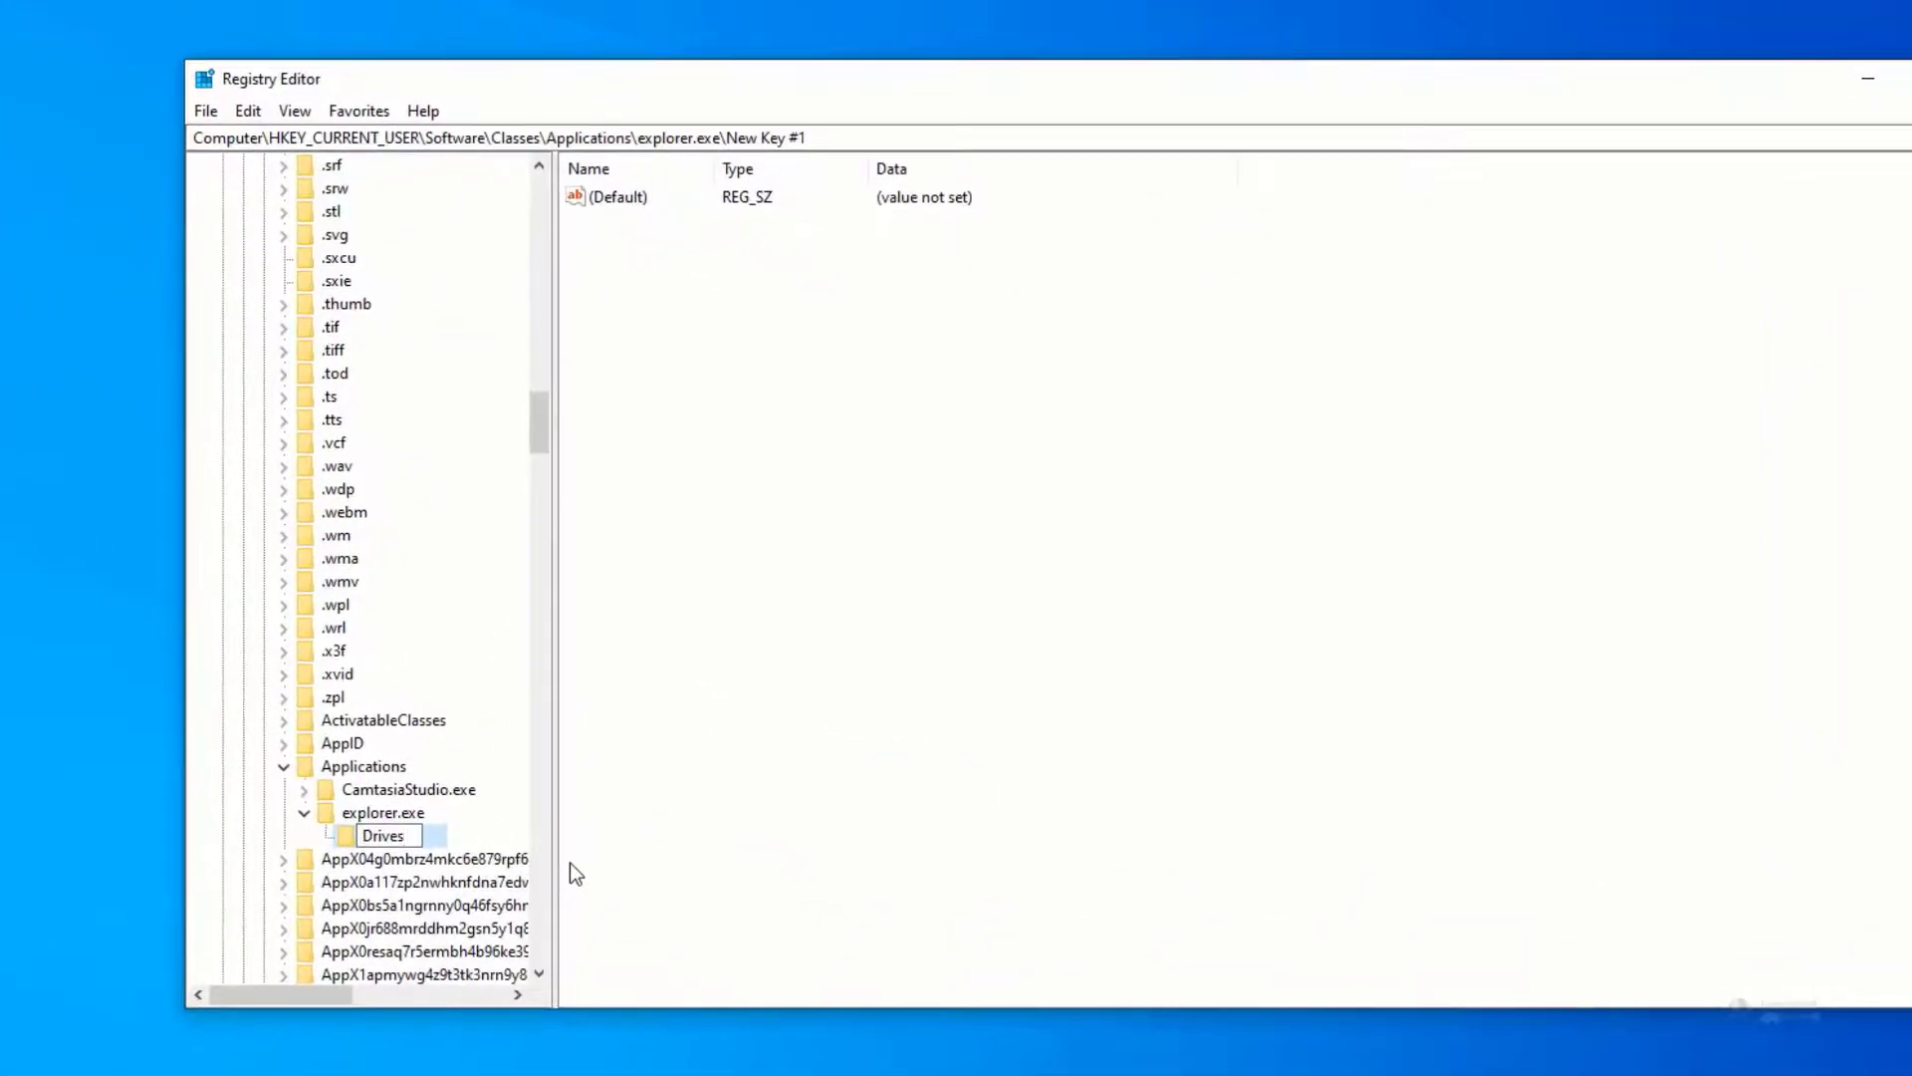
{"action": "key", "text": "Return"}
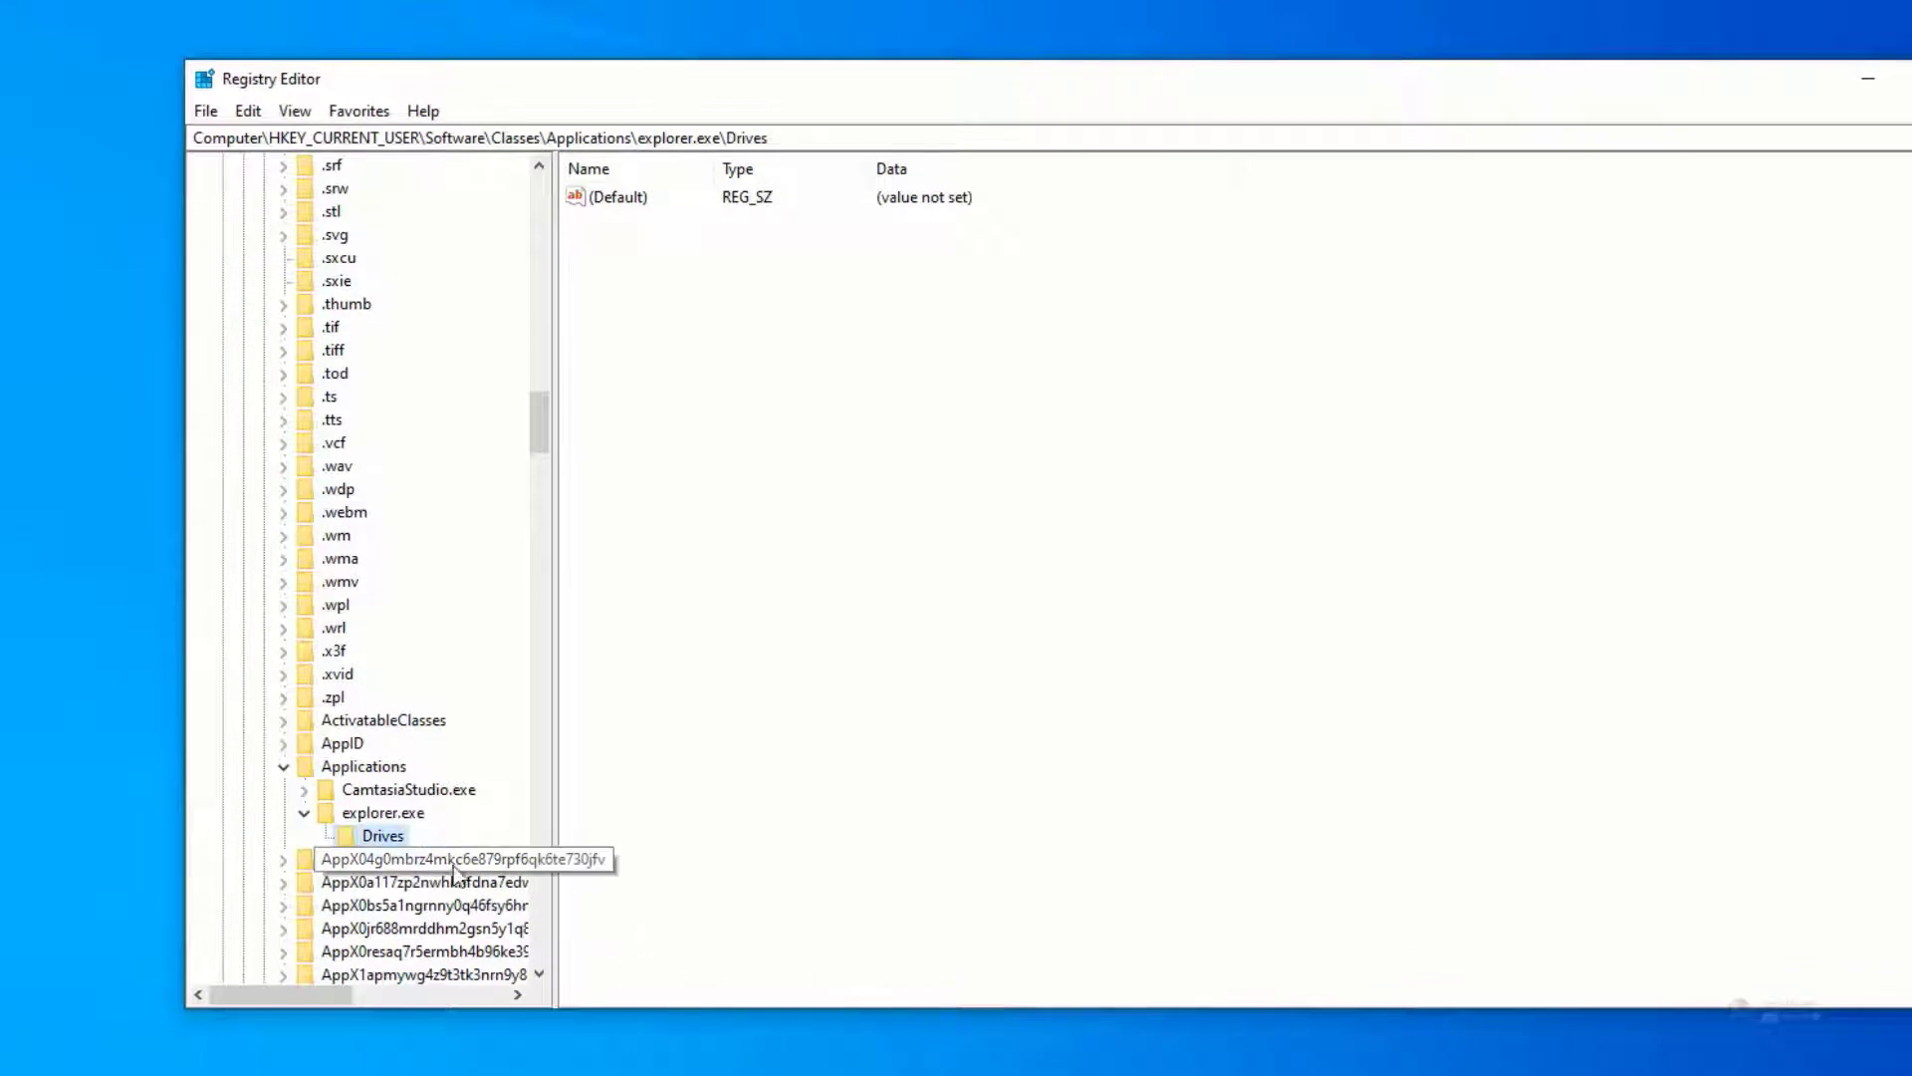
Step: Create a subkey named E under the Drives key and open This PC to check the target drive's letter
{"action": "right_click", "coordinate": [397, 840]}
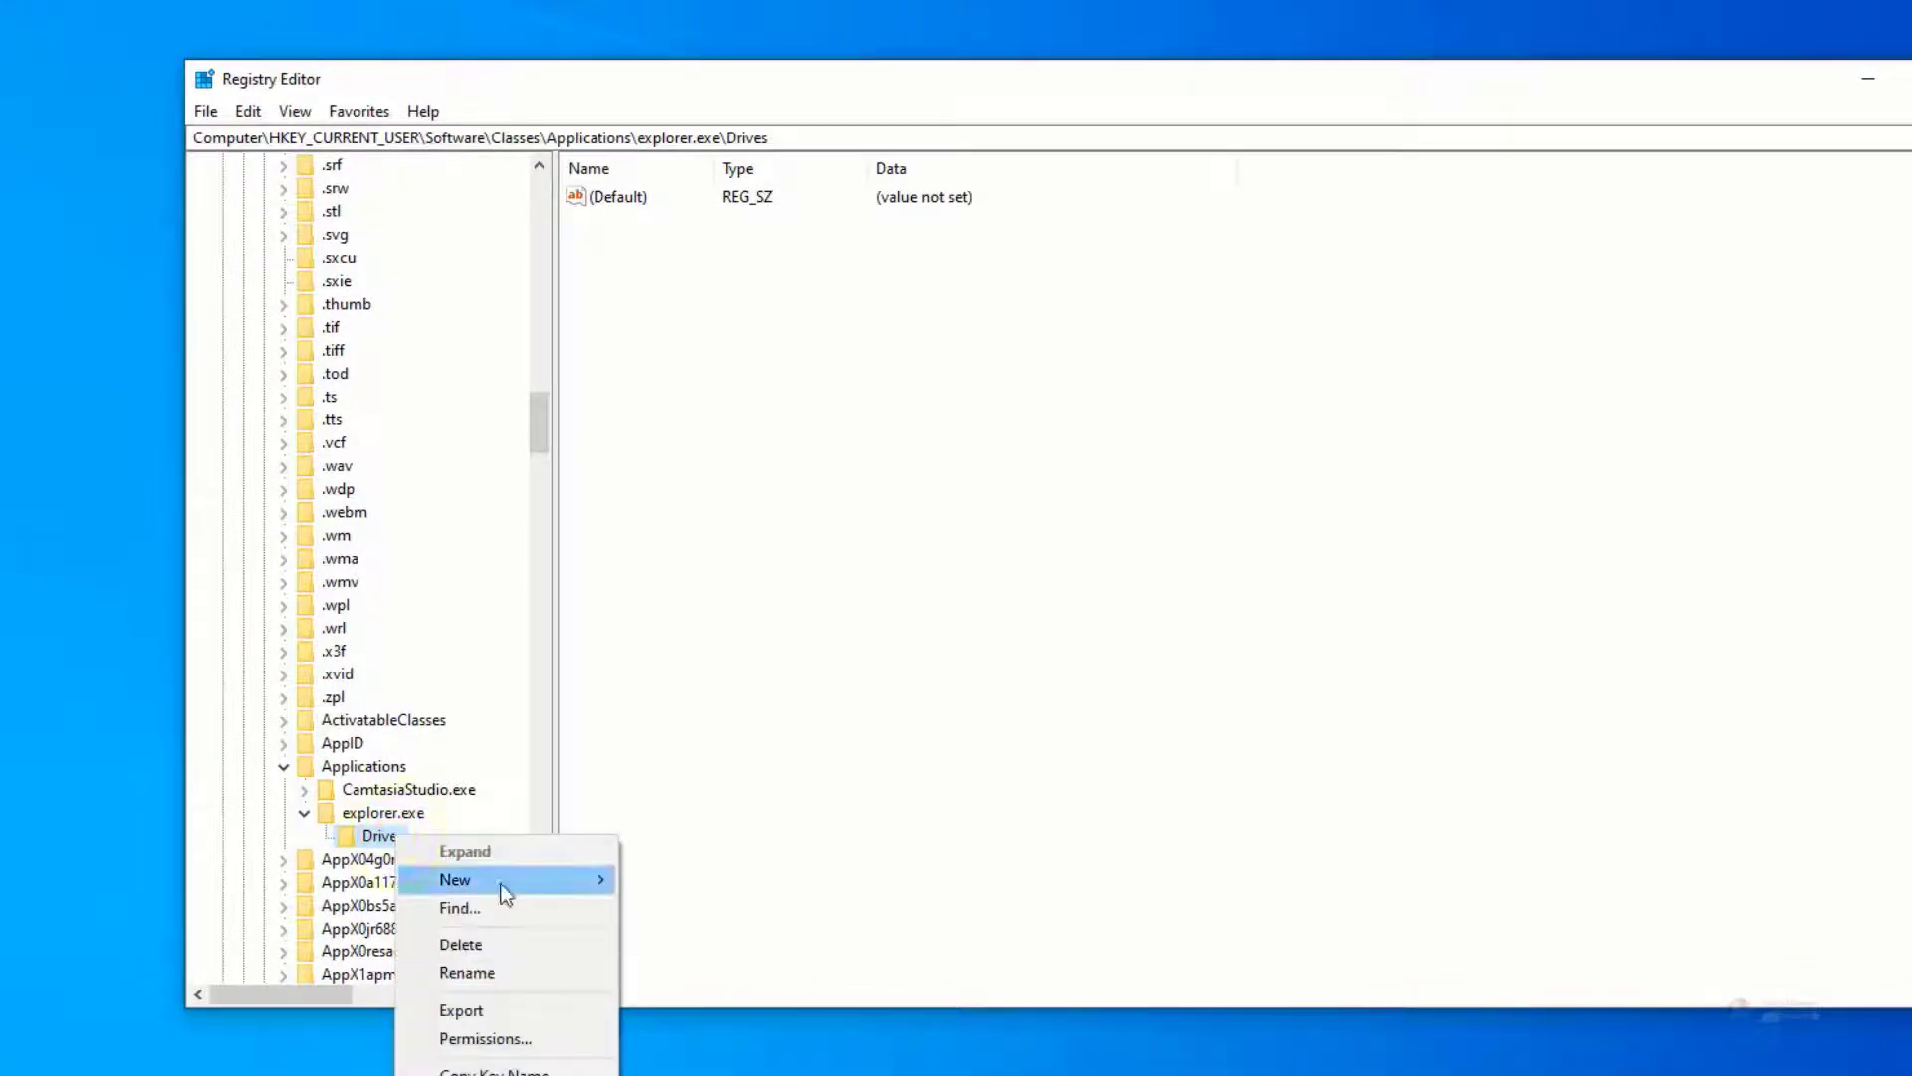
{"action": "mouse_move", "coordinate": [503, 879]}
{"action": "left_click", "coordinate": [689, 881]}
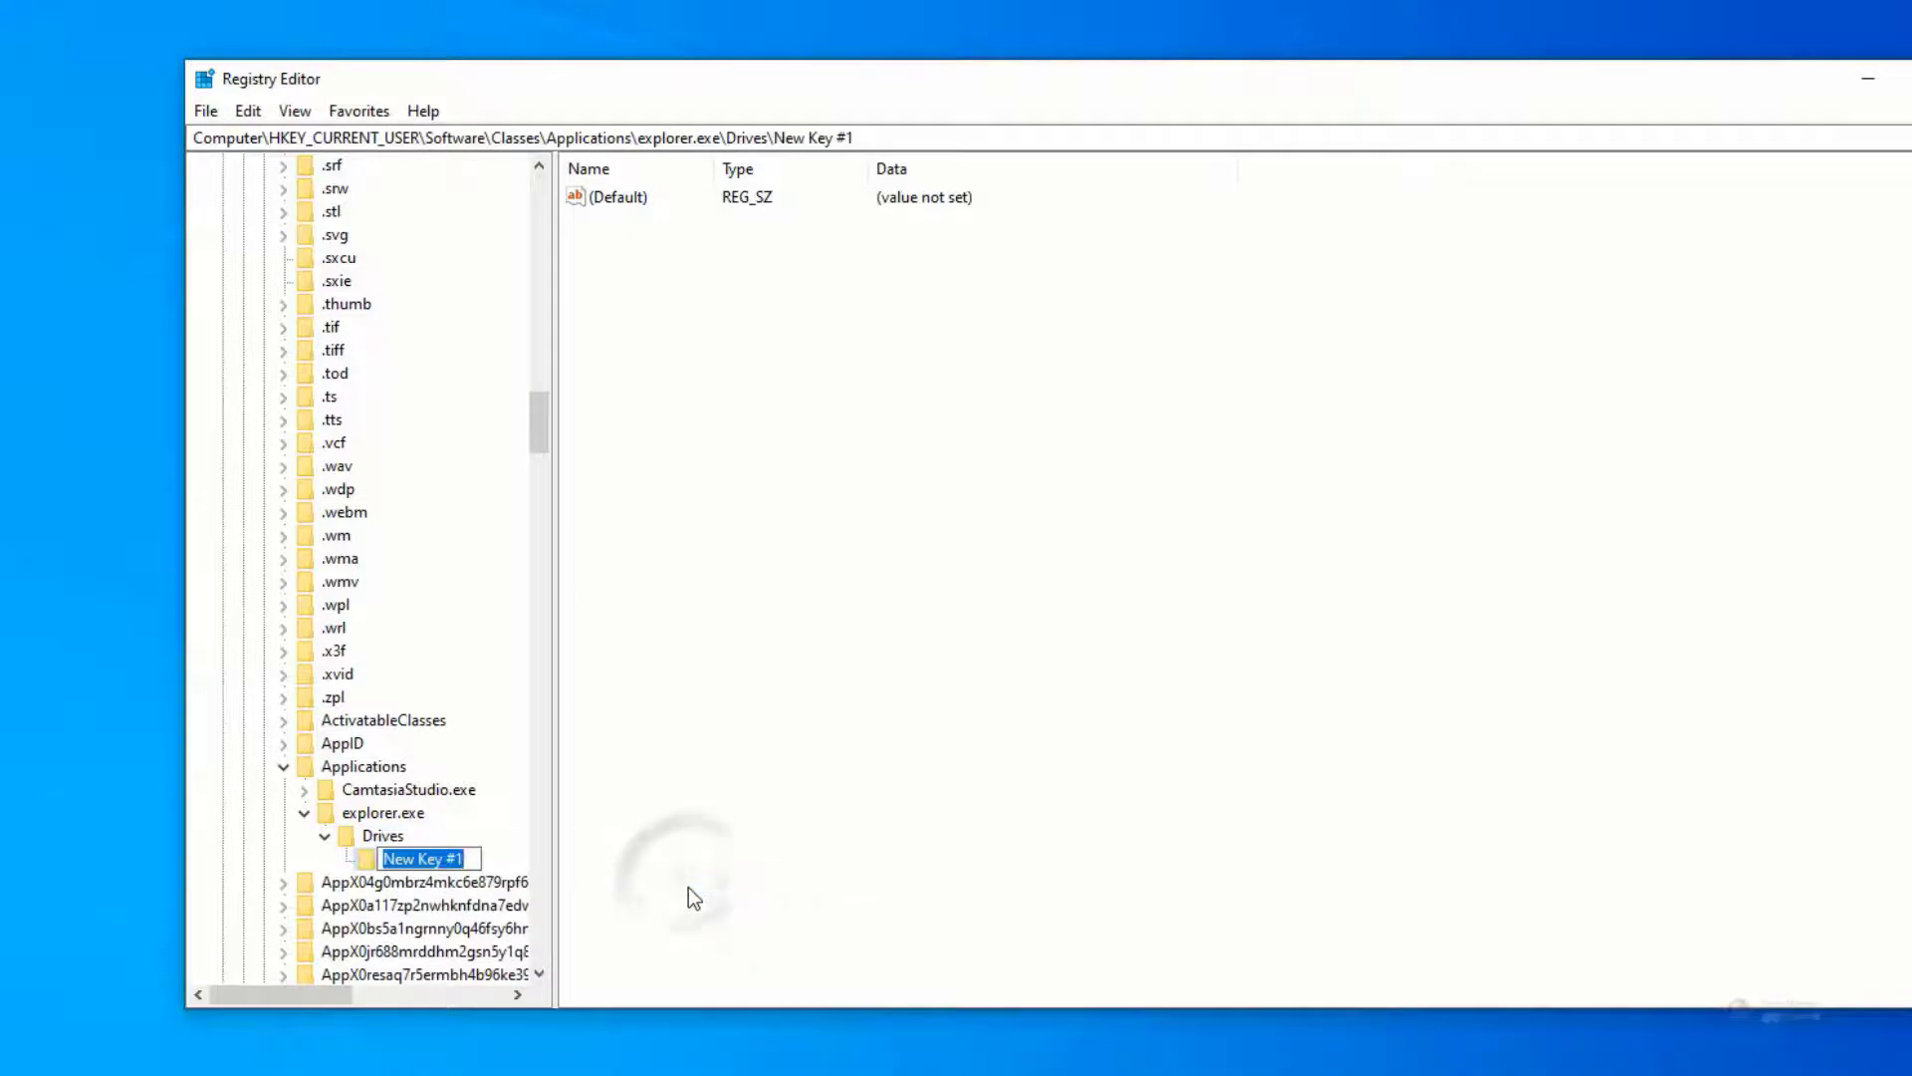
{"action": "type", "text": "E"}
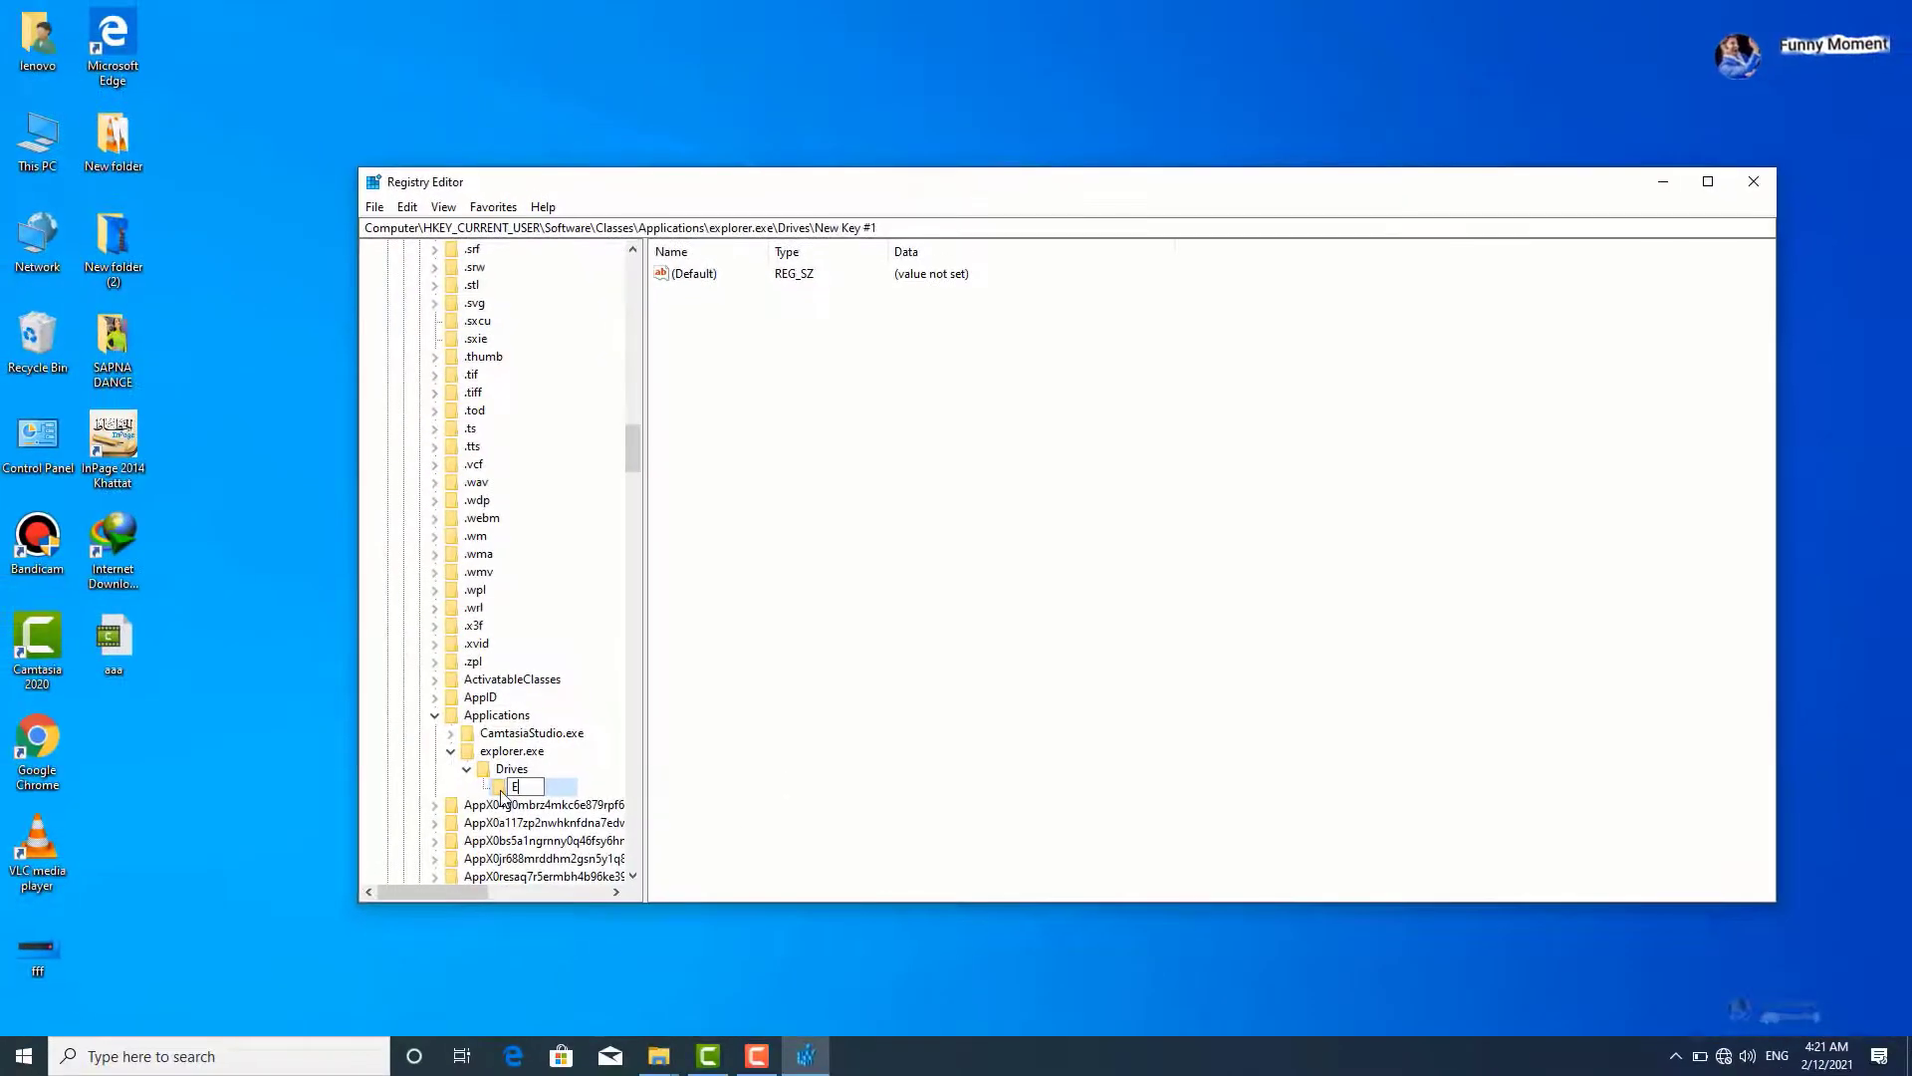
{"action": "key", "text": "Return"}
{"action": "double_click", "coordinate": [48, 159]}
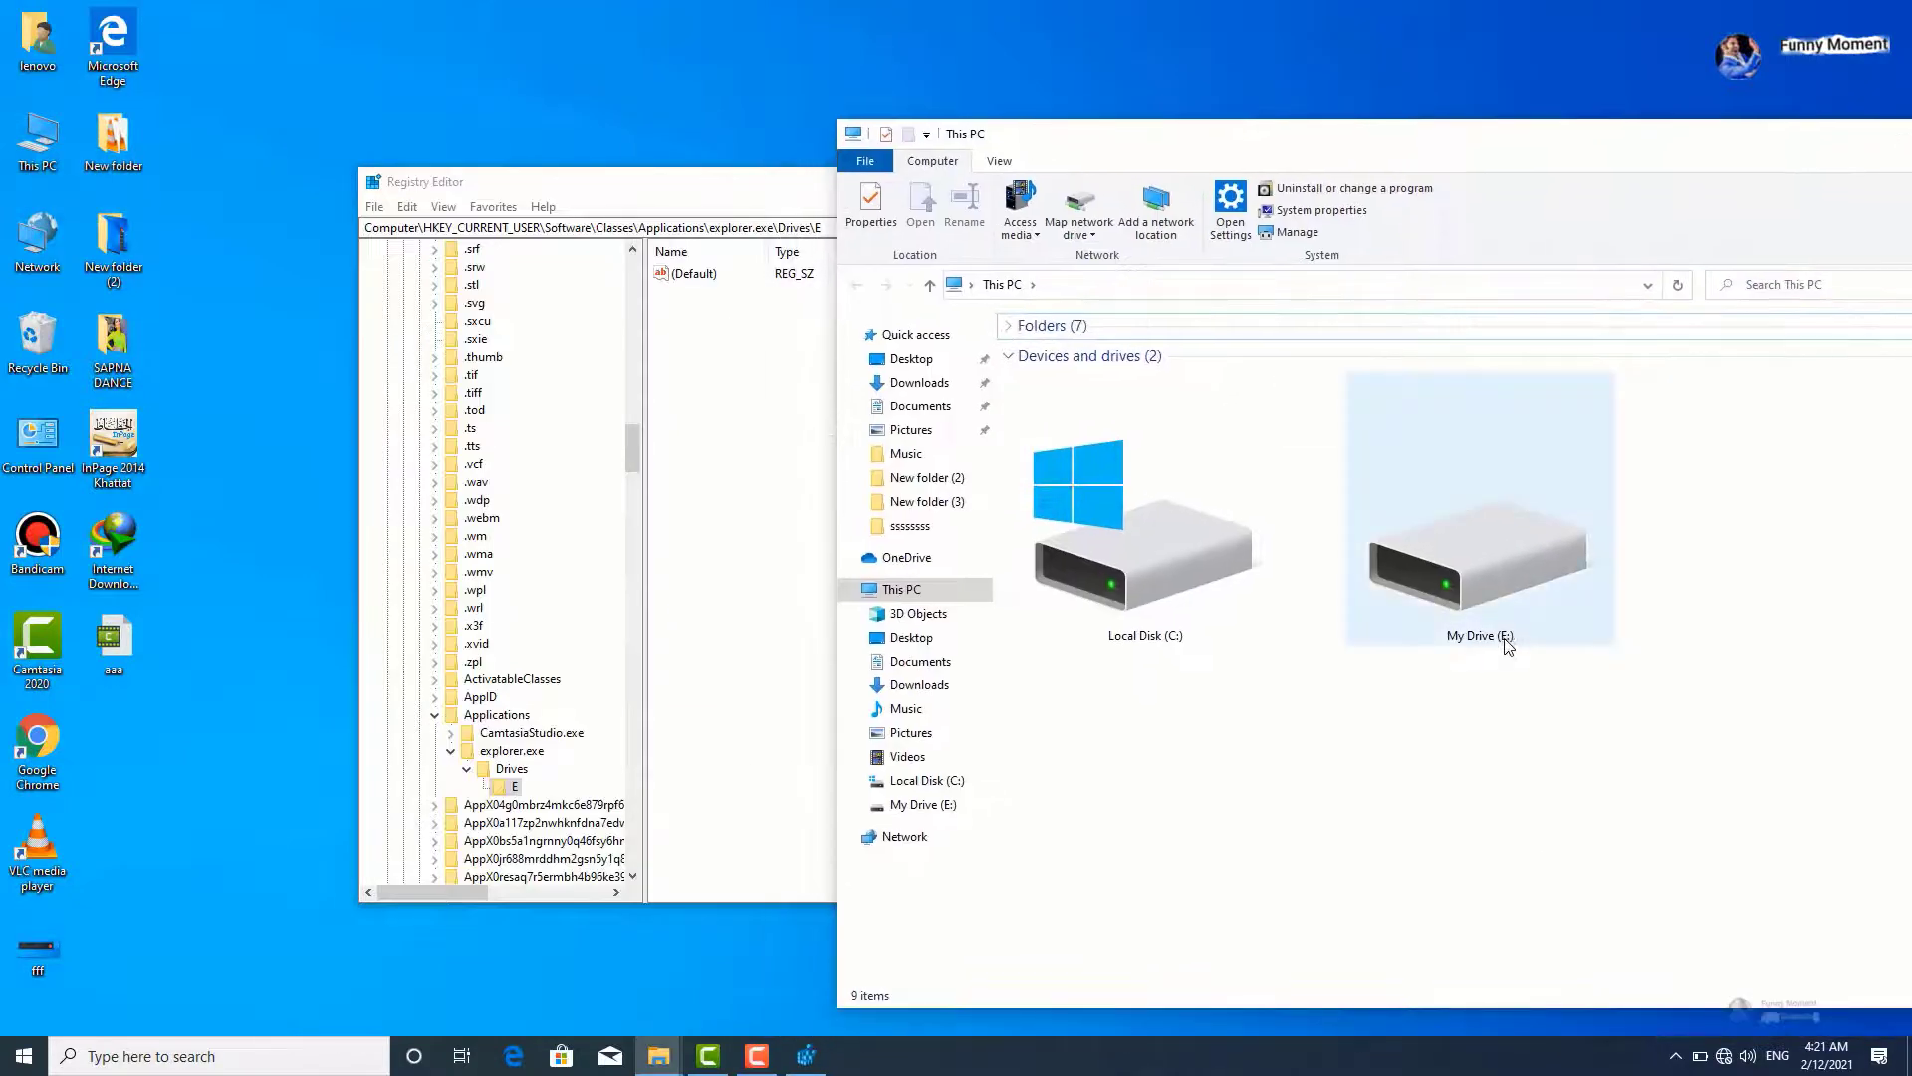
Step: Return to the Registry Editor and create a subkey named DefaultIcon under the E key
{"action": "left_click", "coordinate": [519, 791]}
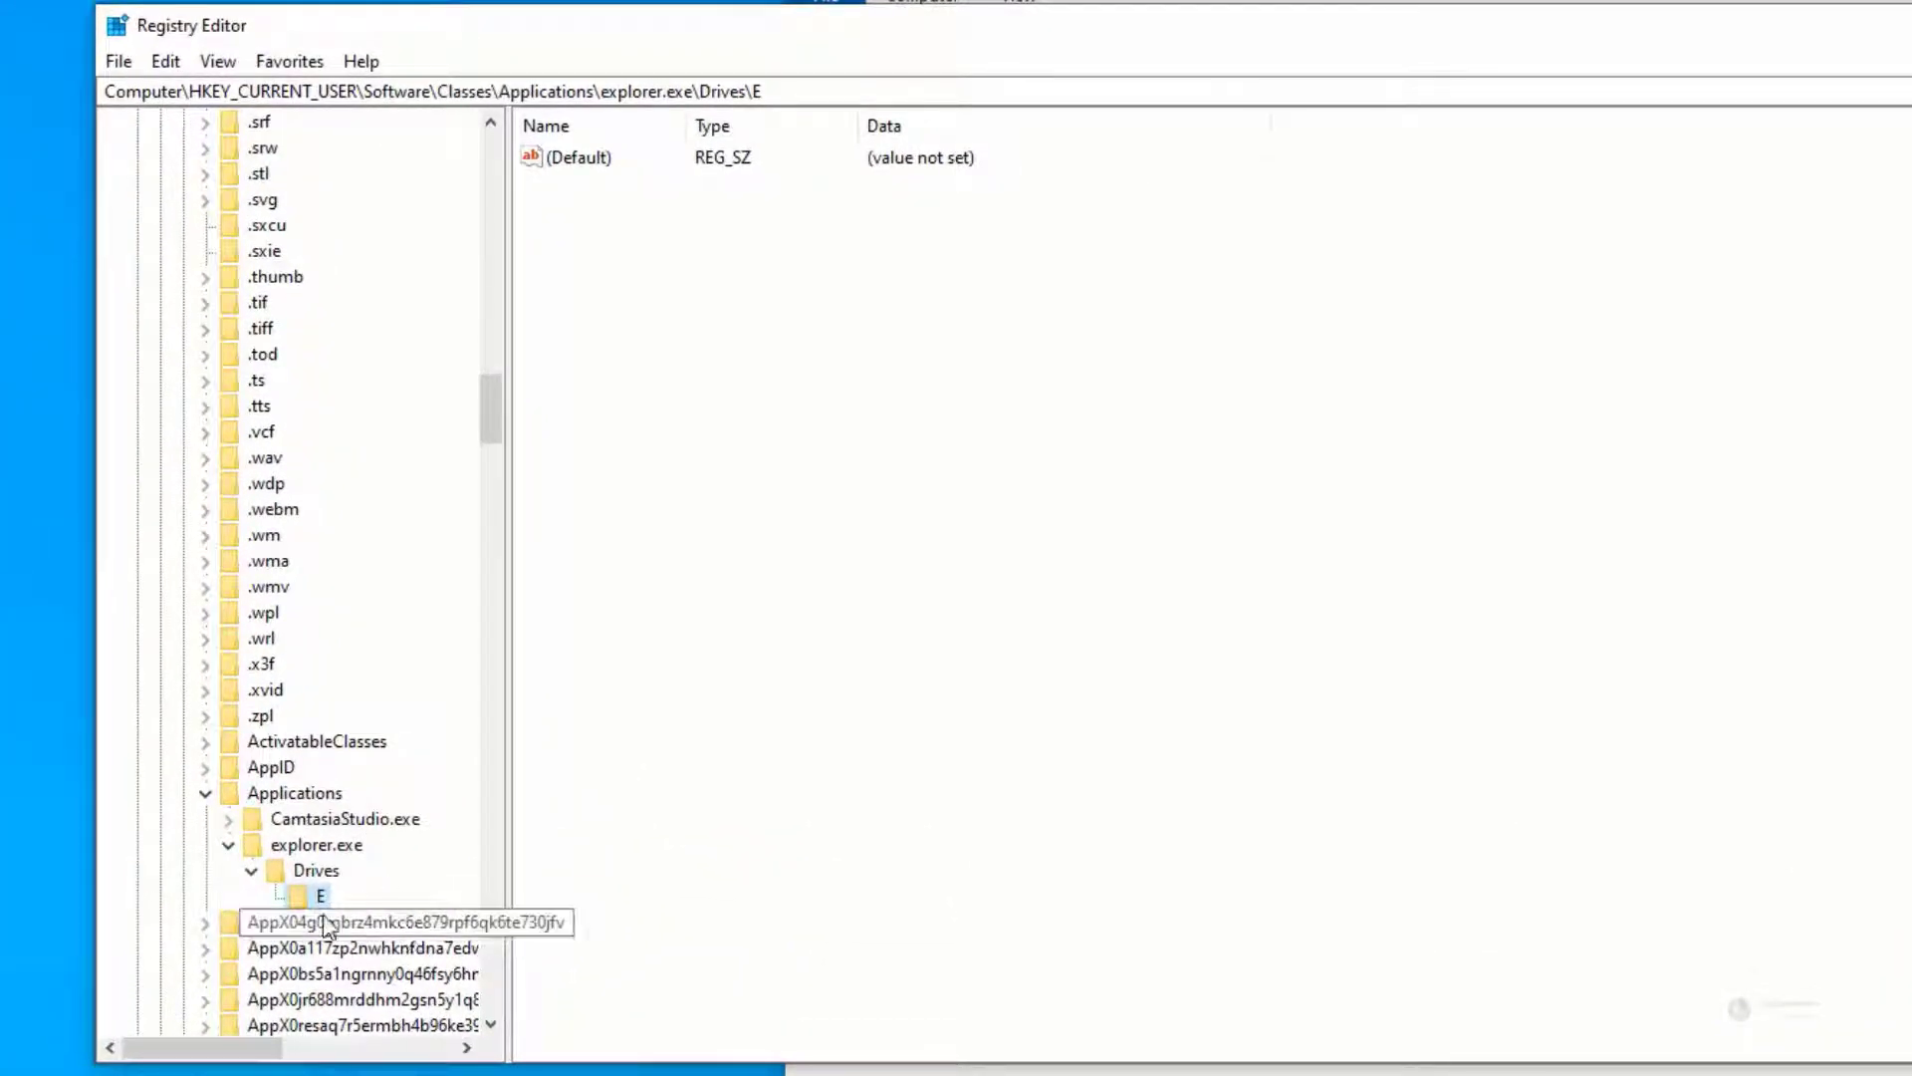
{"action": "right_click", "coordinate": [319, 897]}
{"action": "mouse_move", "coordinate": [378, 947]}
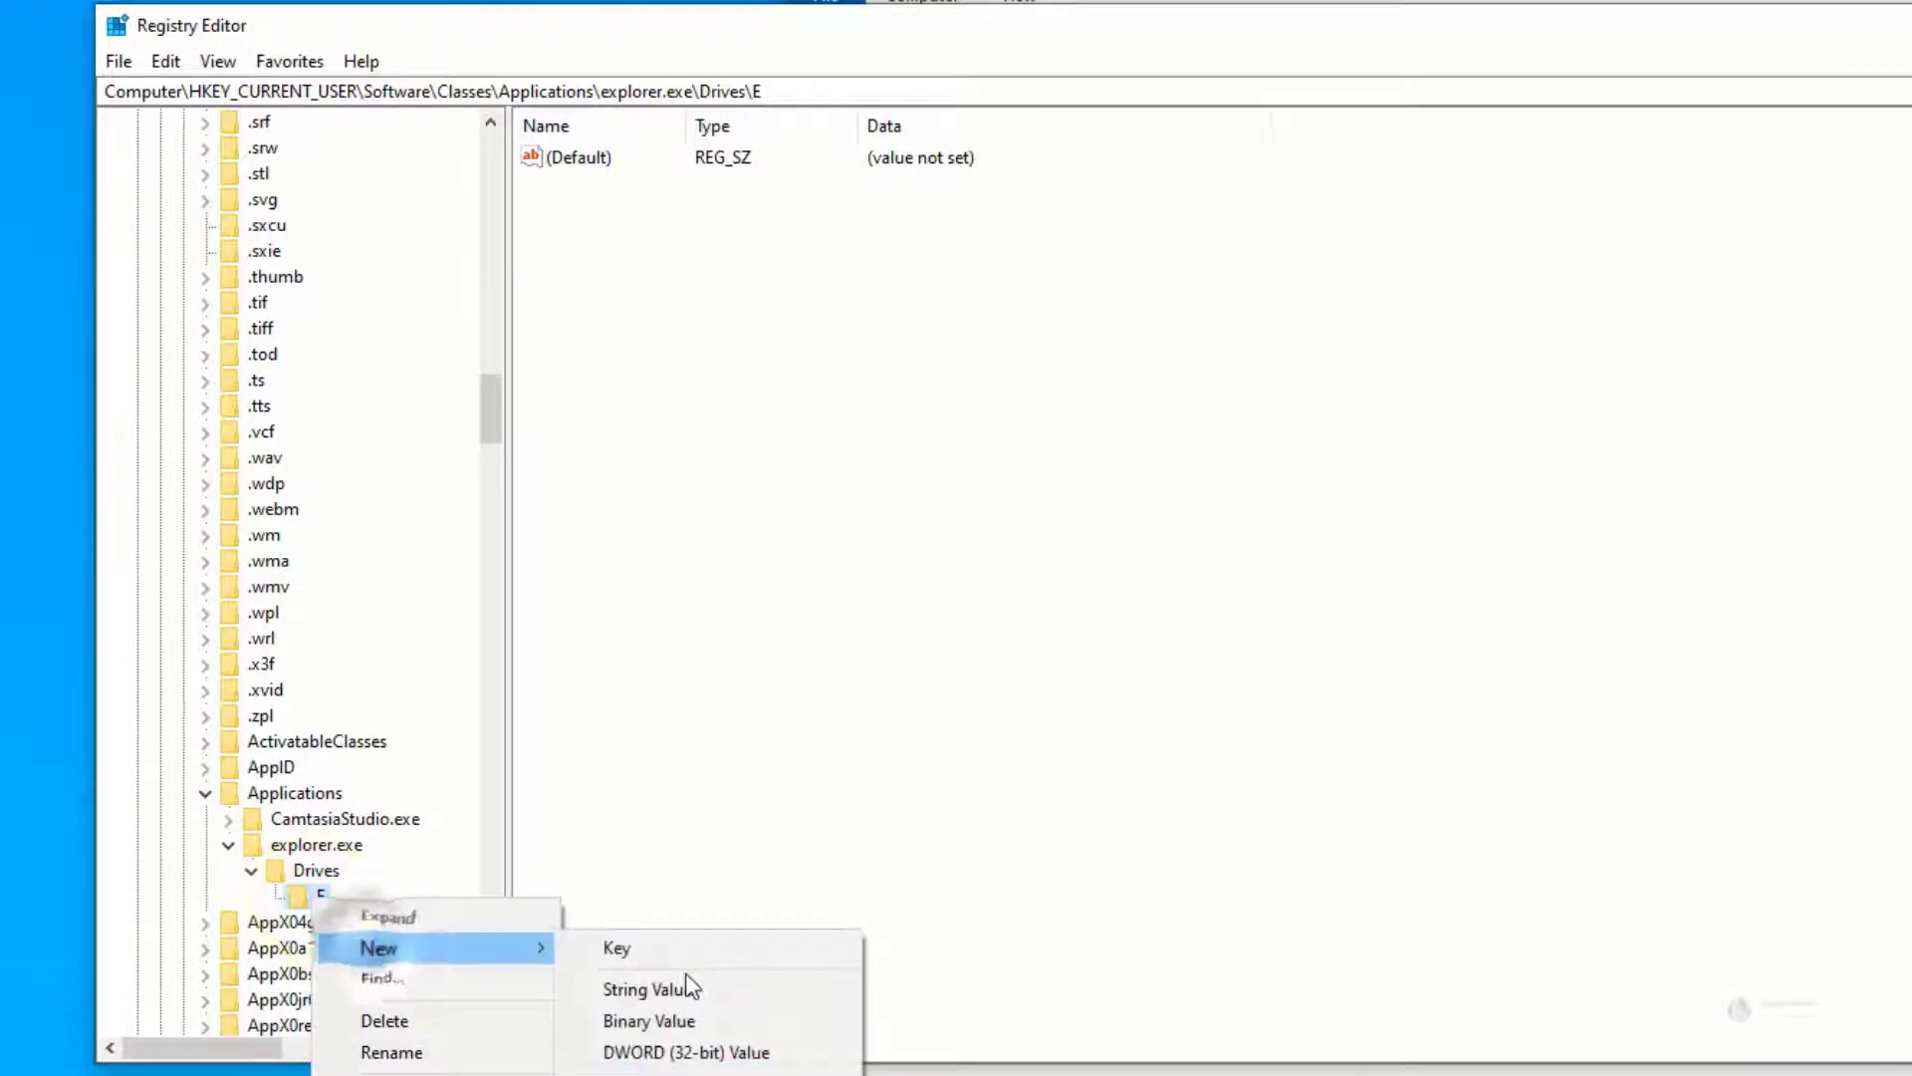
{"action": "left_click", "coordinate": [609, 956]}
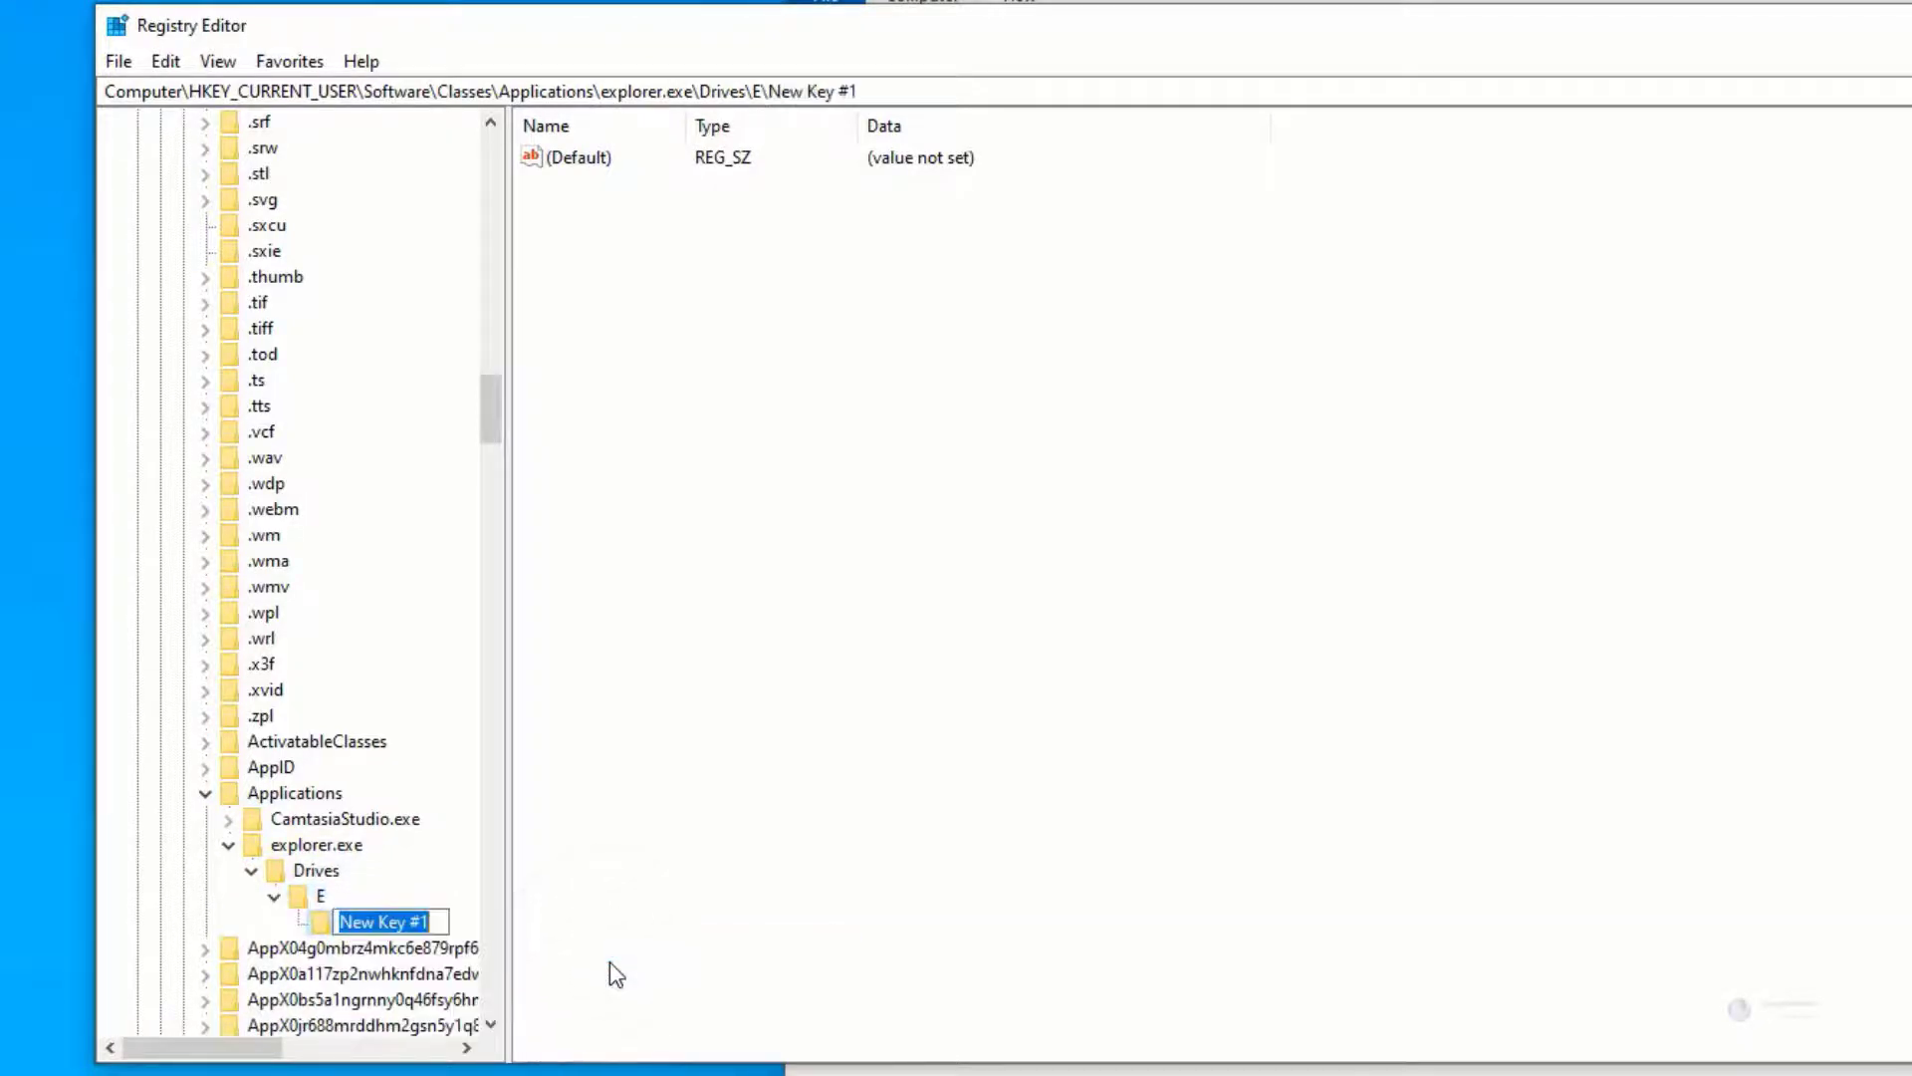
{"action": "type", "text": "Defa"}
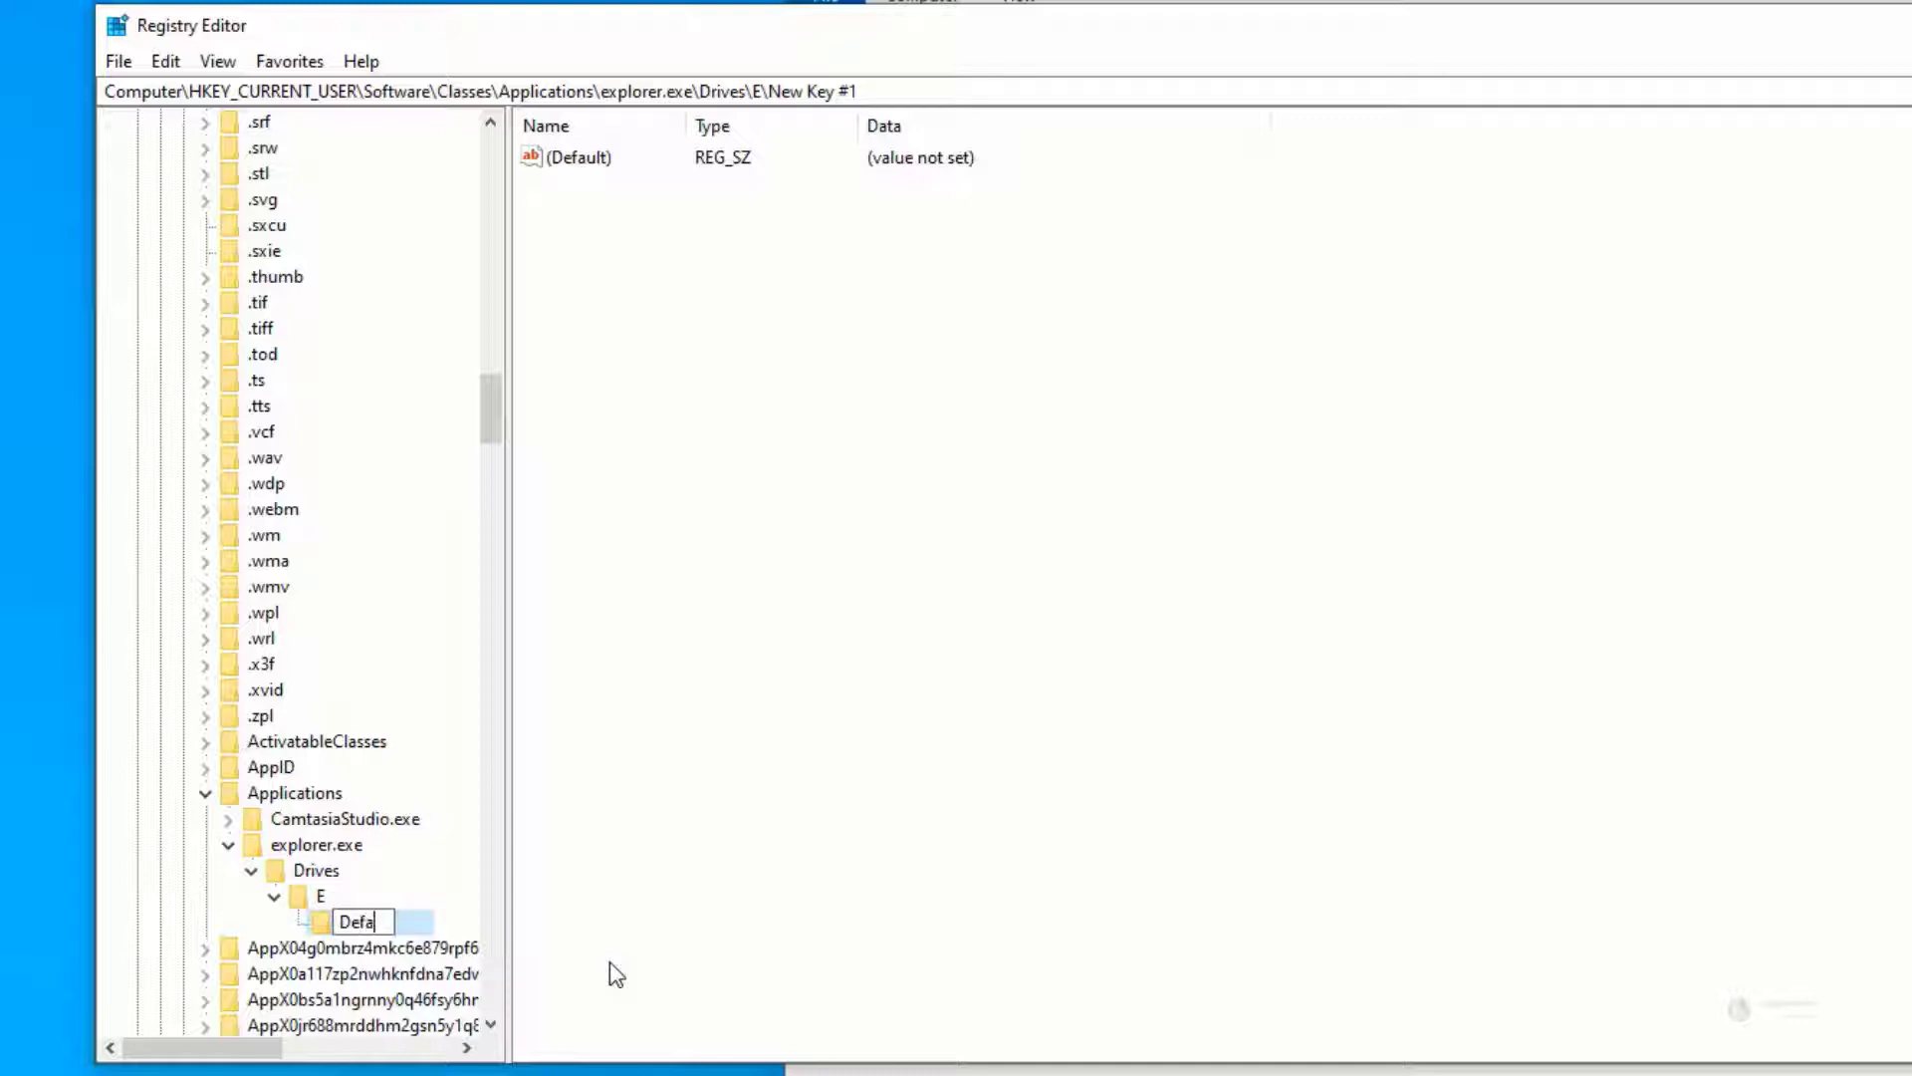
{"action": "type", "text": "ult"}
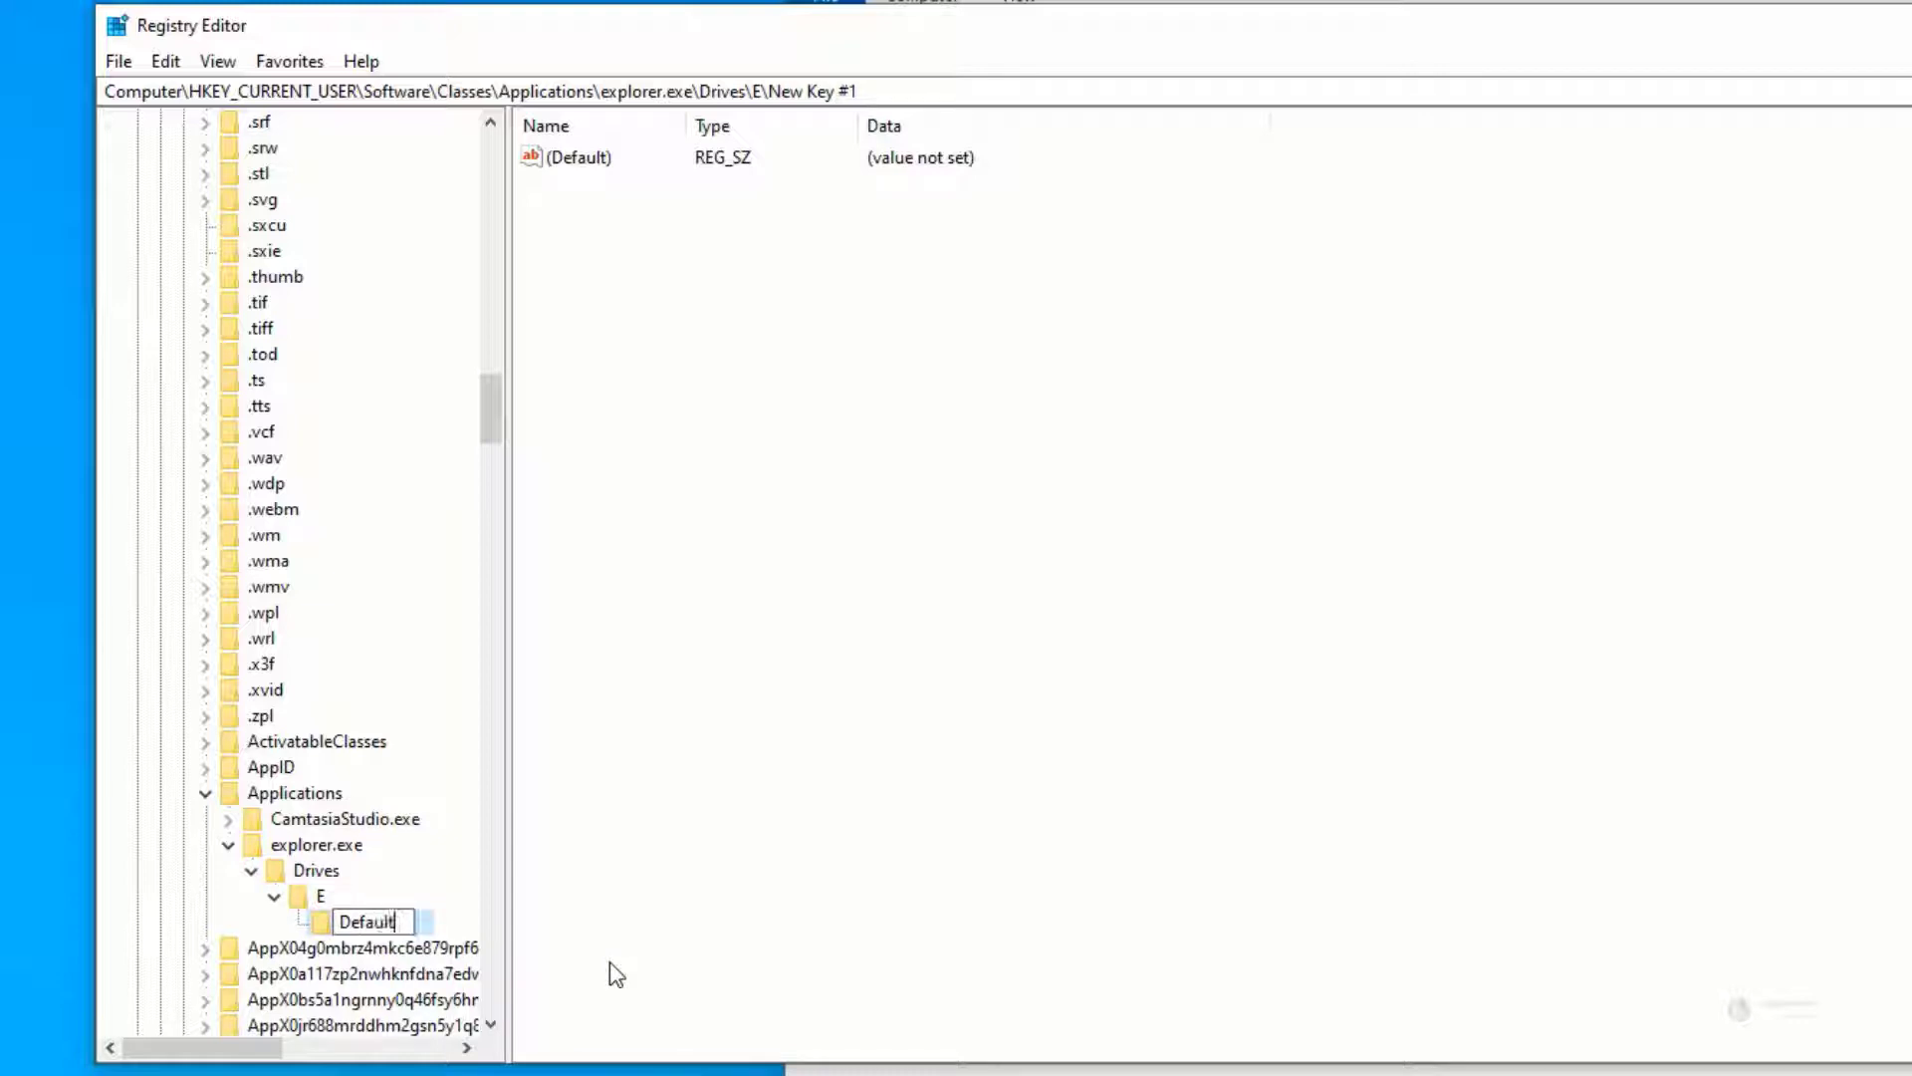
{"action": "type", "text": "Icon"}
{"action": "key", "text": "Return"}
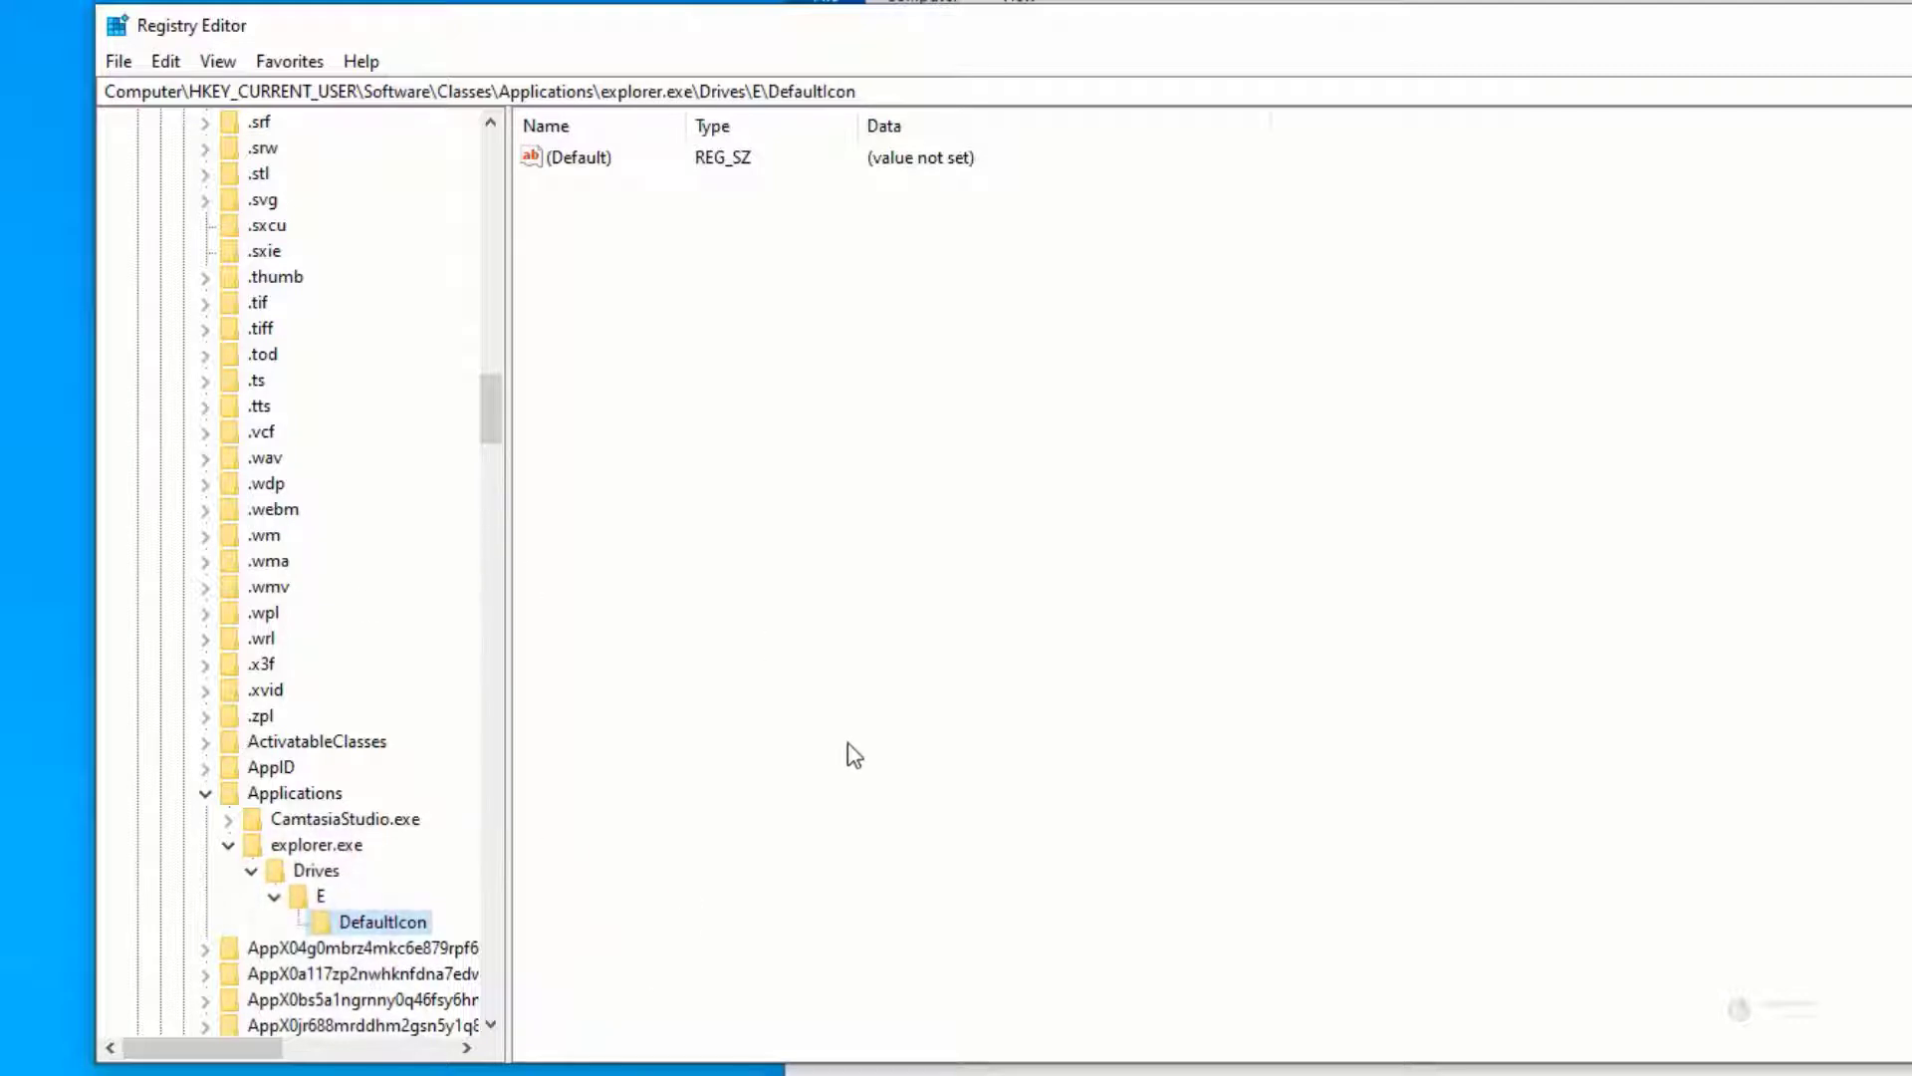
Step: Open the (Default) string value of the DefaultIcon key for editing and move its dialog clear of the value list
{"action": "left_click", "coordinate": [581, 161]}
{"action": "double_click", "coordinate": [579, 159]}
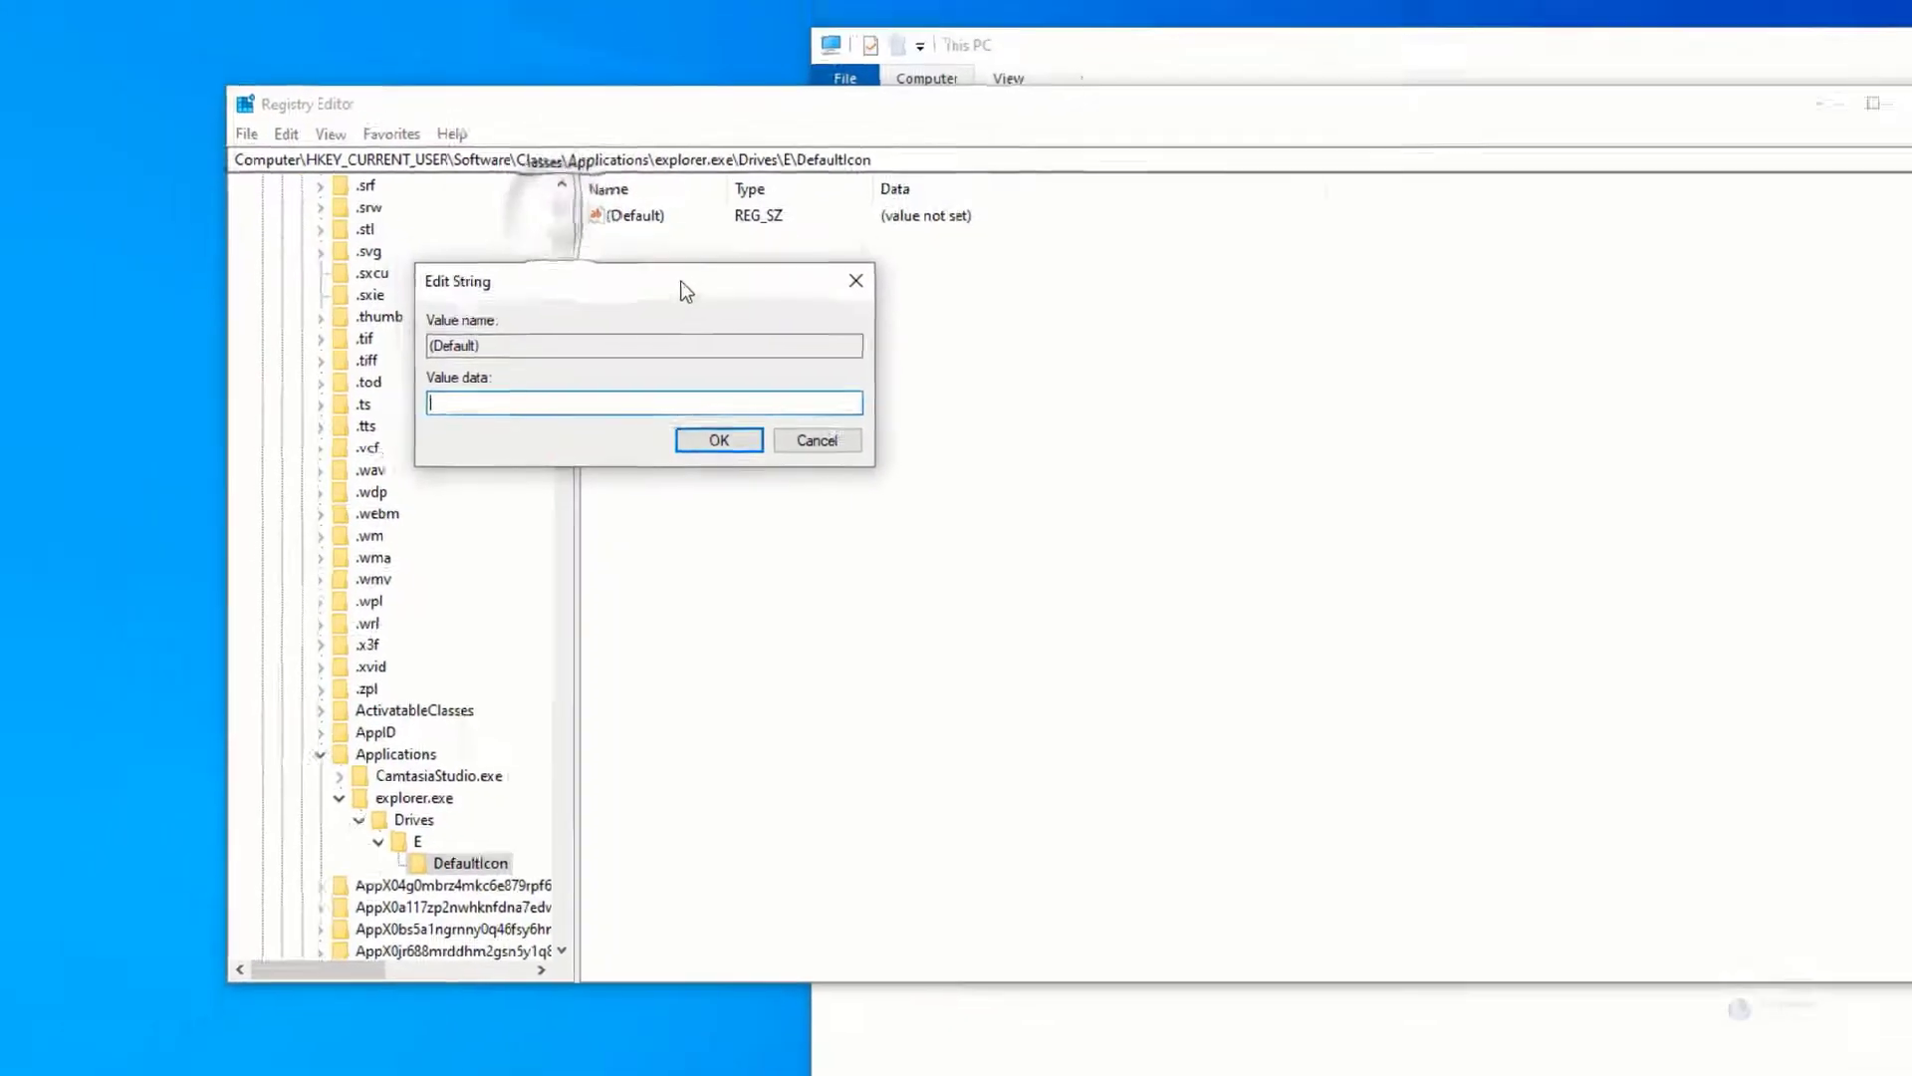
{"action": "left_click_drag", "start_coordinate": [792, 350], "coordinate": [908, 469]}
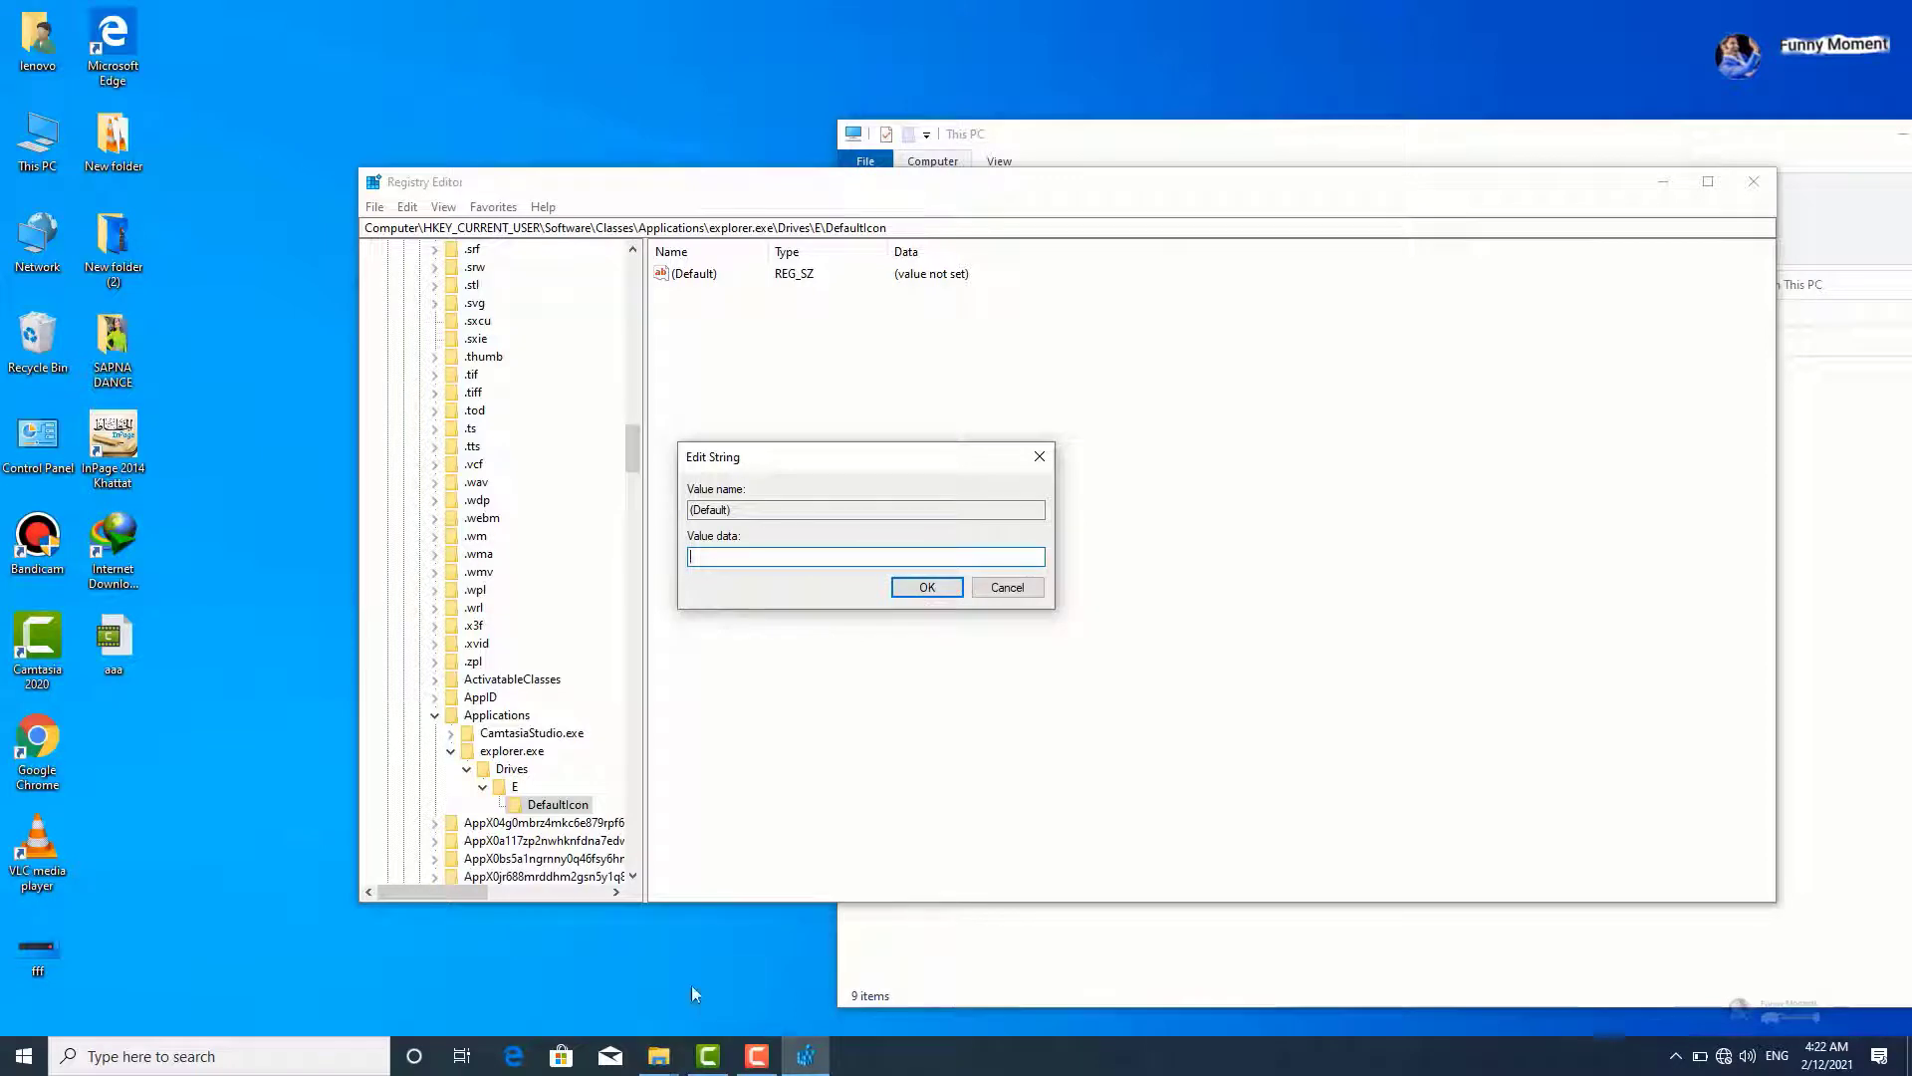
Step: Switch to the DiskIcons folder window in File Explorer and copy its full path, C:\Windows\DiskIcons
{"action": "mouse_move", "coordinate": [657, 1058]}
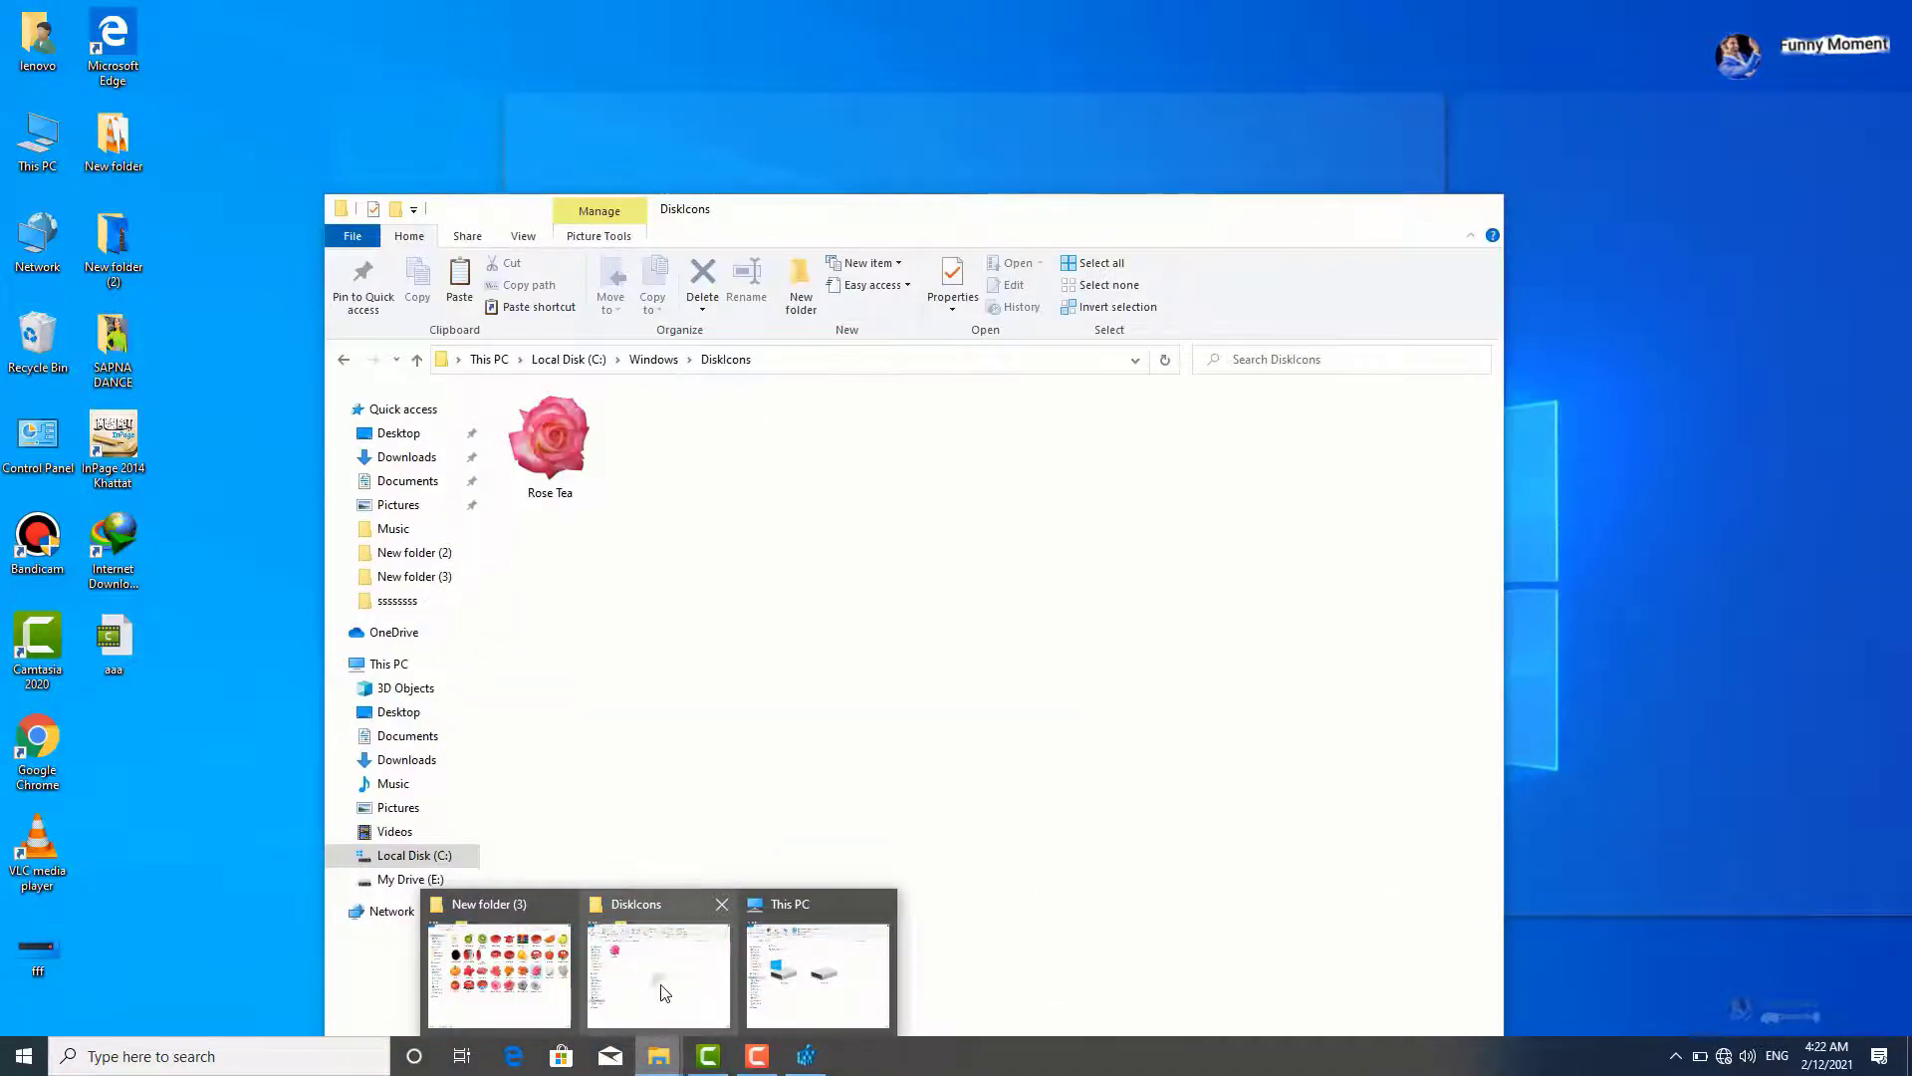
{"action": "left_click", "coordinate": [664, 991]}
{"action": "left_click_drag", "start_coordinate": [757, 225], "coordinate": [766, 429]}
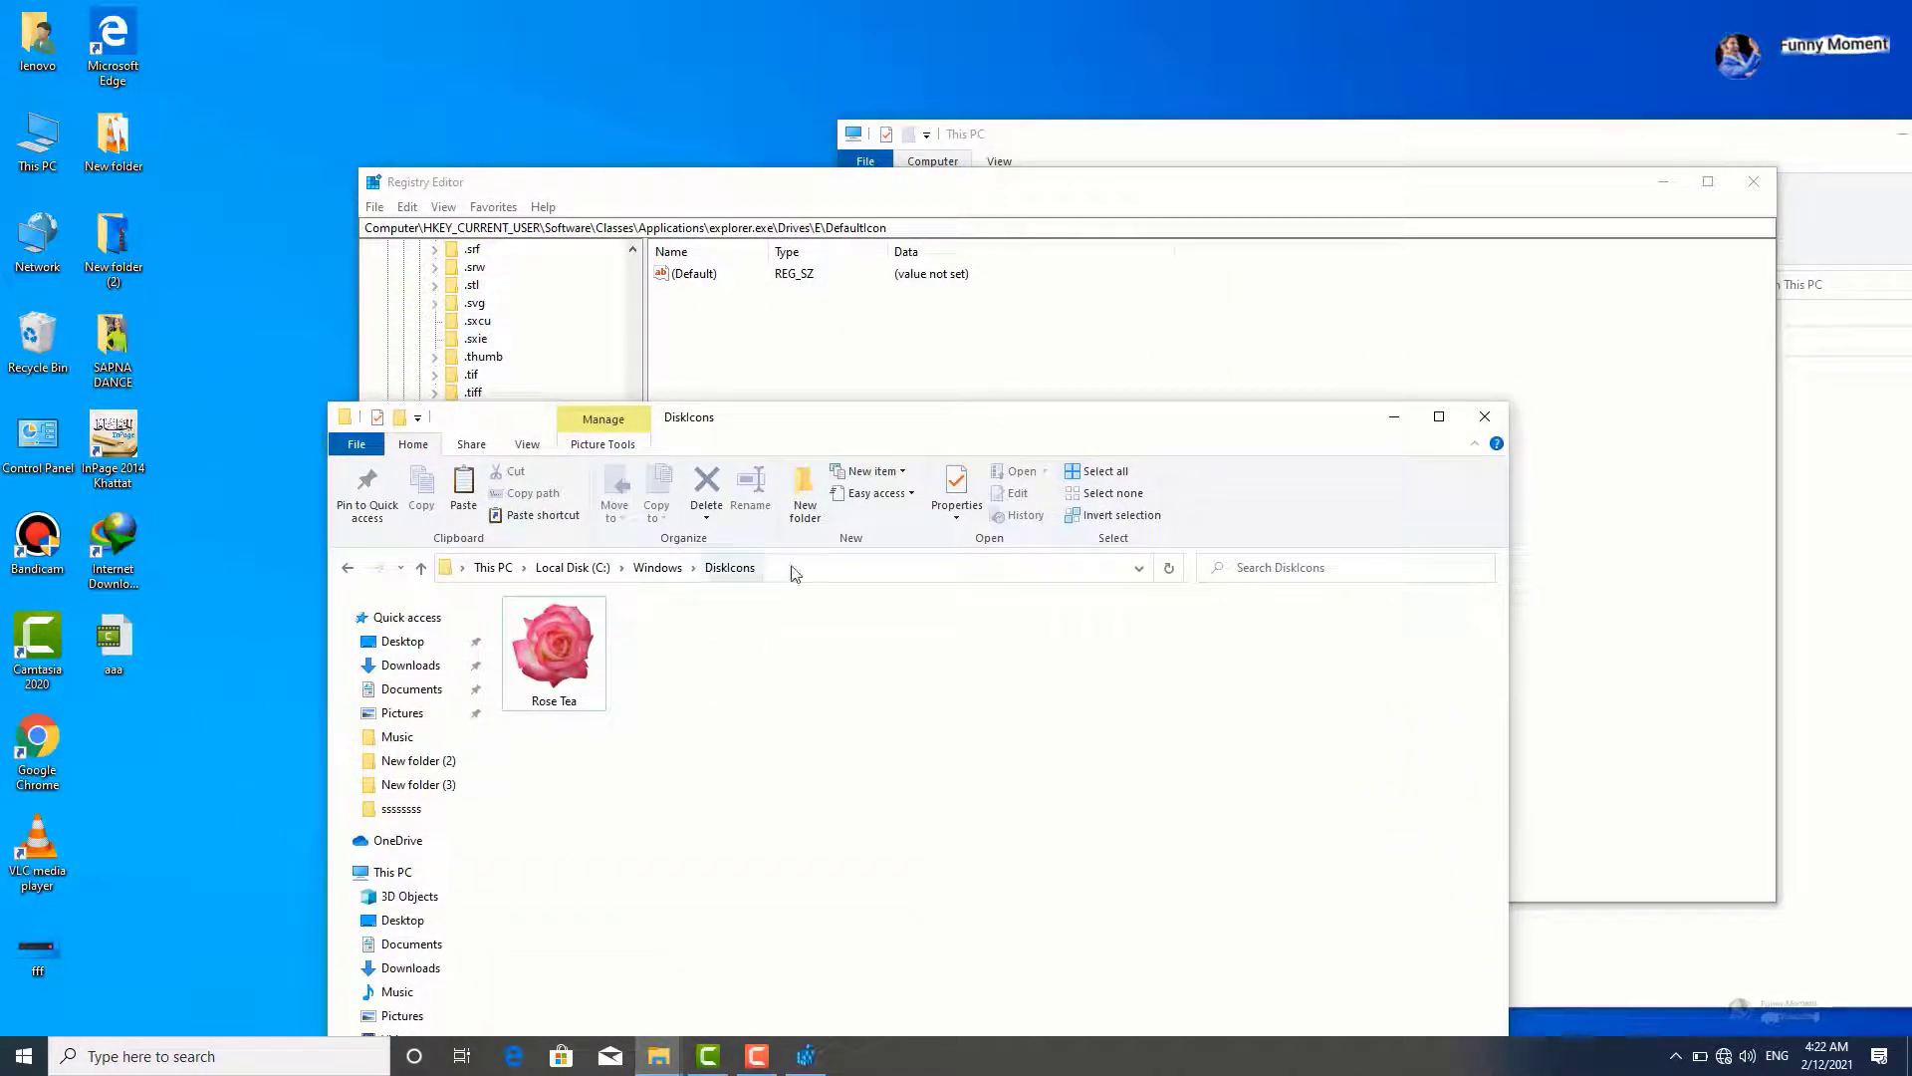
{"action": "left_click", "coordinate": [933, 570]}
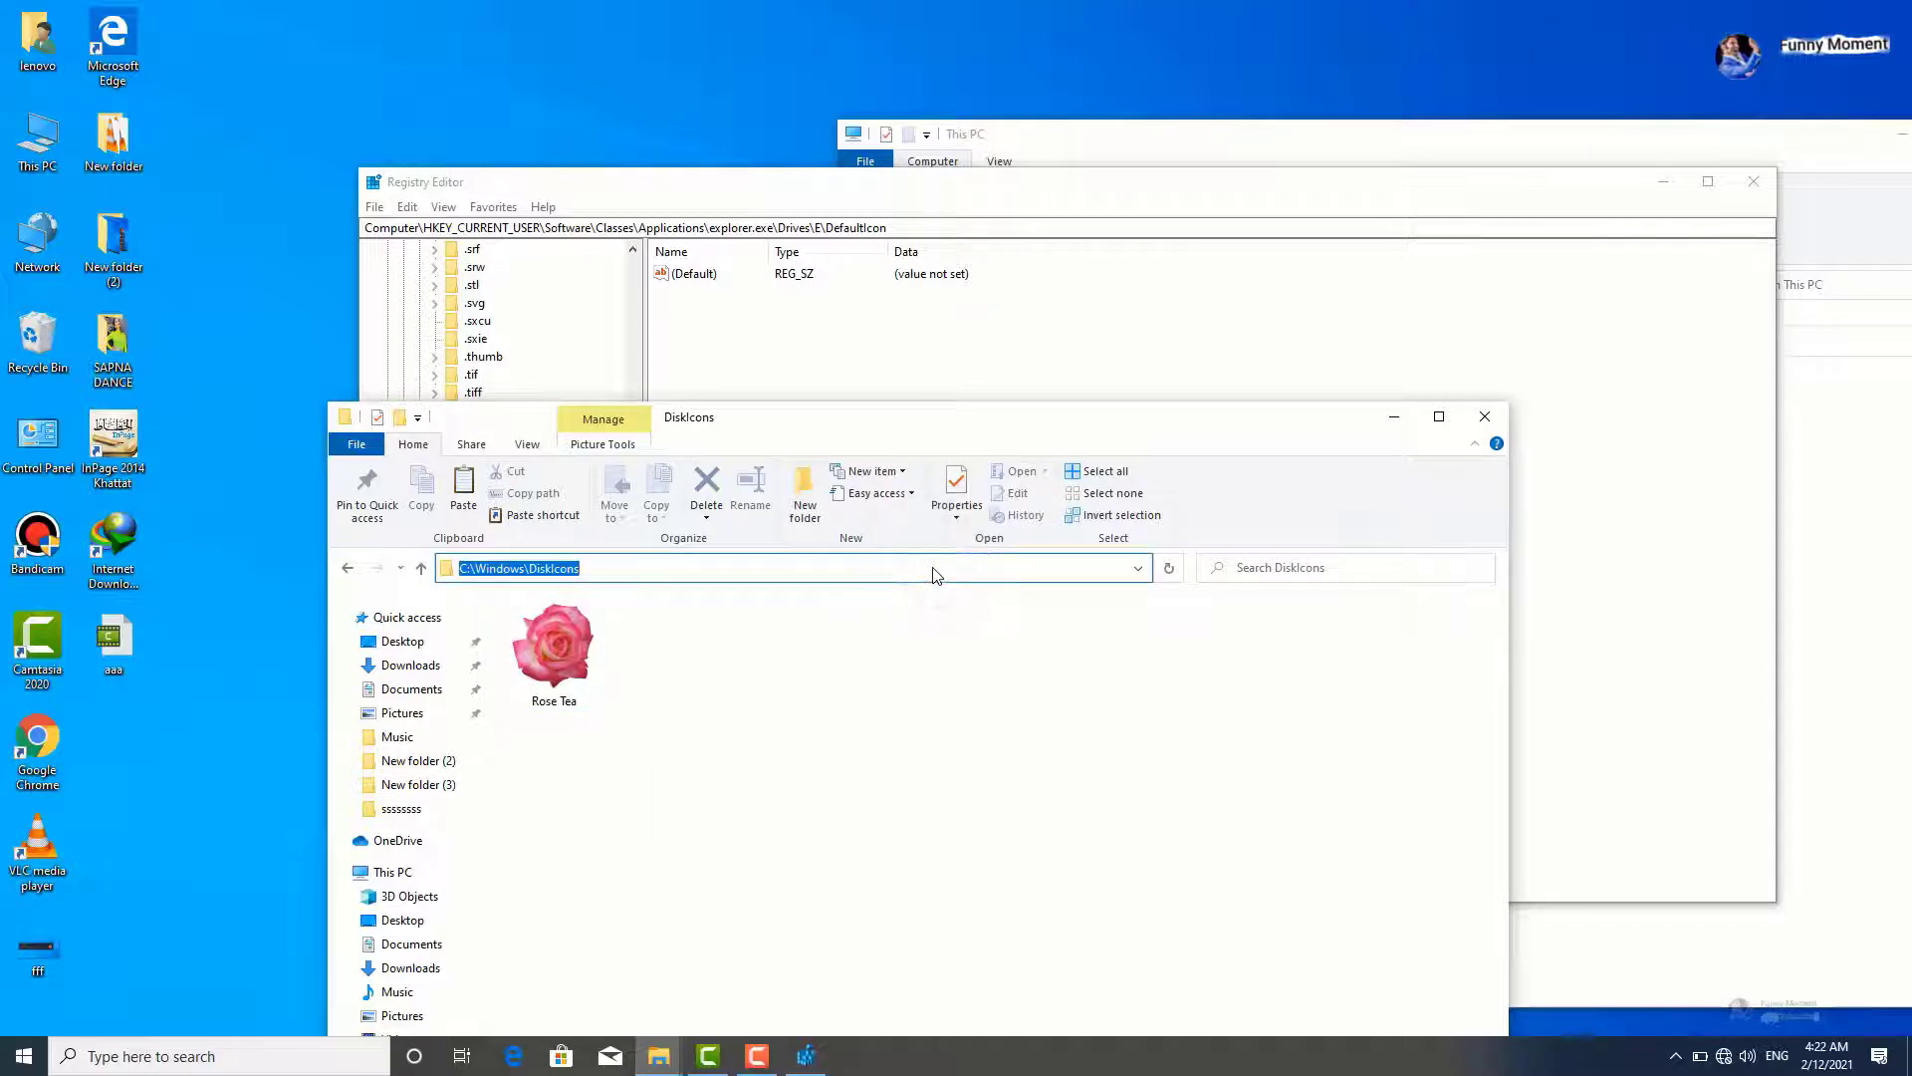
{"action": "right_click", "coordinate": [549, 564]}
{"action": "left_click", "coordinate": [602, 638]}
Step: Paste the copied folder path into the DefaultIcon (Default) value data and add a trailing backslash, giving C:\Windows\DiskIcons\
{"action": "double_click", "coordinate": [702, 275]}
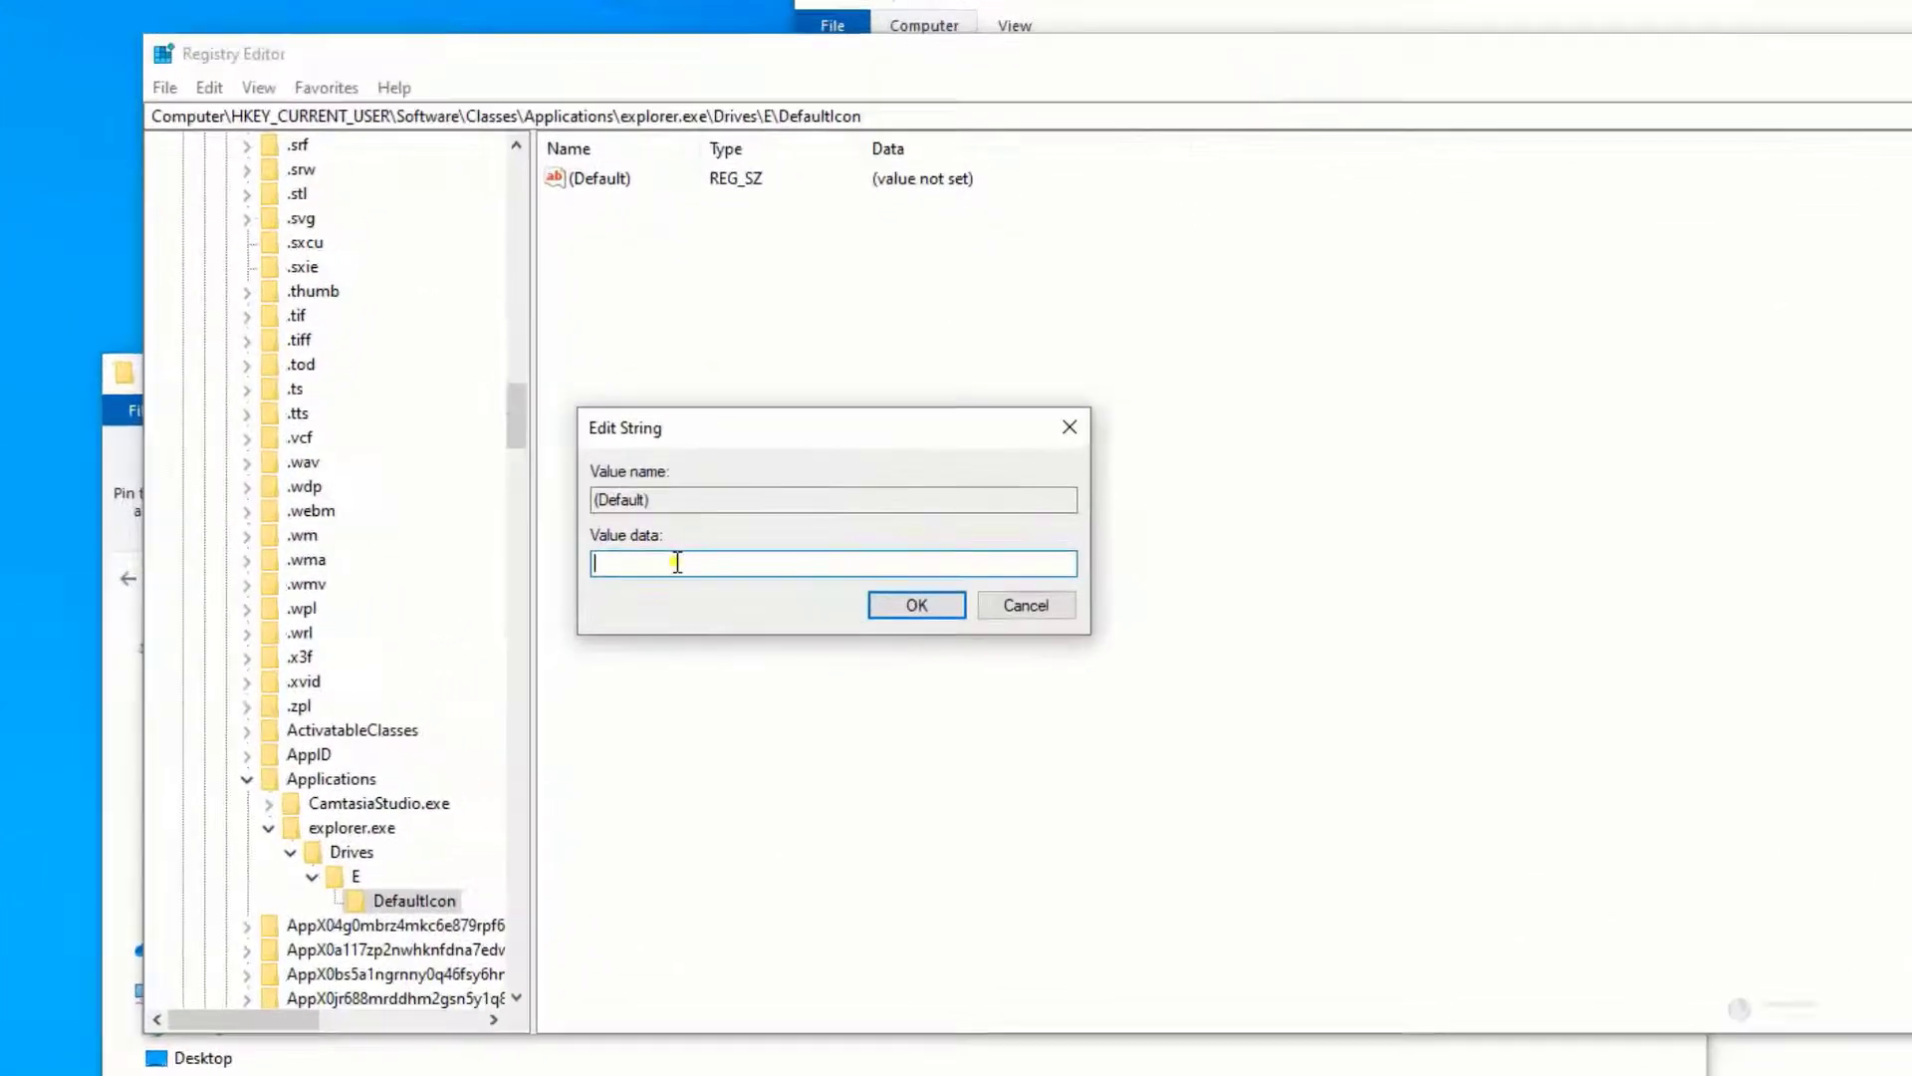
{"action": "right_click", "coordinate": [747, 557]}
{"action": "left_click", "coordinate": [712, 695]}
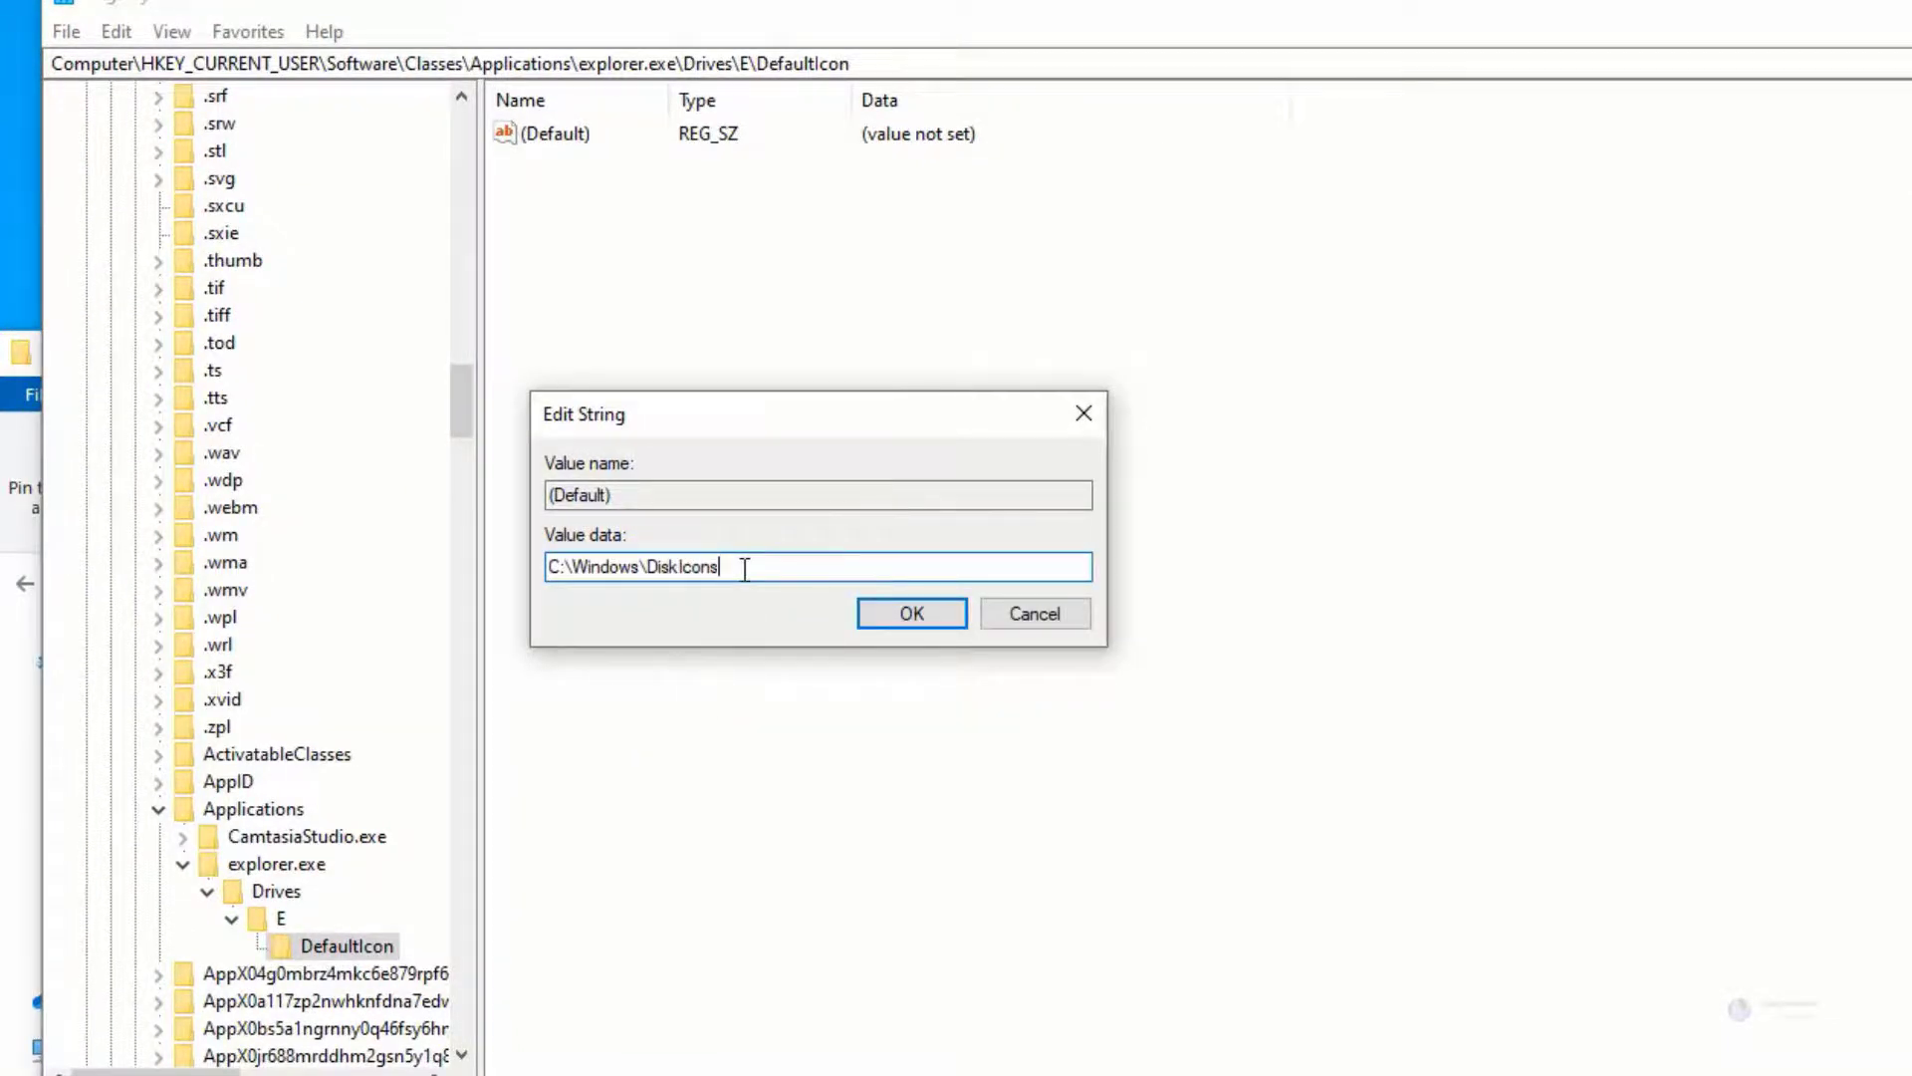
{"action": "type", "text": "\\"}
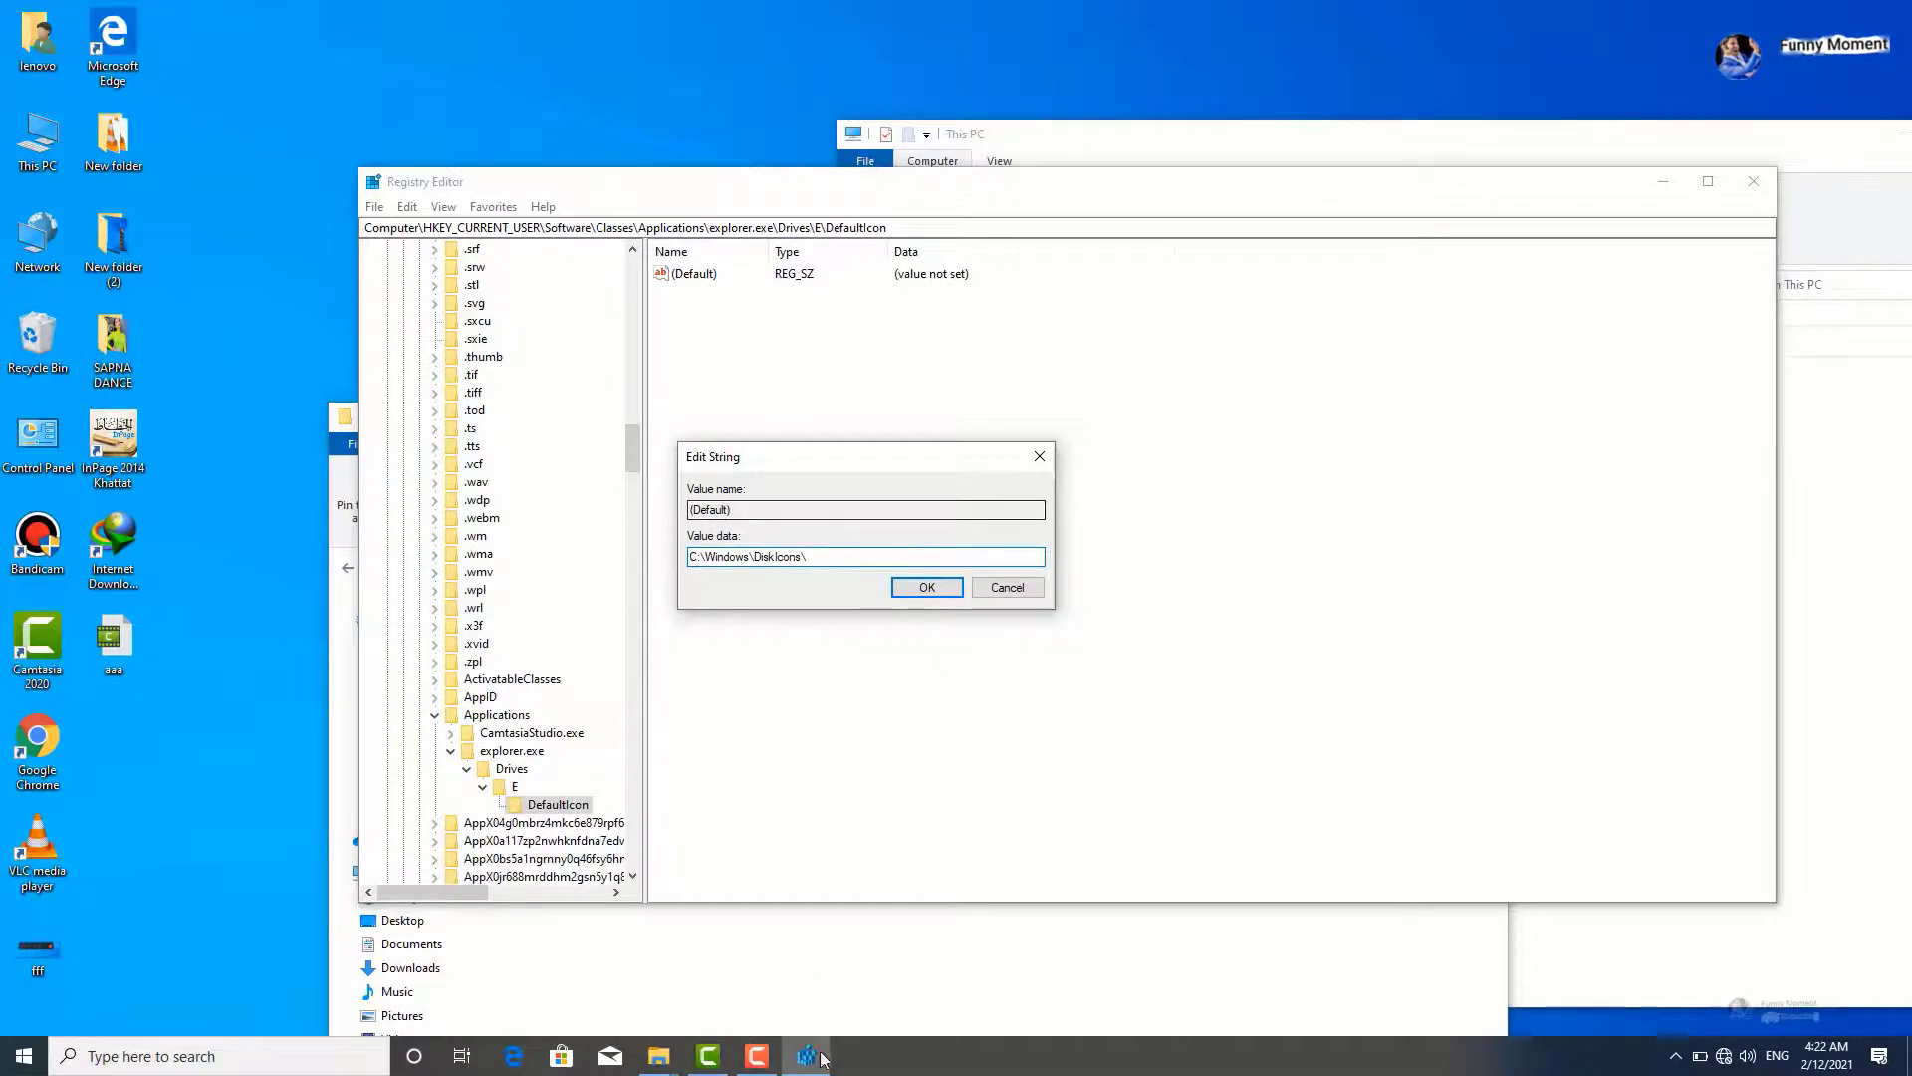
Step: Copy the Rose Tea icon's file name from the DiskIcons folder without renaming the file
{"action": "left_click", "coordinate": [797, 982]}
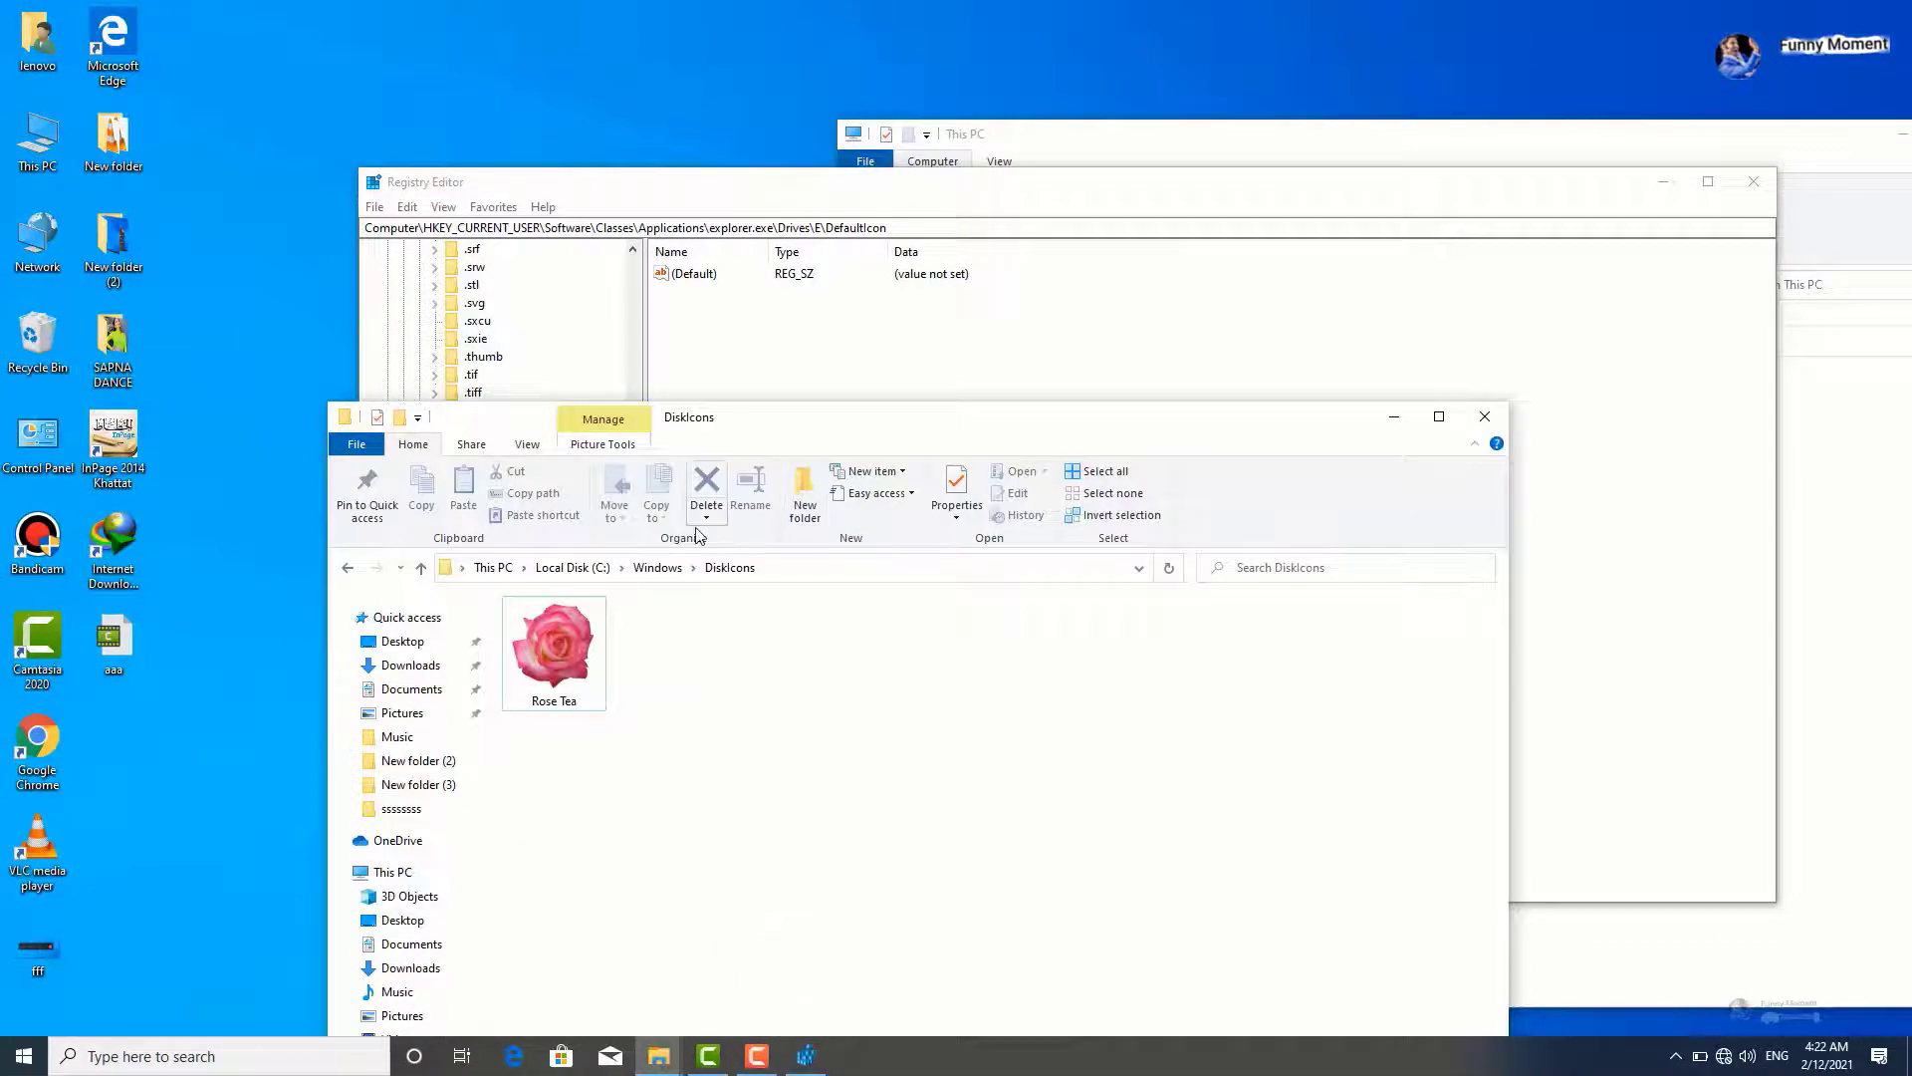
{"action": "right_click", "coordinate": [562, 705]}
{"action": "left_click", "coordinate": [597, 661]}
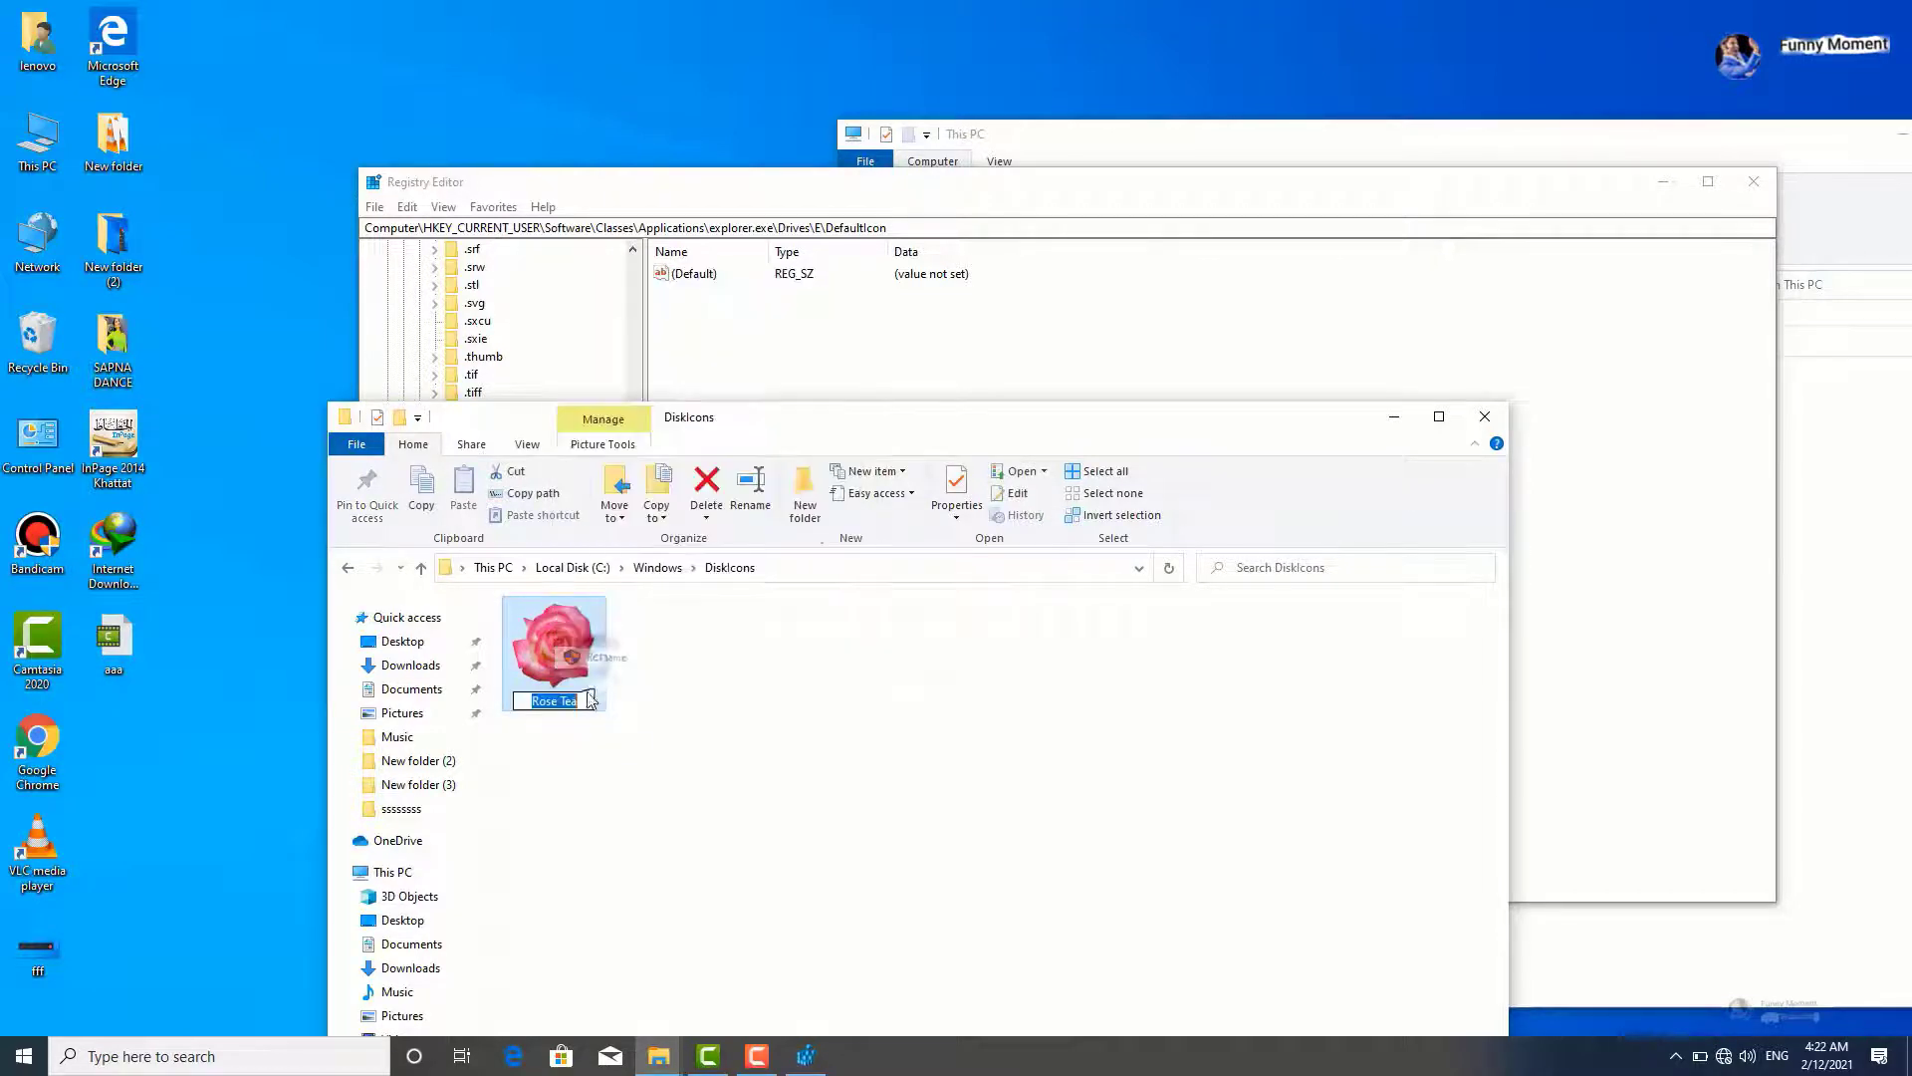
{"action": "right_click", "coordinate": [557, 702]}
{"action": "left_click", "coordinate": [609, 768]}
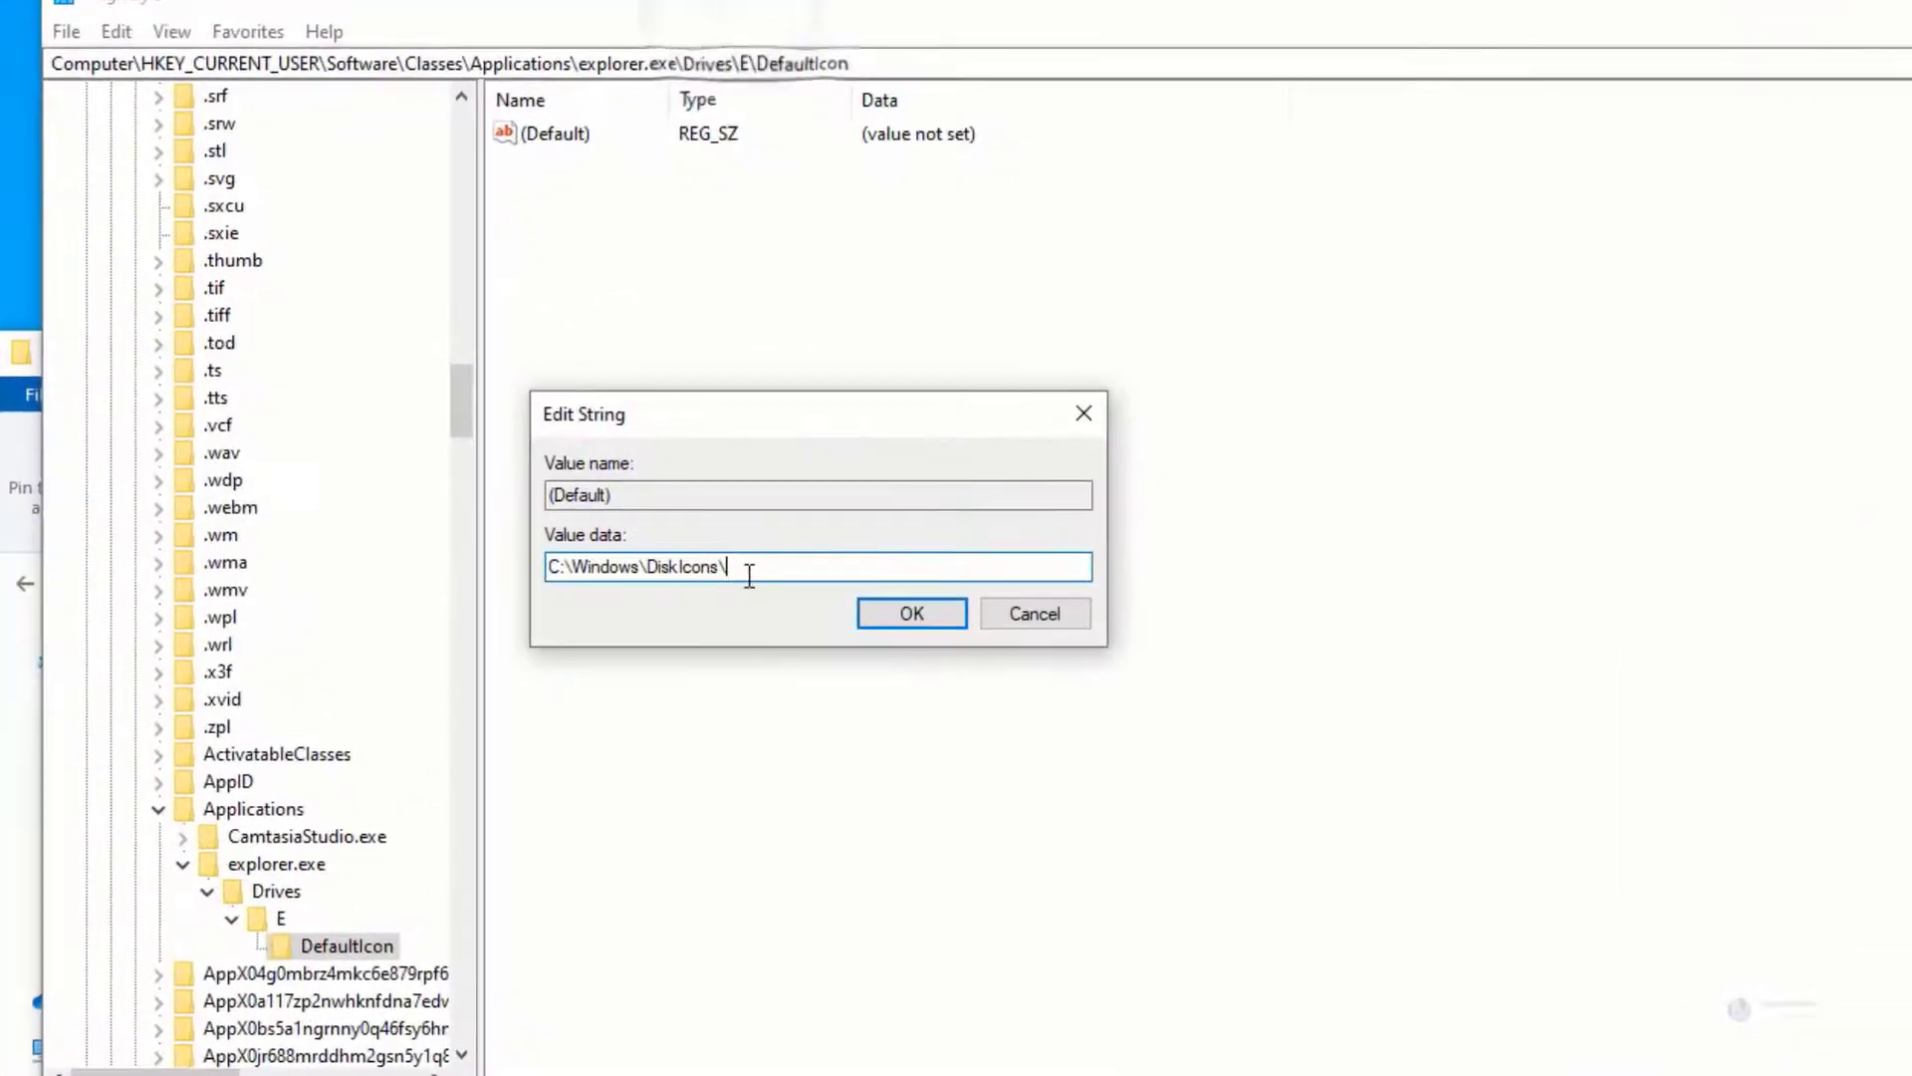
Step: Complete the value data as C:\Windows\DiskIcons\Rose Tea.ico by appending the copied name and the .ico extension, and save it
{"action": "right_click", "coordinate": [749, 576]}
{"action": "left_click", "coordinate": [811, 703]}
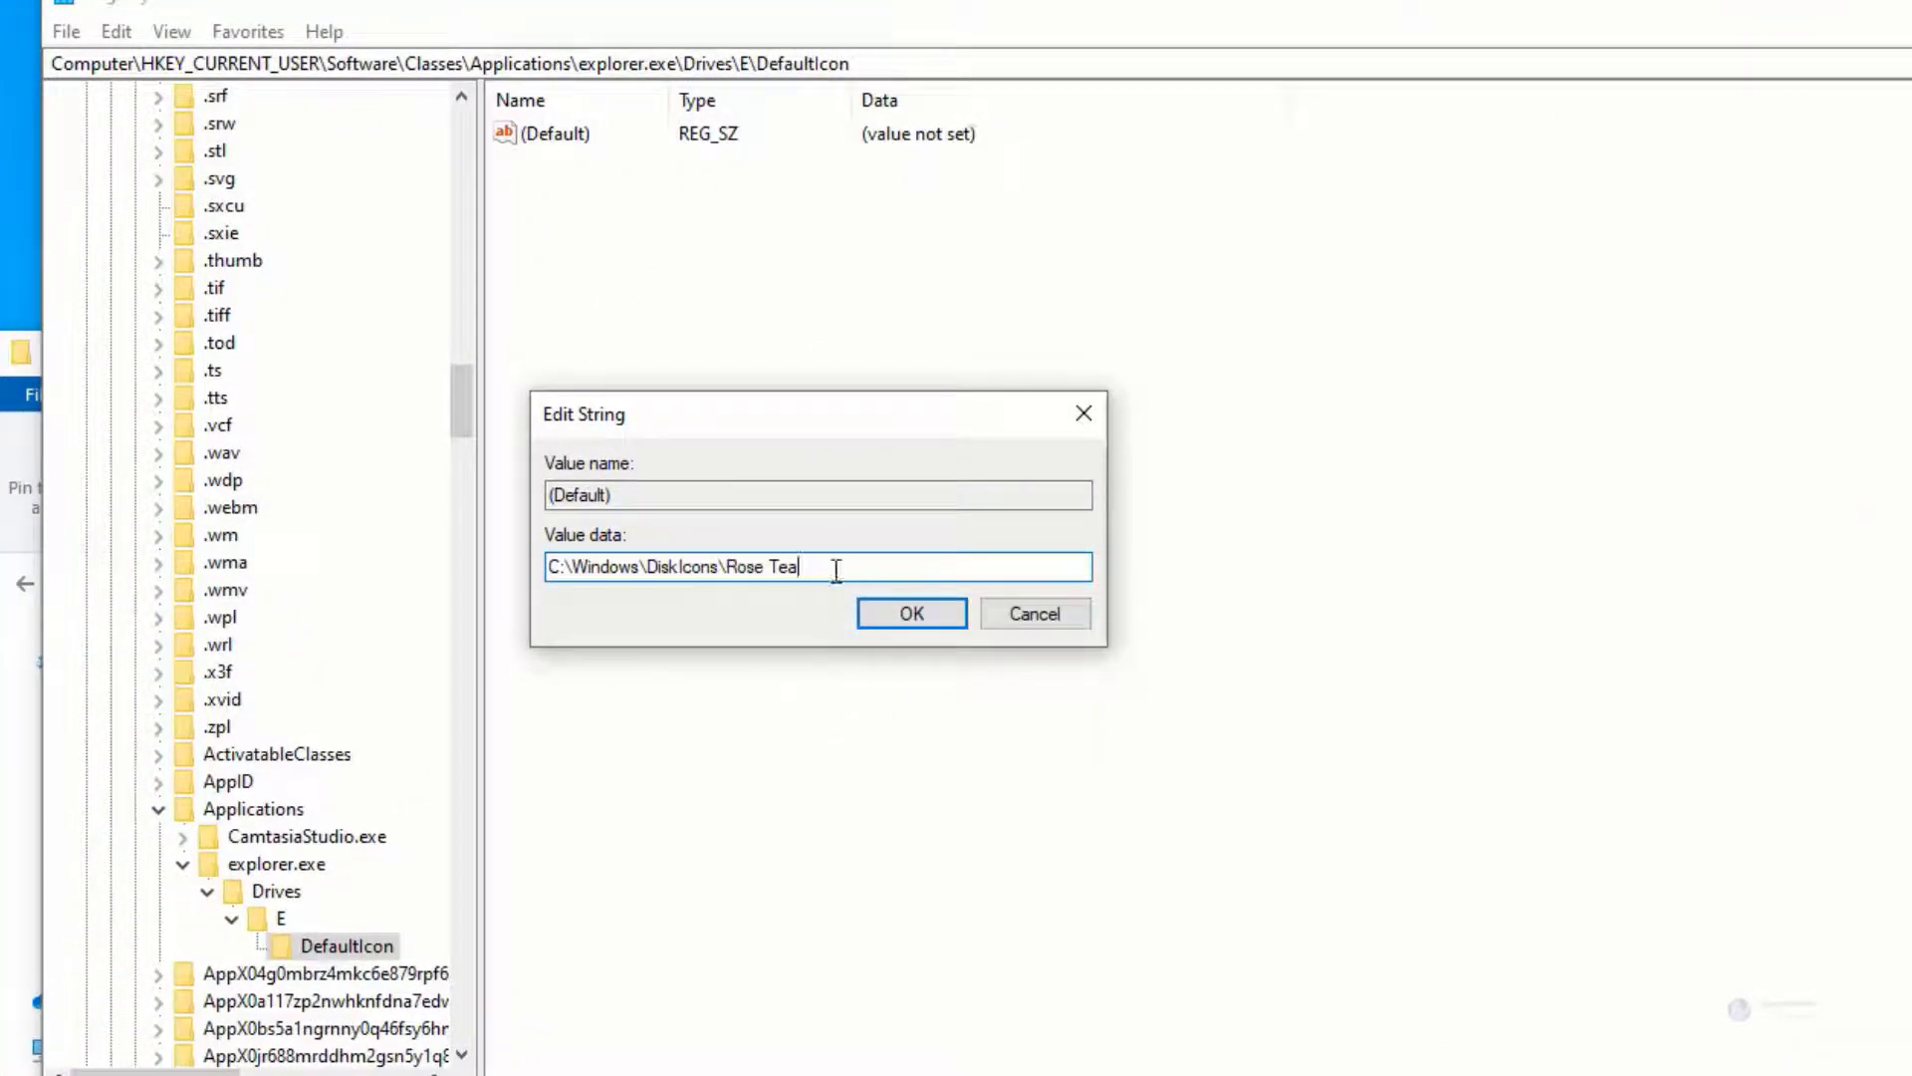
{"action": "type", "text": ".ico"}
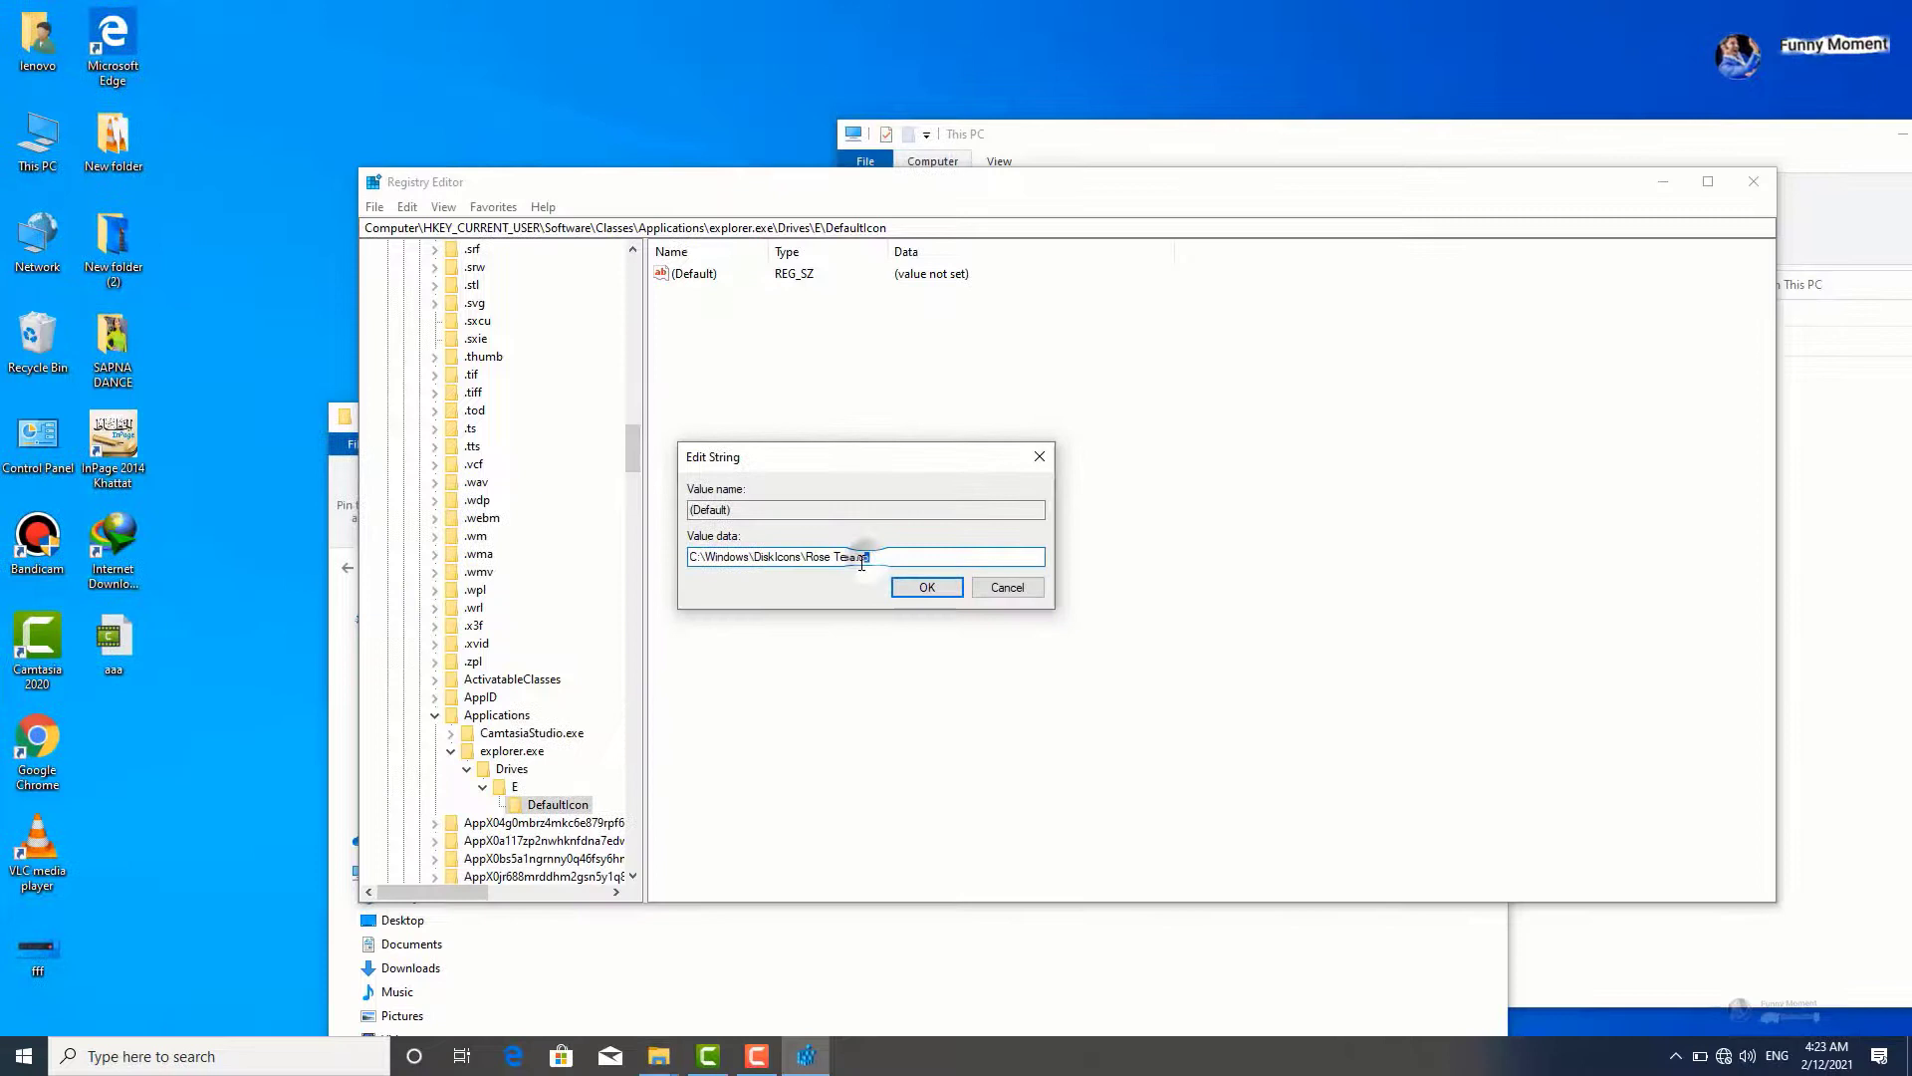
{"action": "left_click_drag", "start_coordinate": [862, 563], "coordinate": [855, 564]}
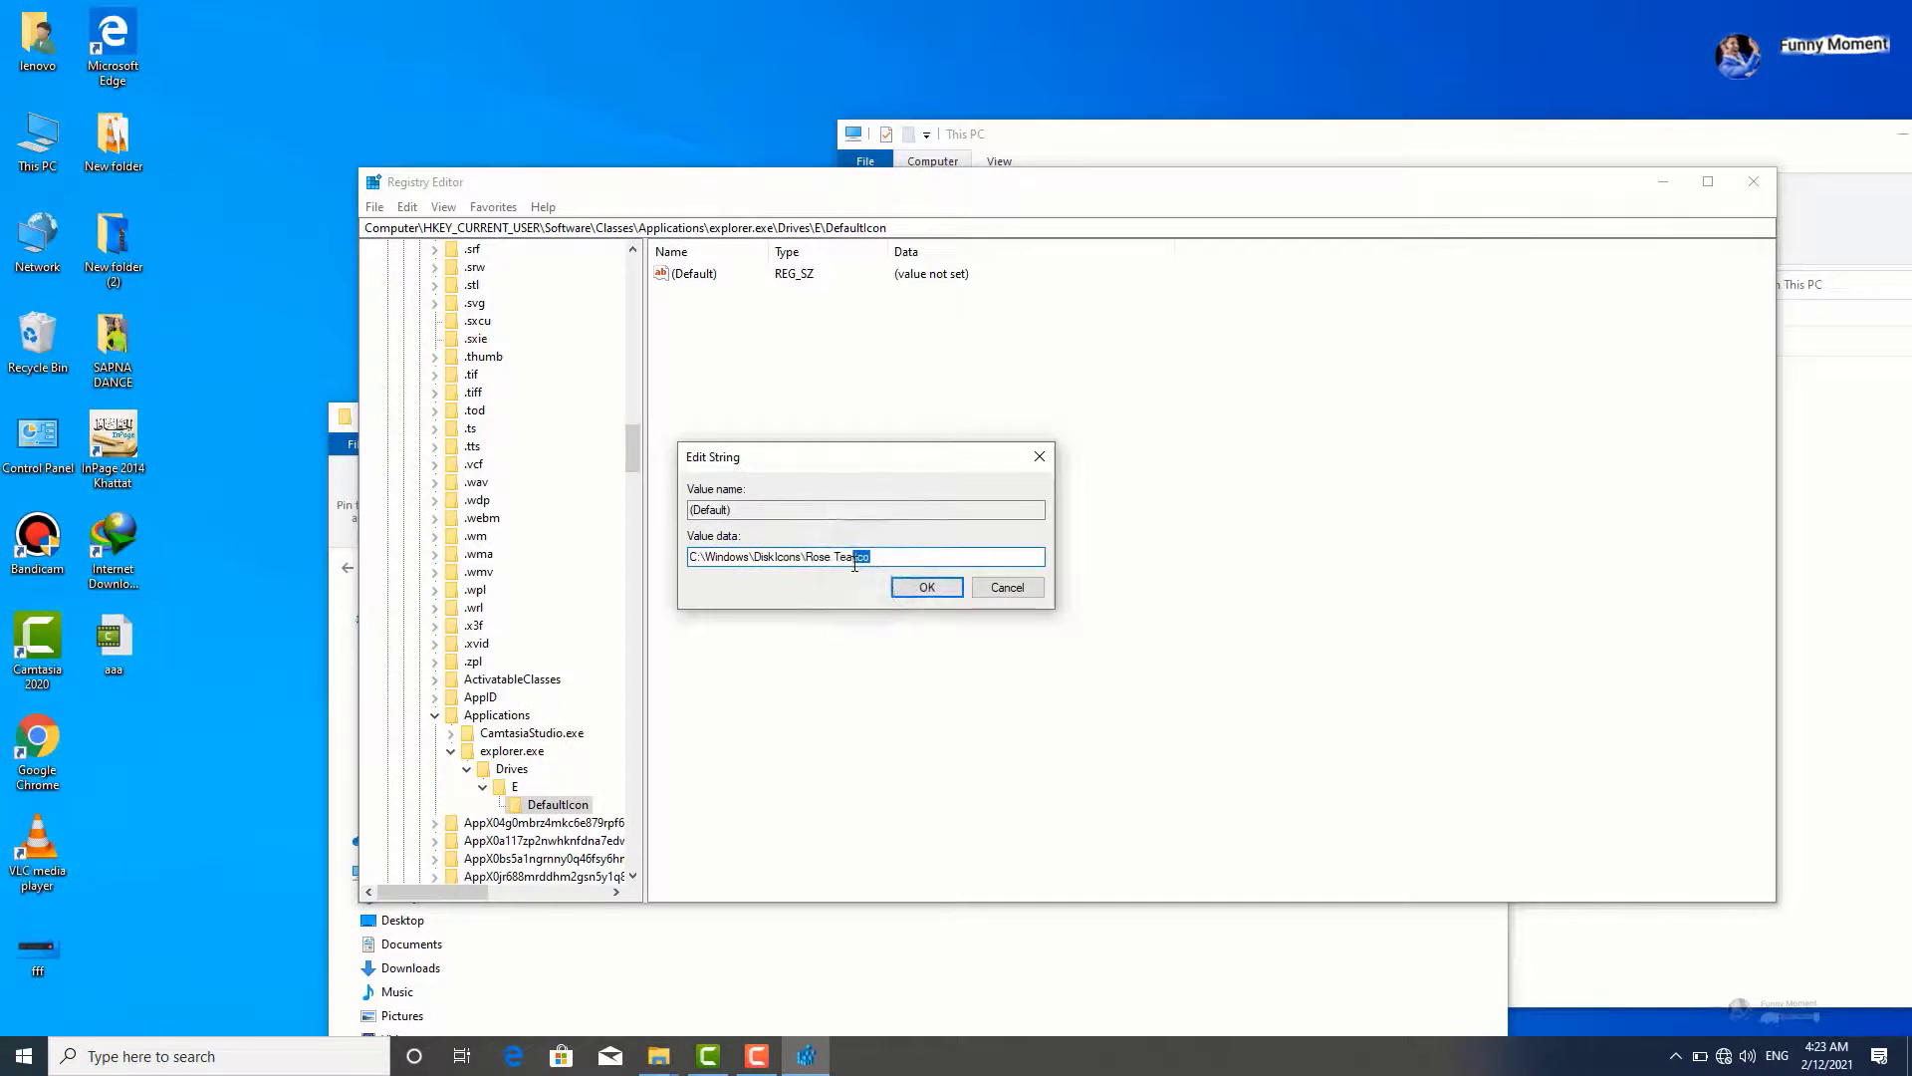
{"action": "left_click", "coordinate": [926, 588]}
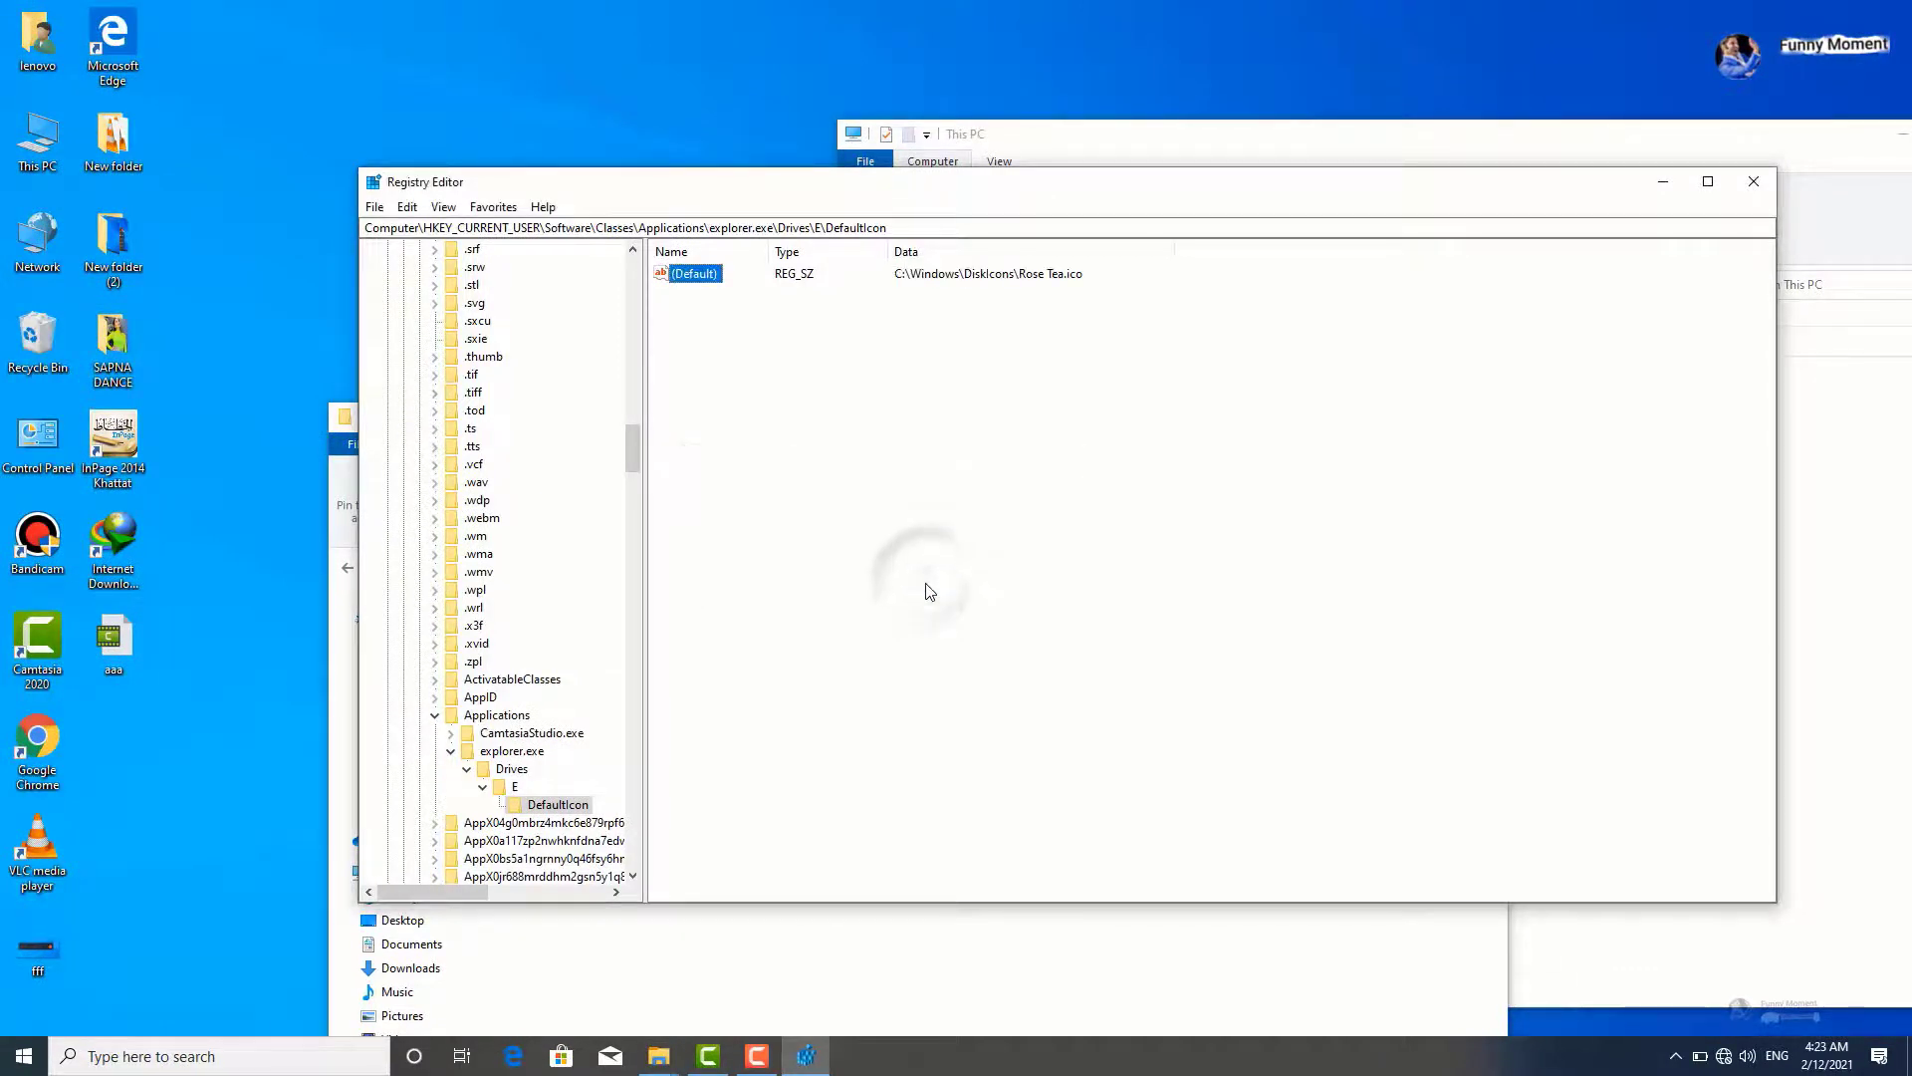
Step: Switch to the This PC window, refresh its contents to update the My Drive (E:) icon, and close the window
{"action": "left_click", "coordinate": [1071, 147]}
{"action": "left_click_drag", "start_coordinate": [1072, 147], "coordinate": [597, 79]}
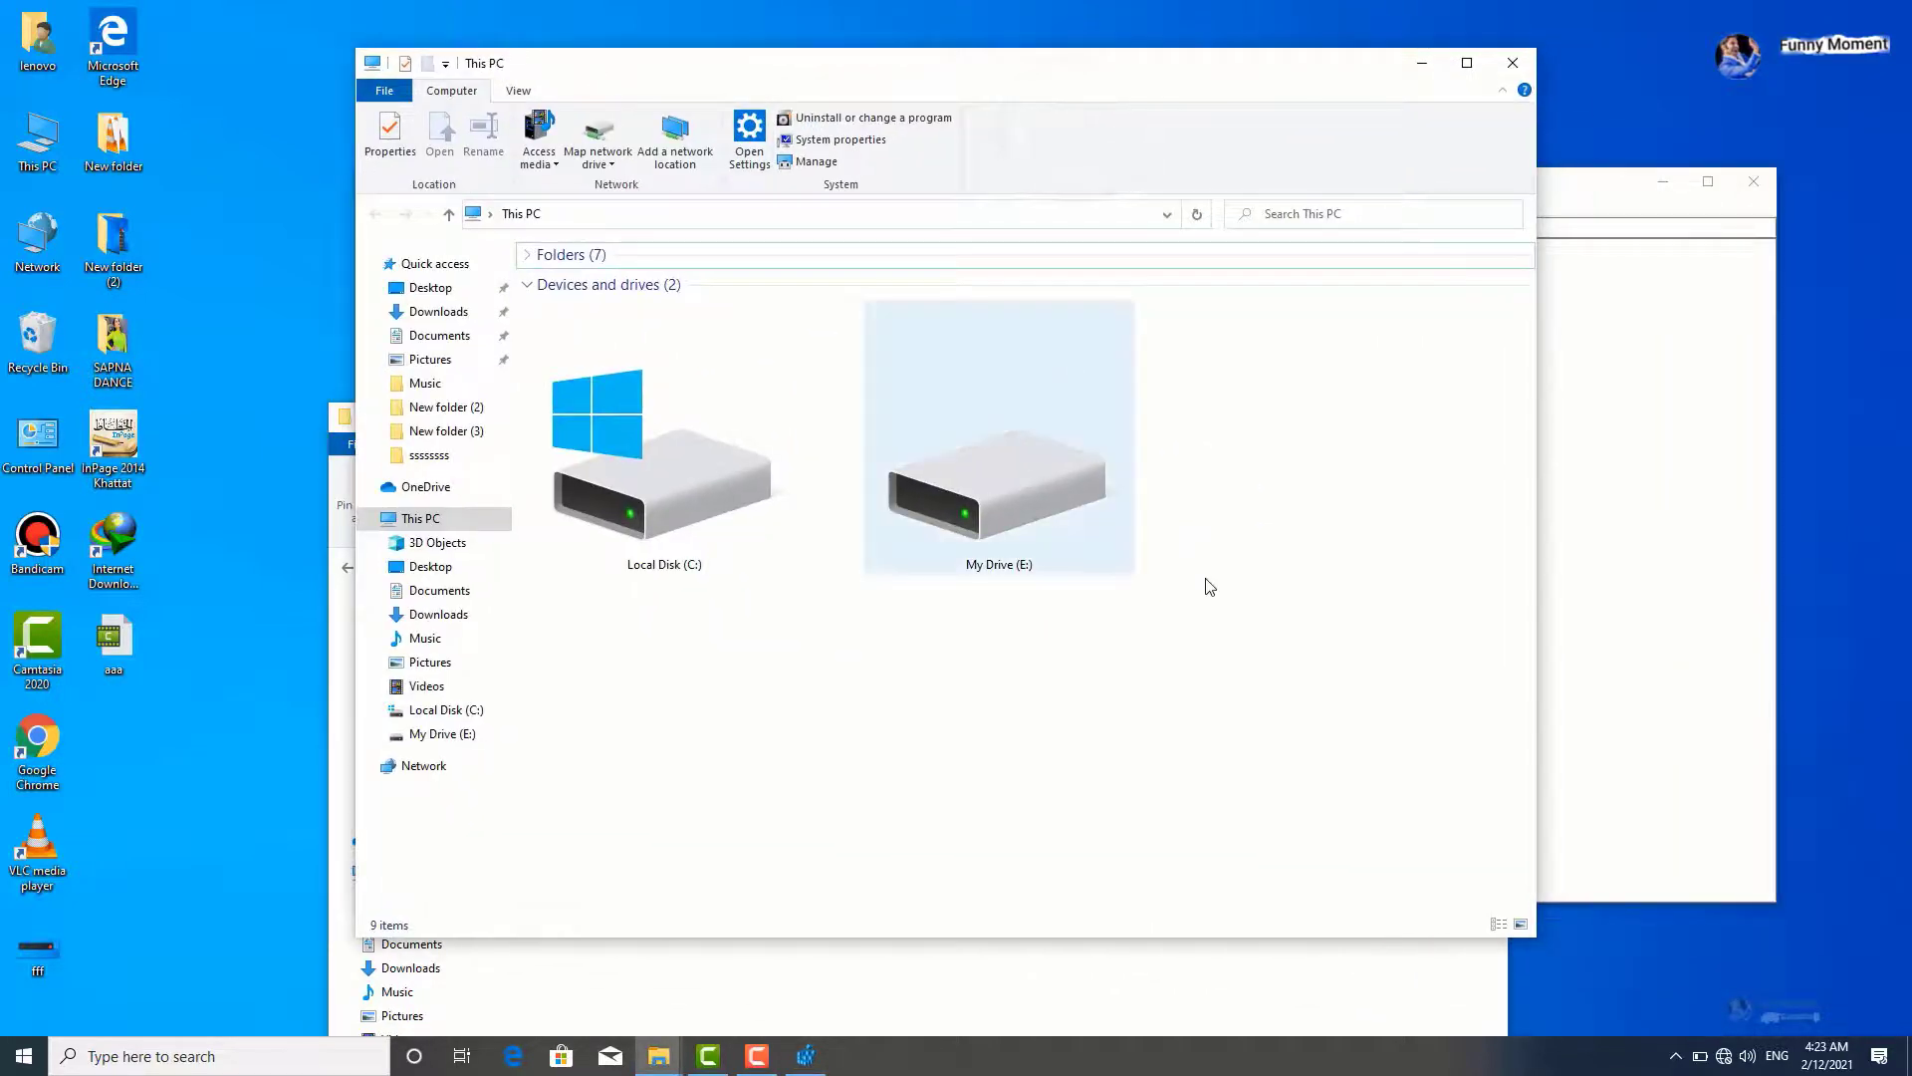
{"action": "right_click", "coordinate": [1299, 585]}
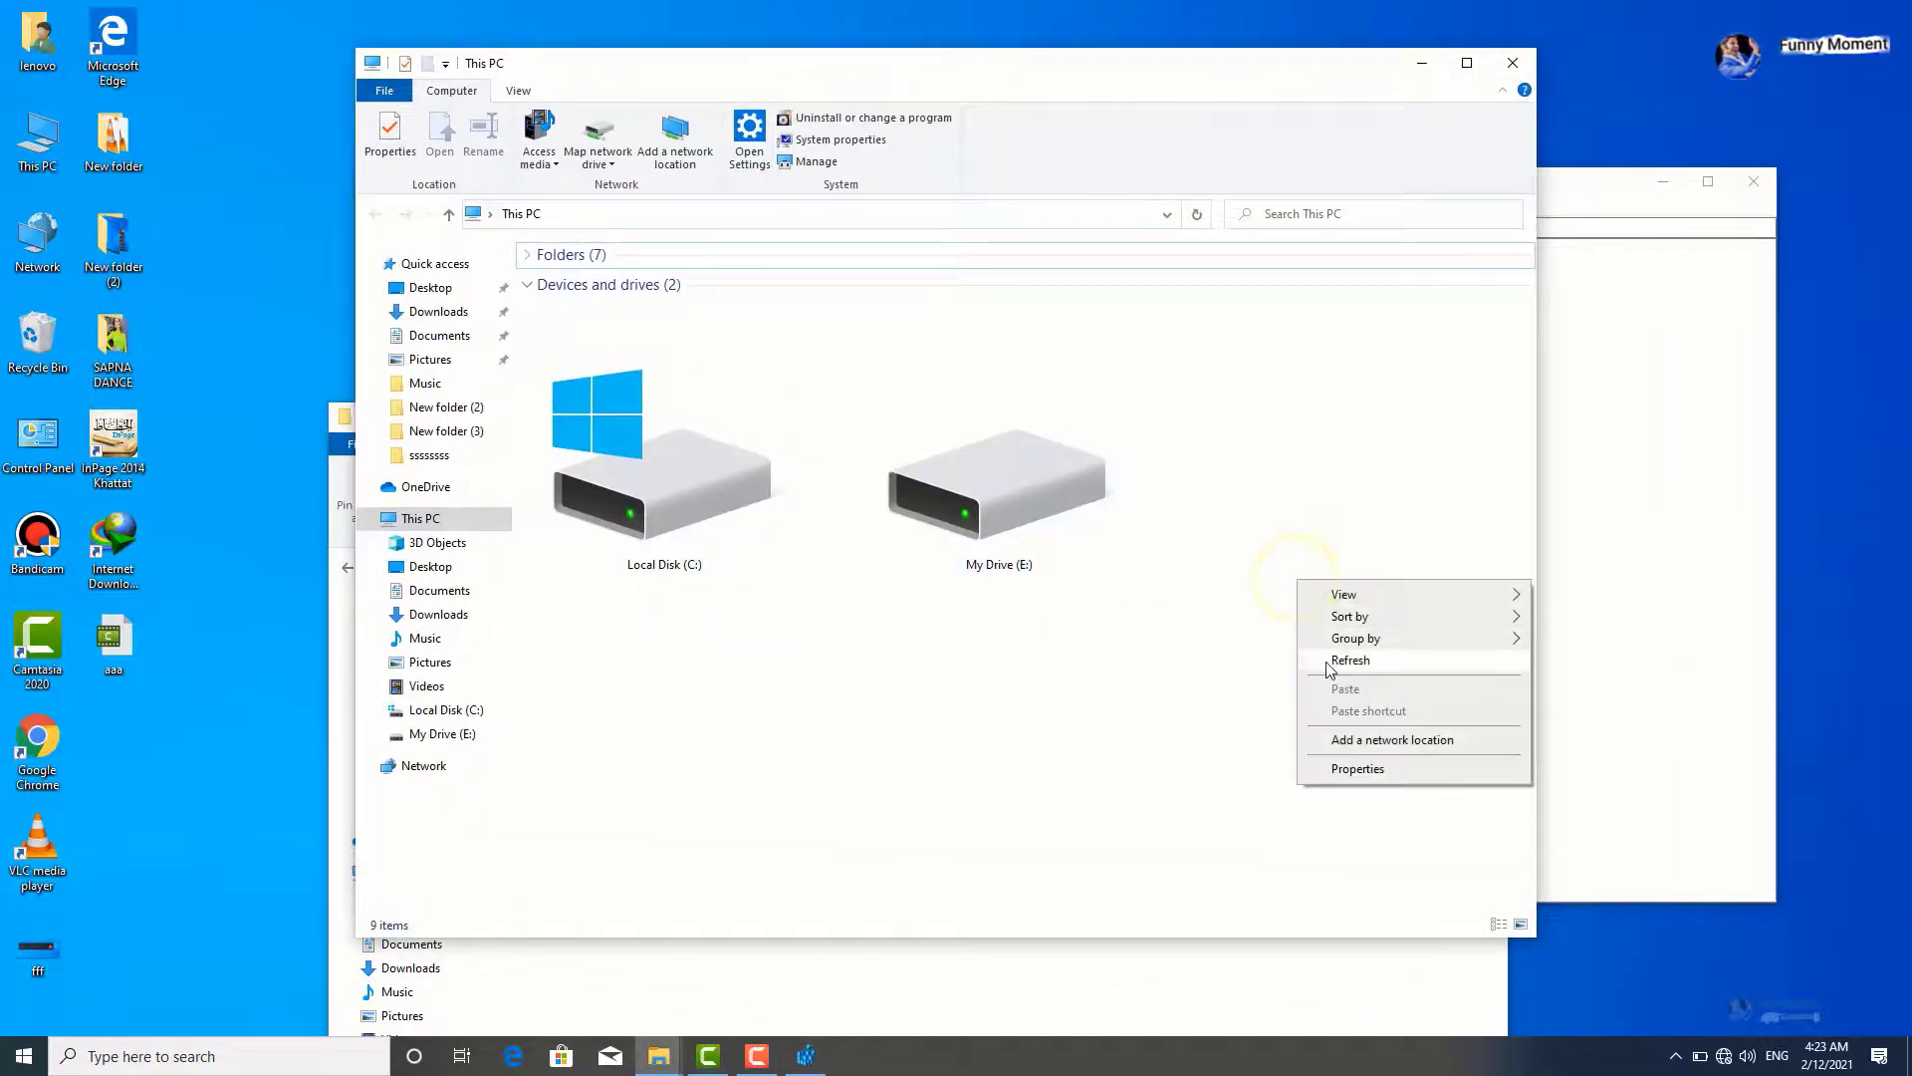
{"action": "left_click", "coordinate": [1325, 660]}
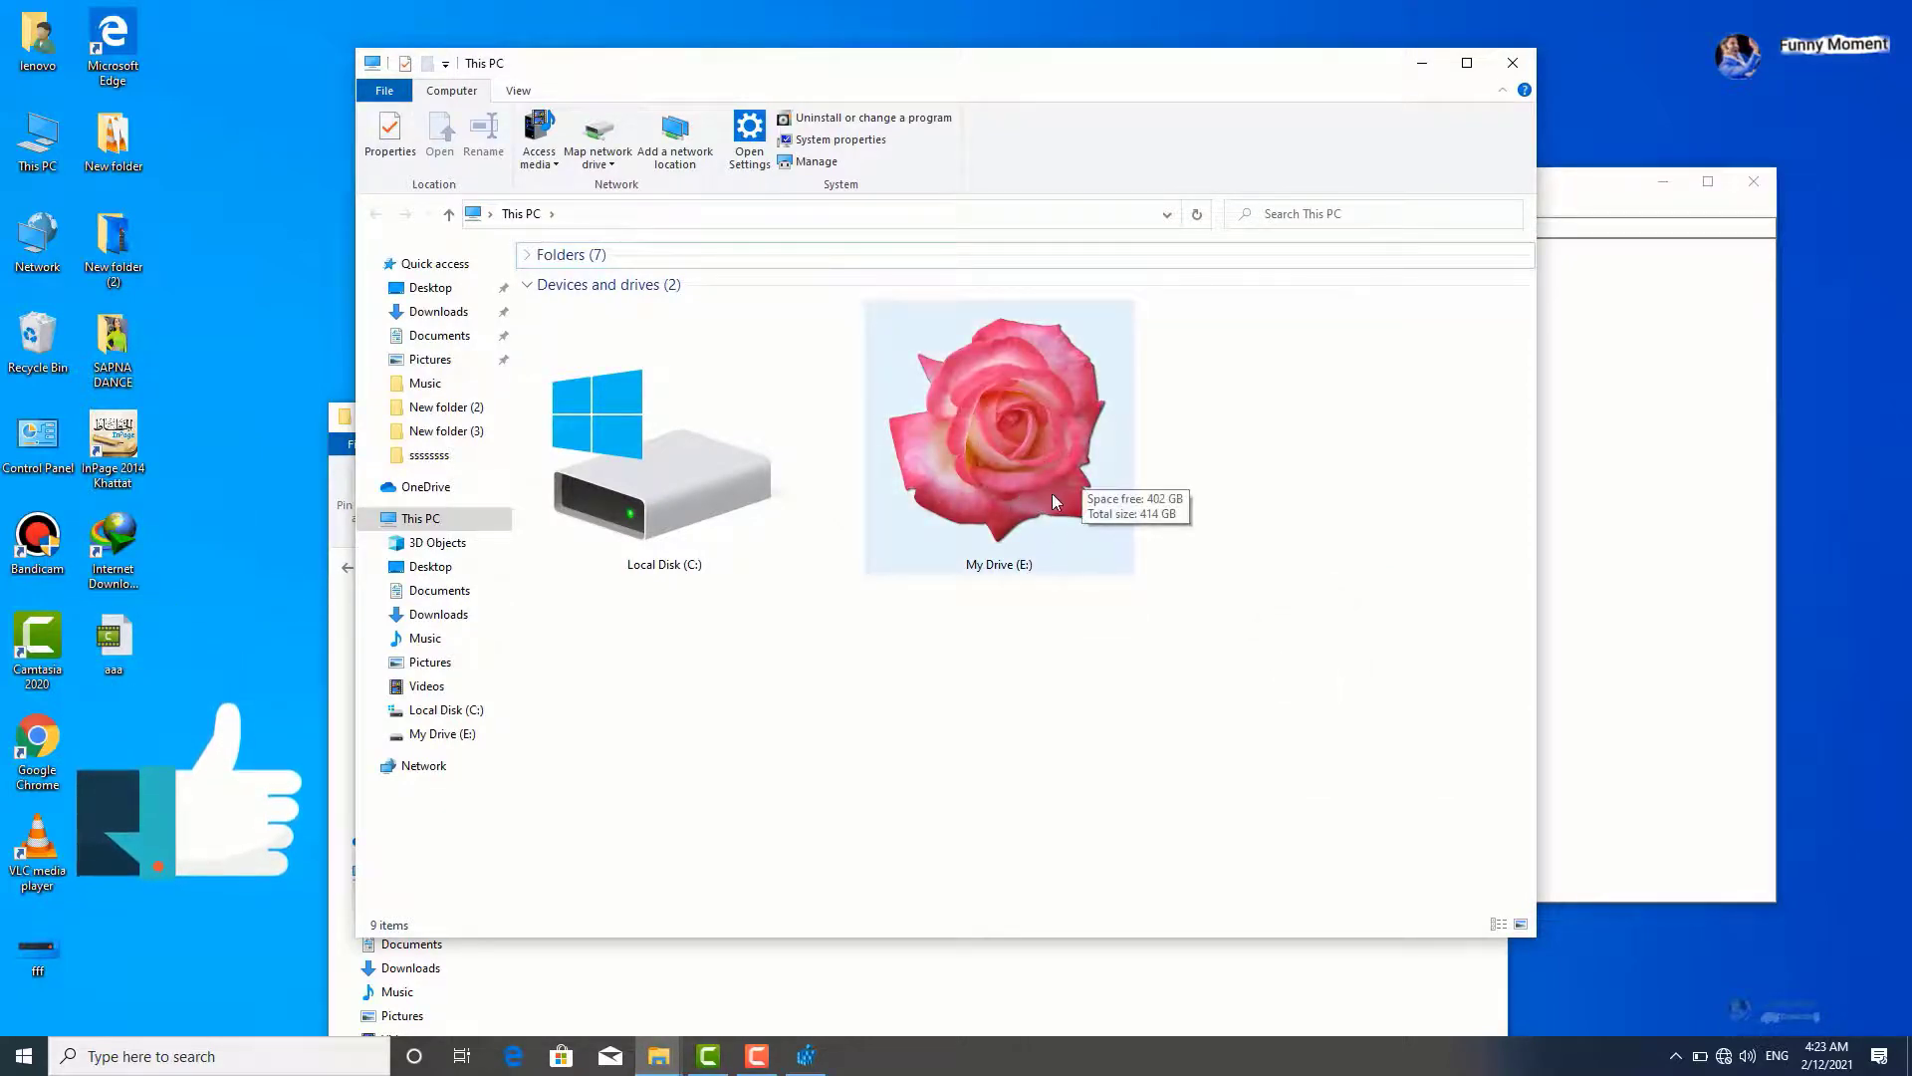
{"action": "left_click", "coordinate": [1513, 65]}
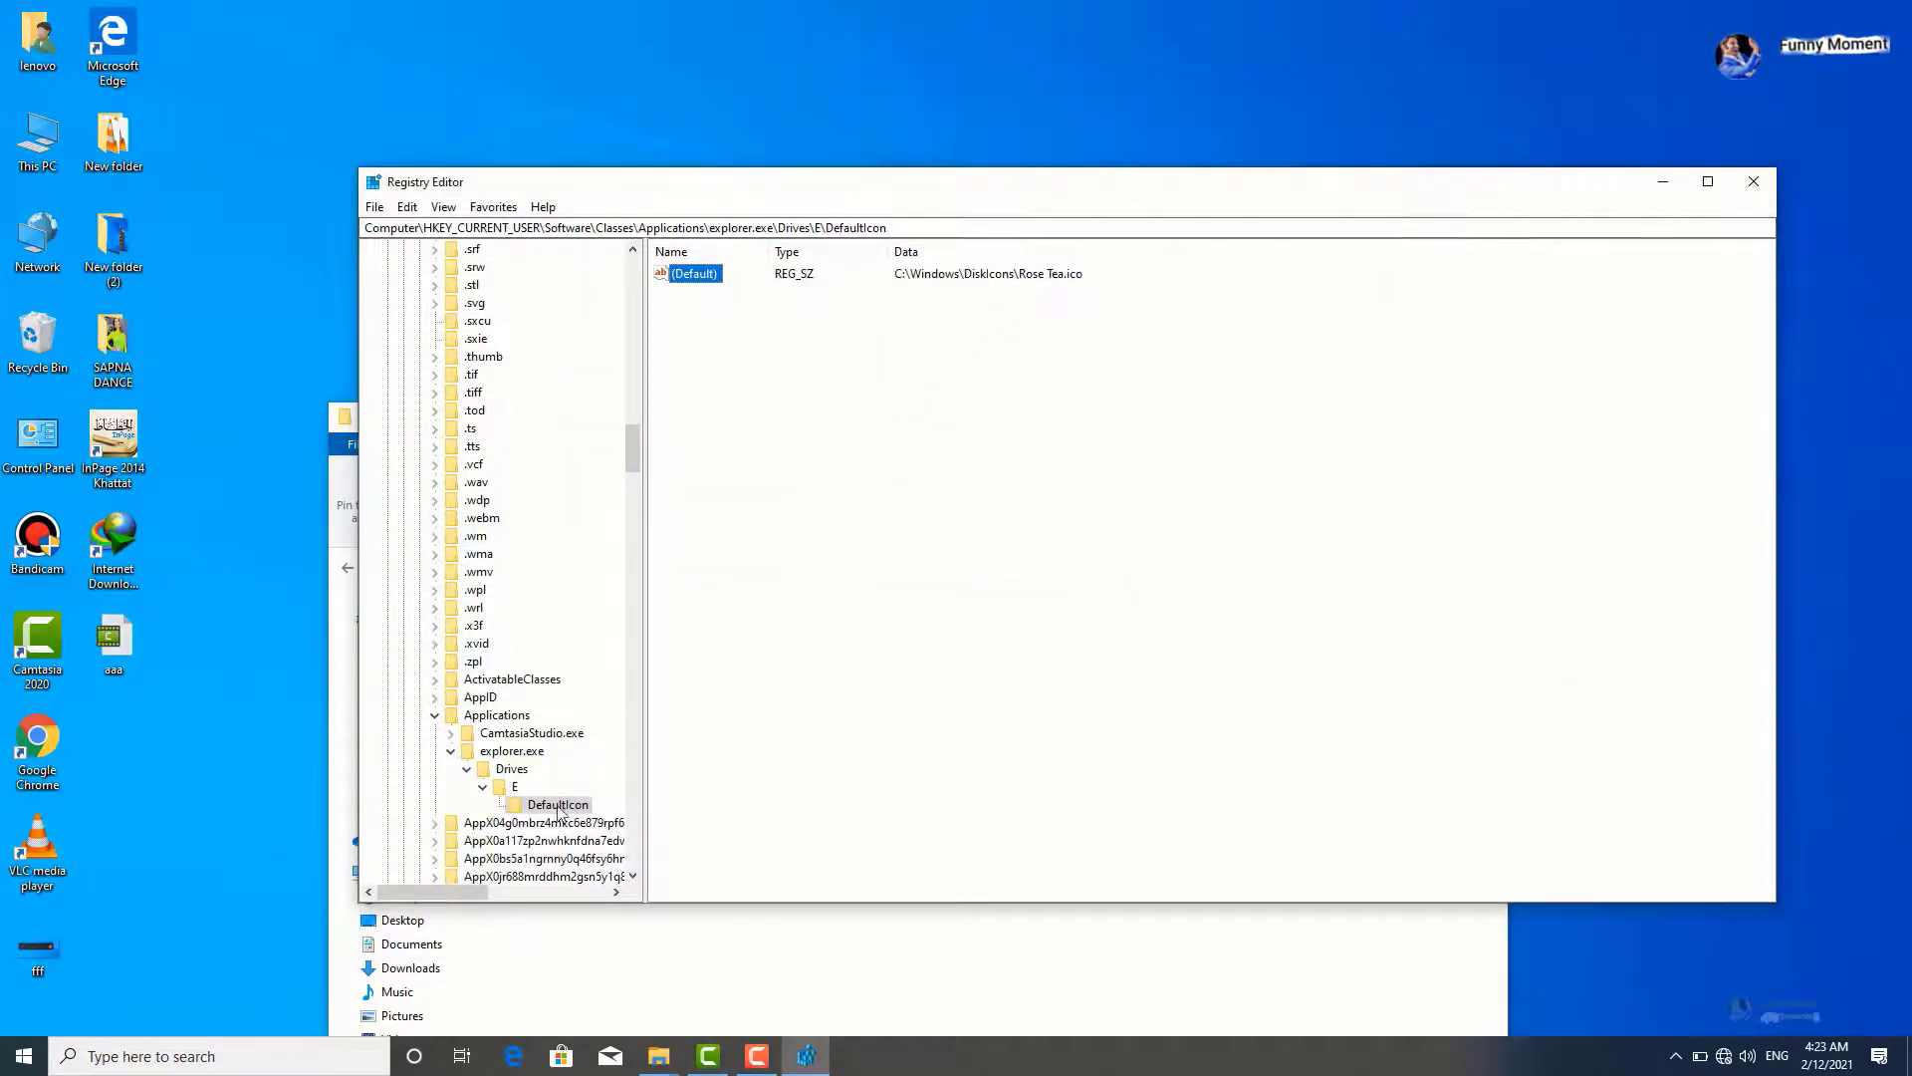
{"action": "left_click", "coordinate": [501, 774]}
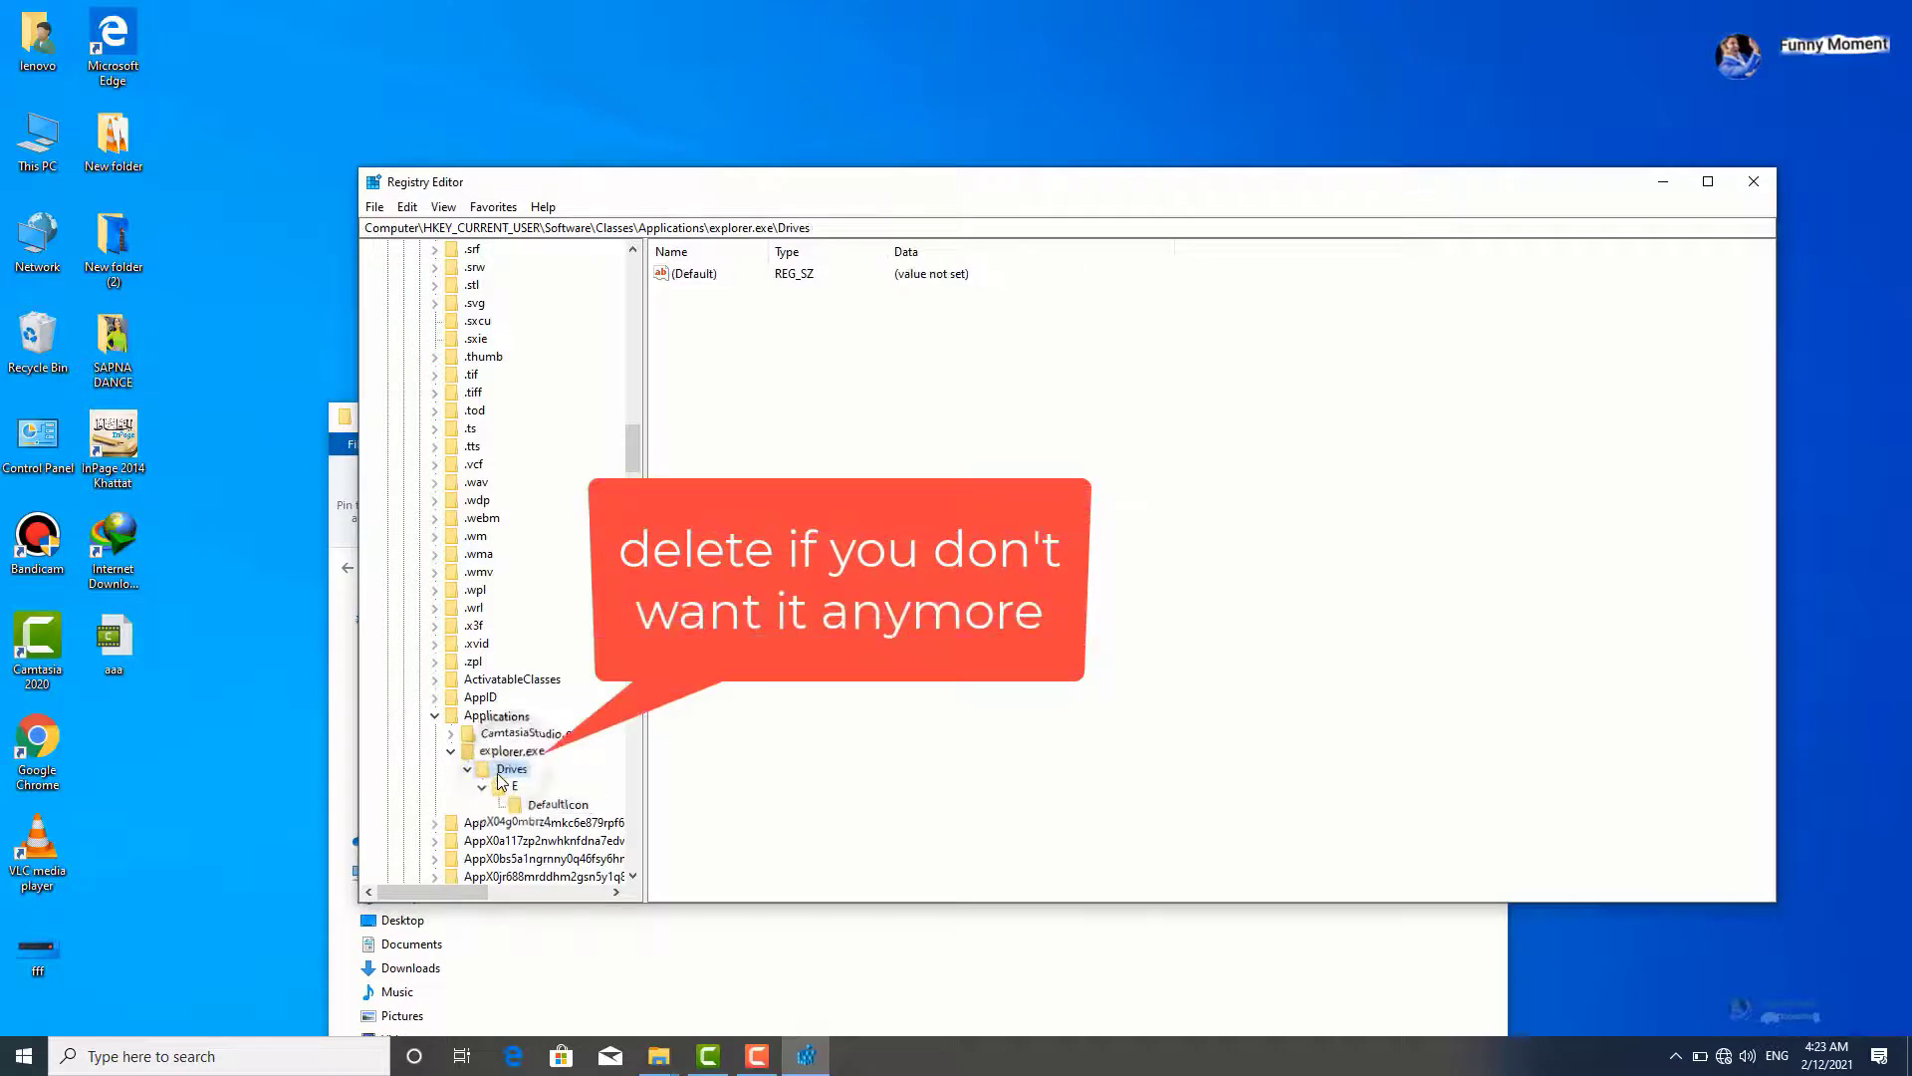
{"action": "right_click", "coordinate": [503, 755]}
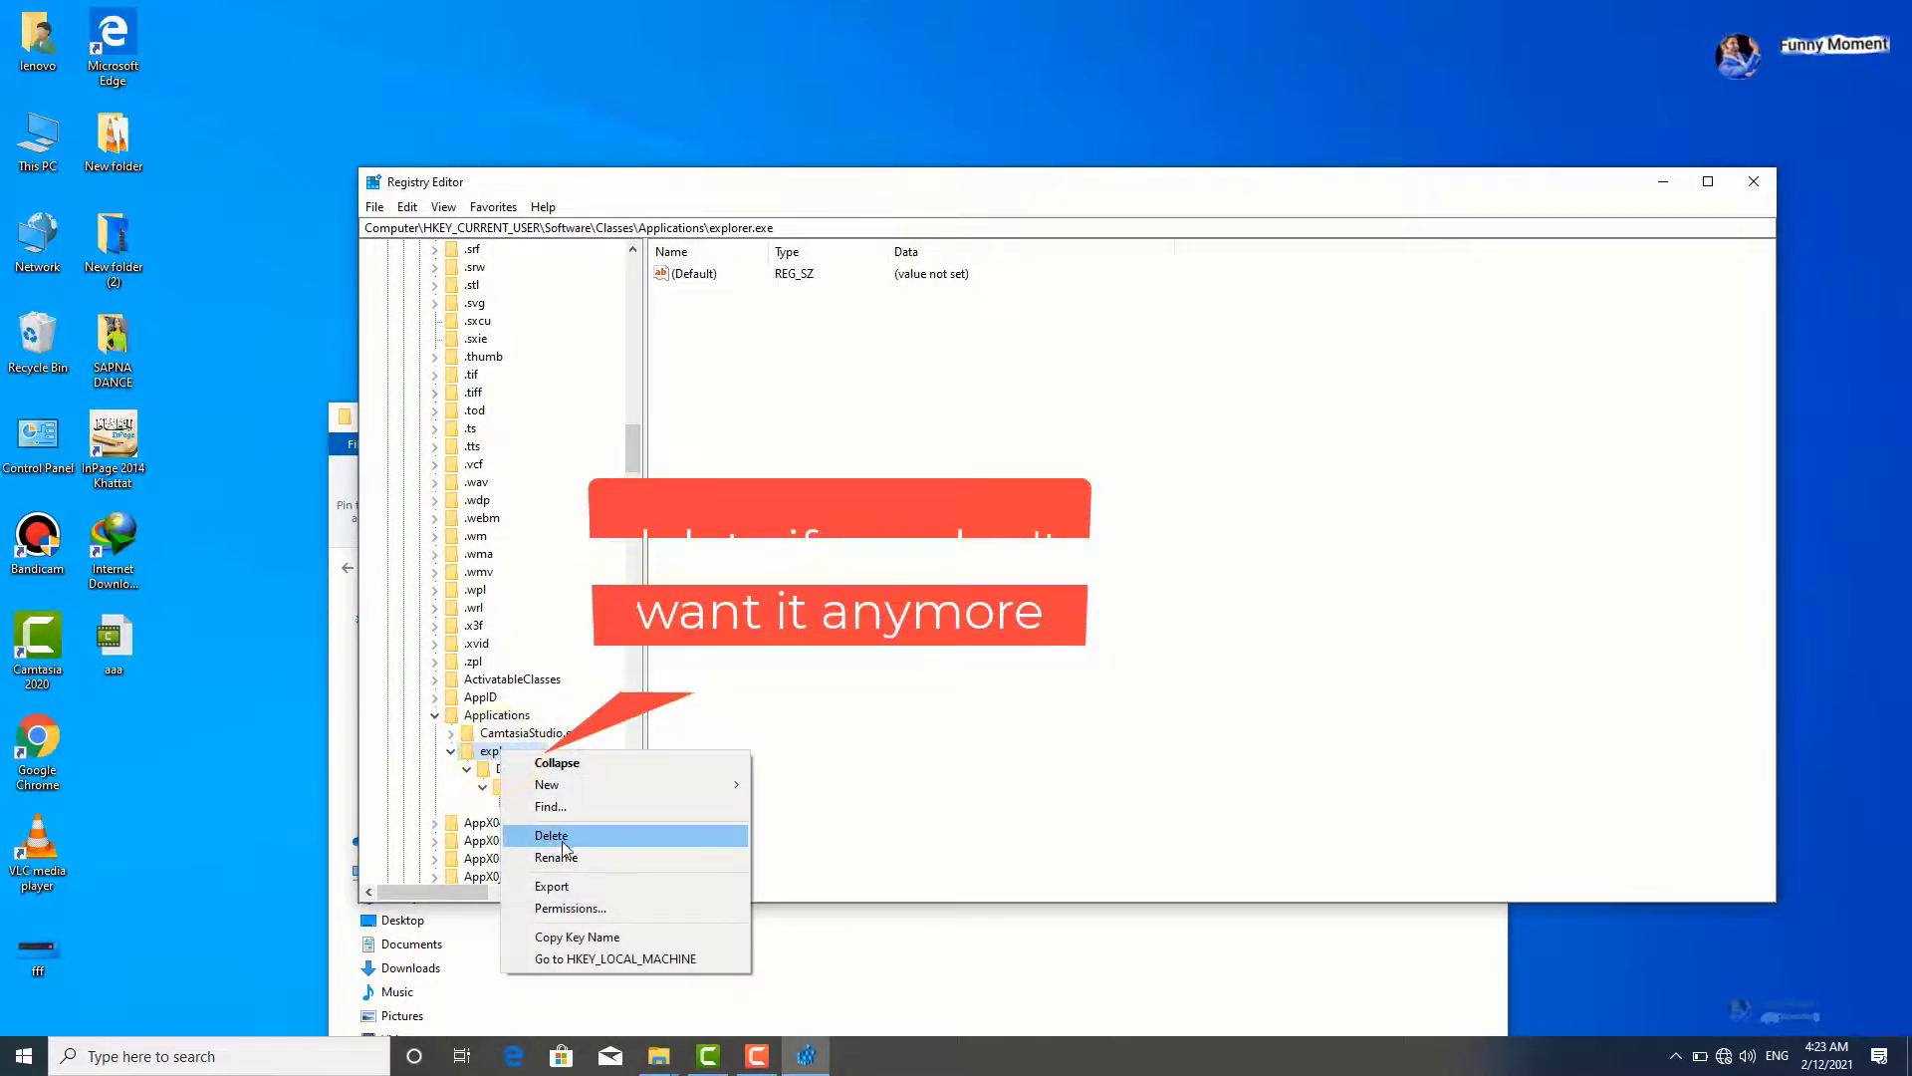
{"action": "left_click", "coordinate": [684, 718]}
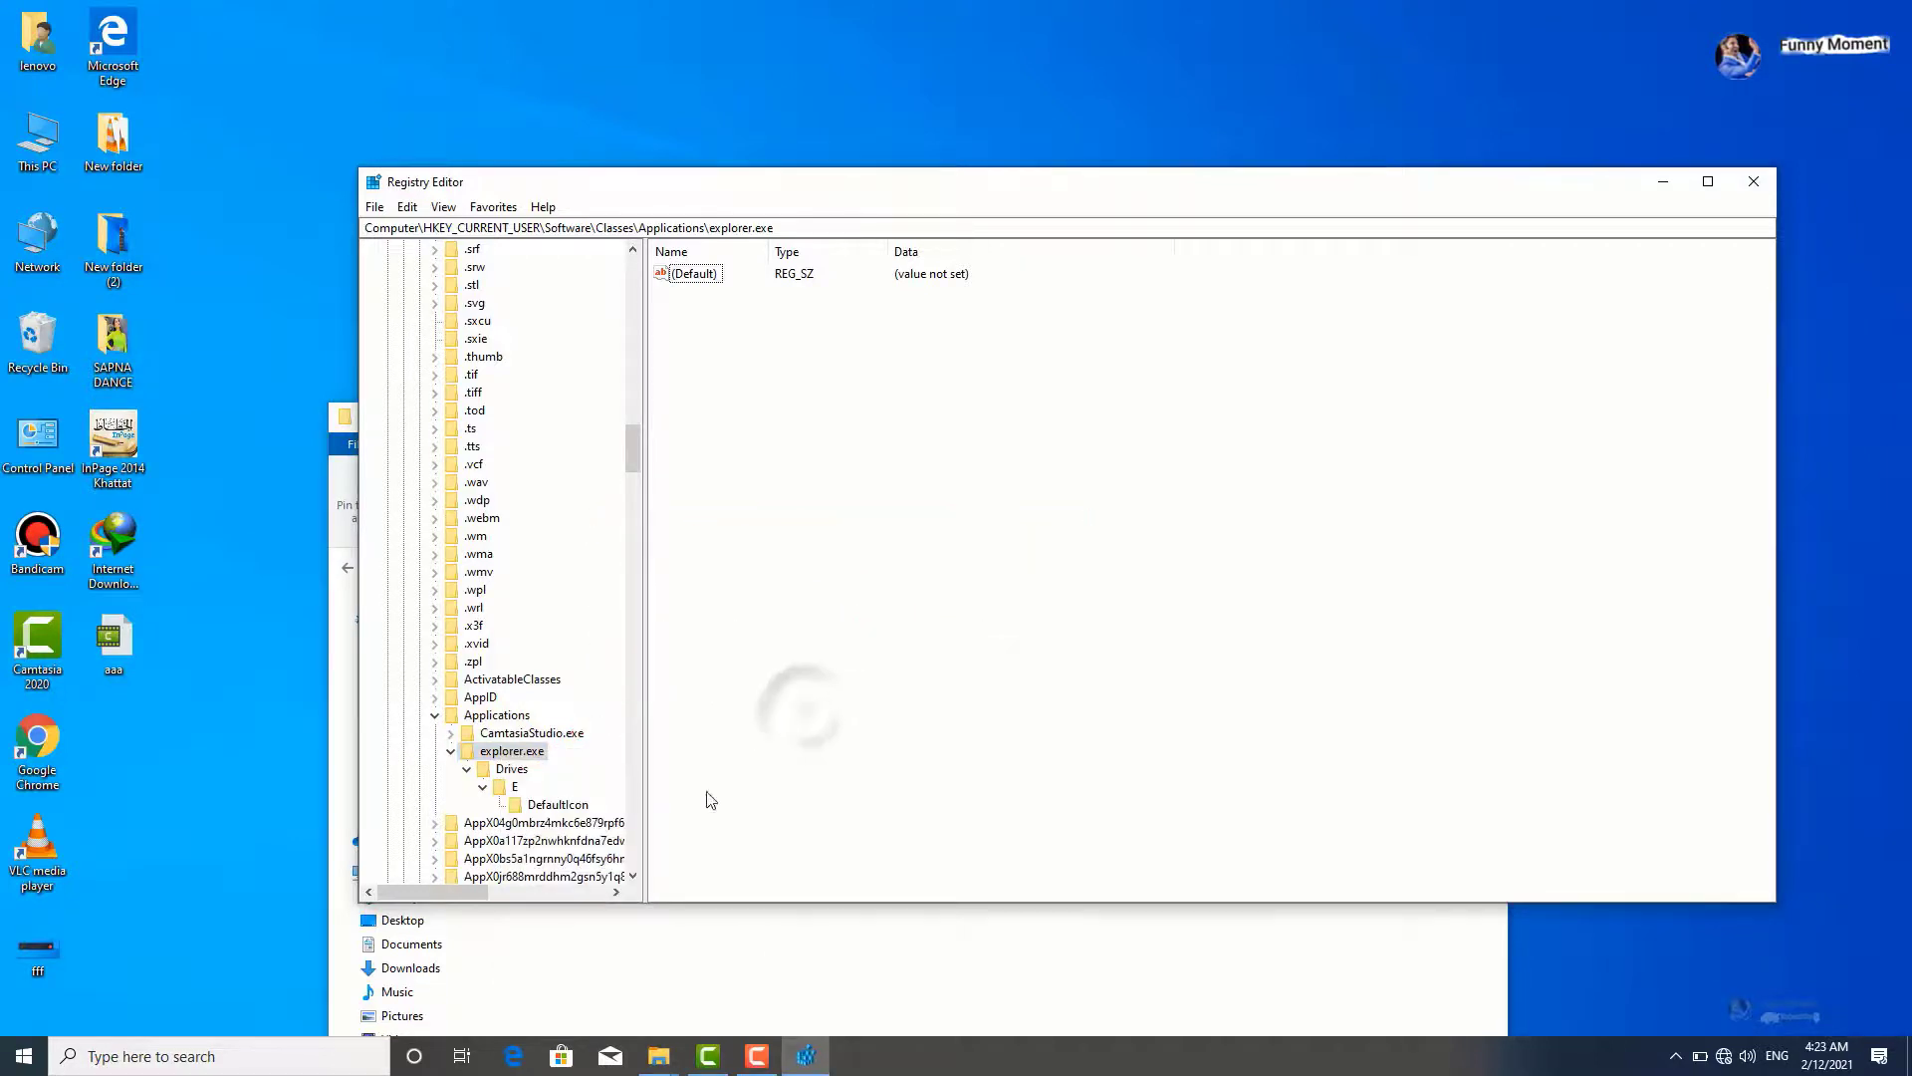
Step: Close the Registry Editor and the DiskIcons folder window to return to the desktop
{"action": "left_click_drag", "start_coordinate": [1286, 188], "coordinate": [858, 66]}
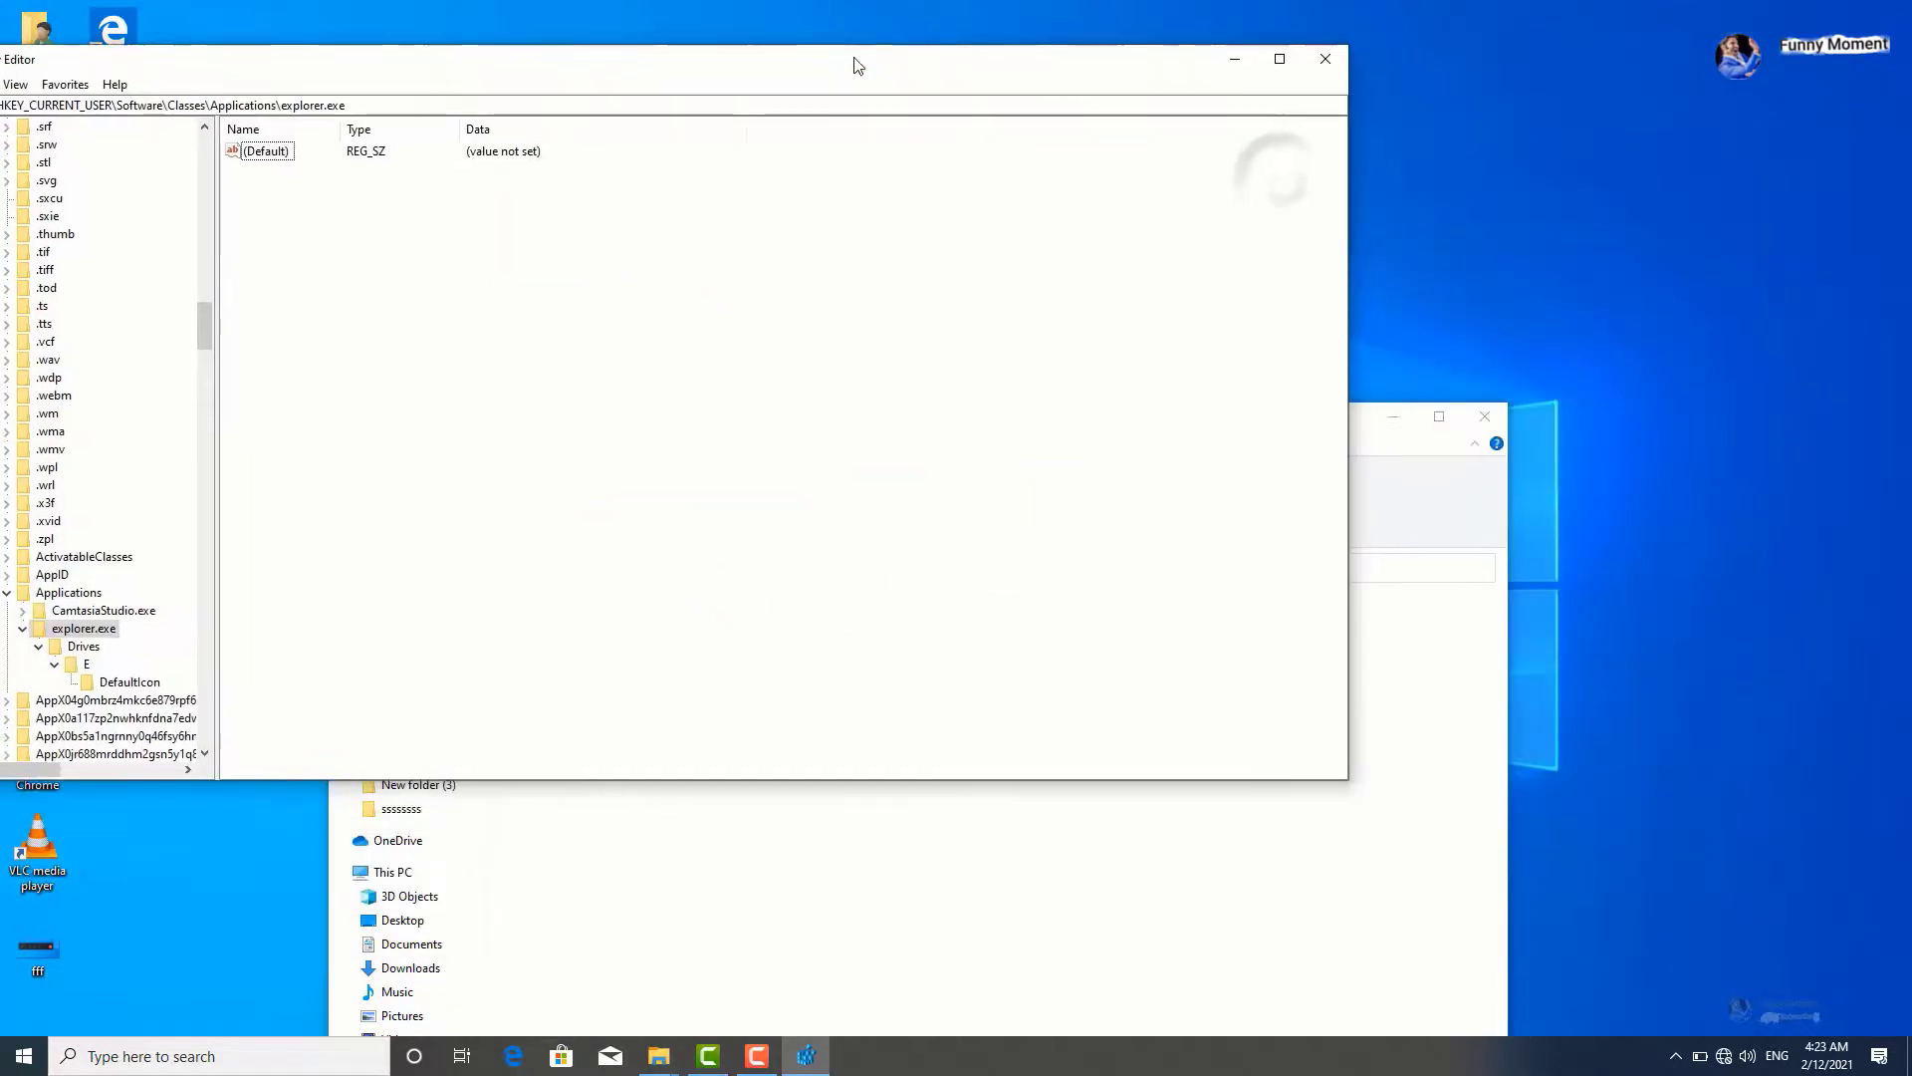
{"action": "left_click", "coordinate": [1325, 58]}
{"action": "left_click_drag", "start_coordinate": [975, 416], "coordinate": [914, 185]}
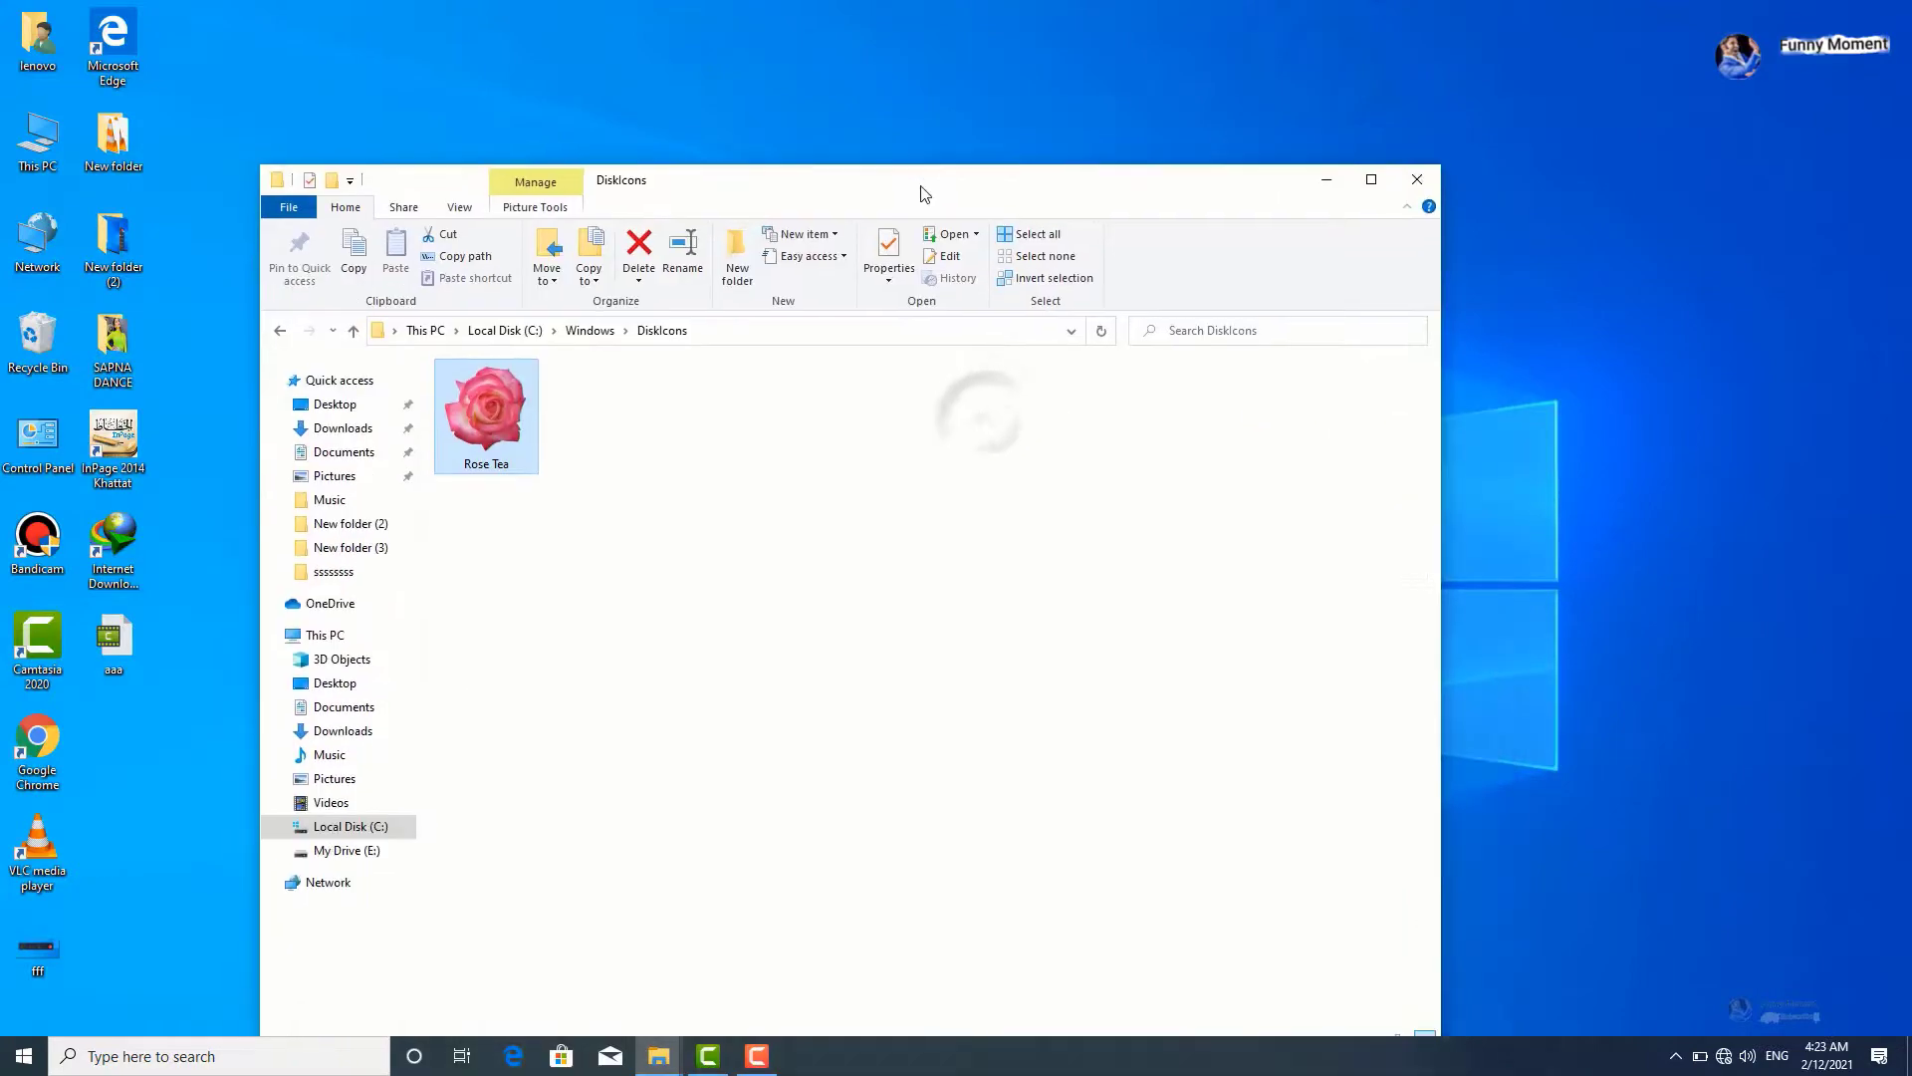
{"action": "left_click", "coordinate": [1414, 181]}
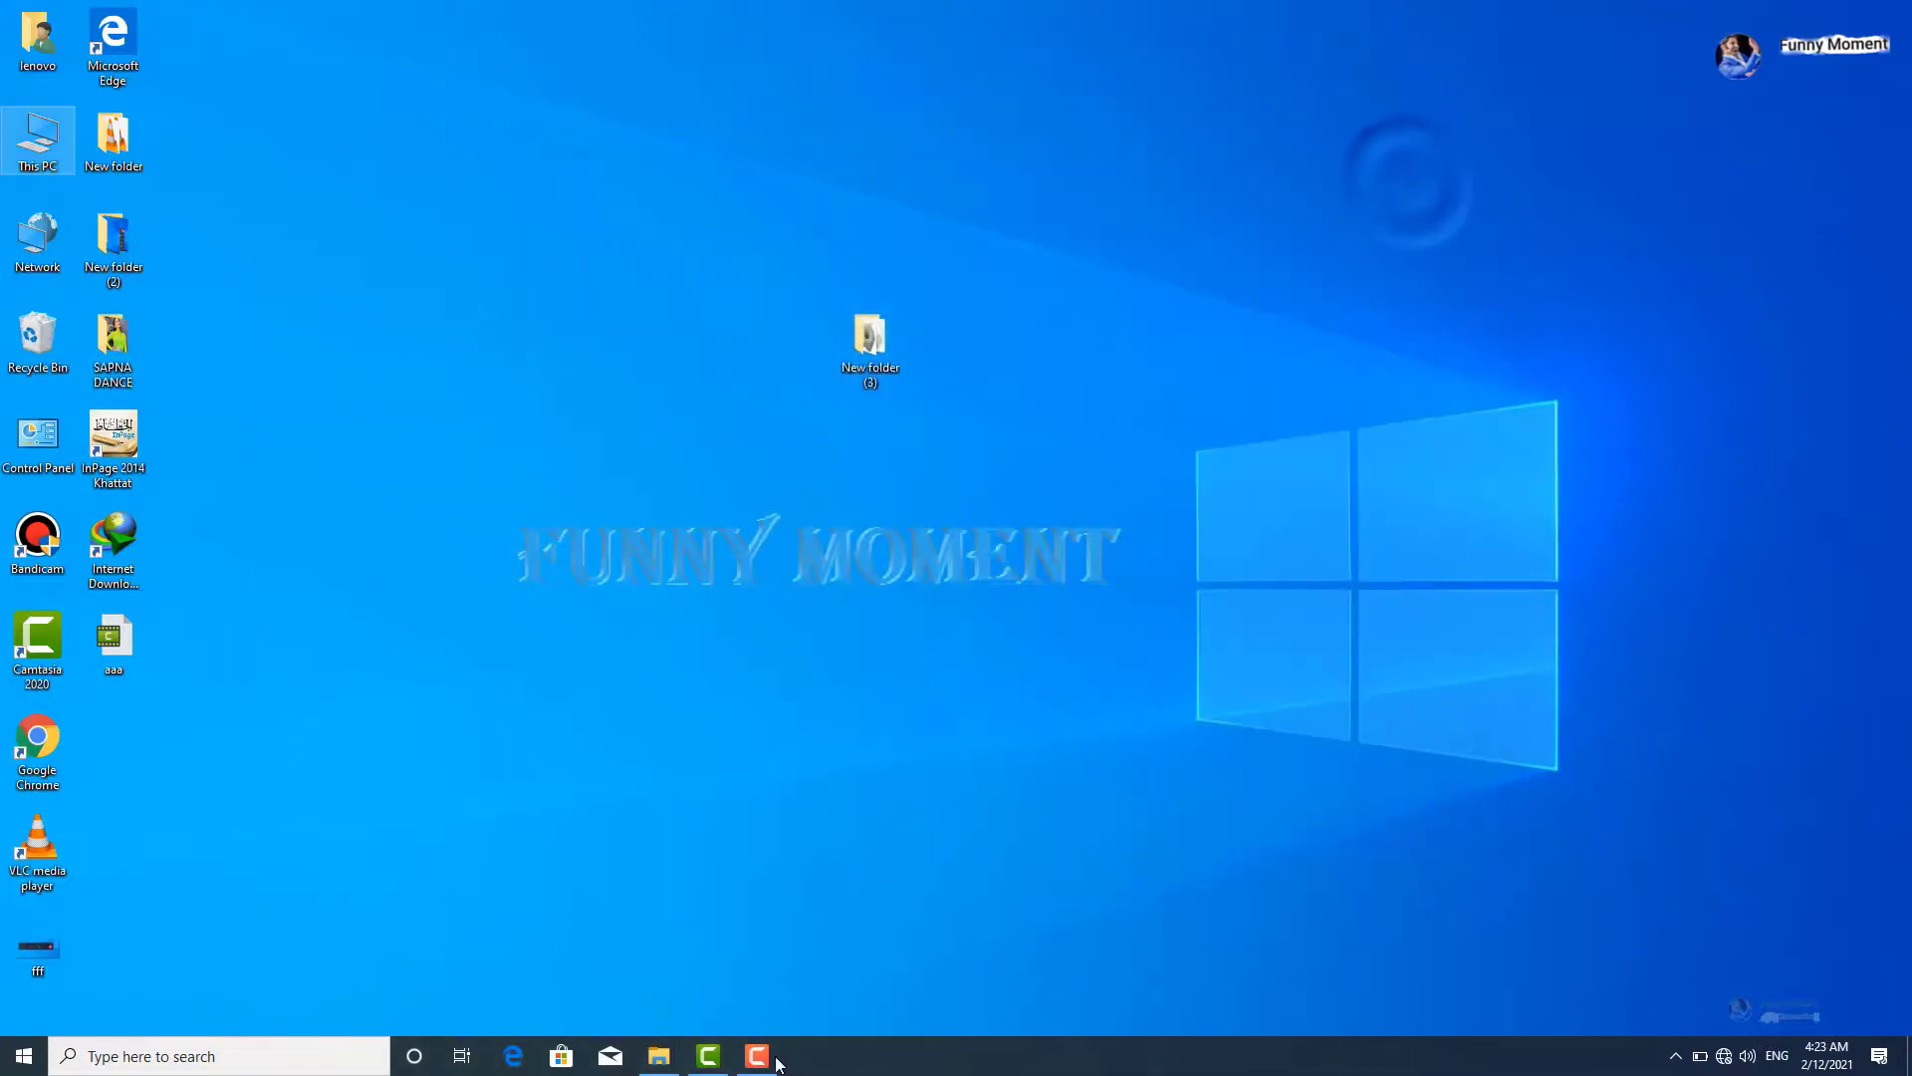